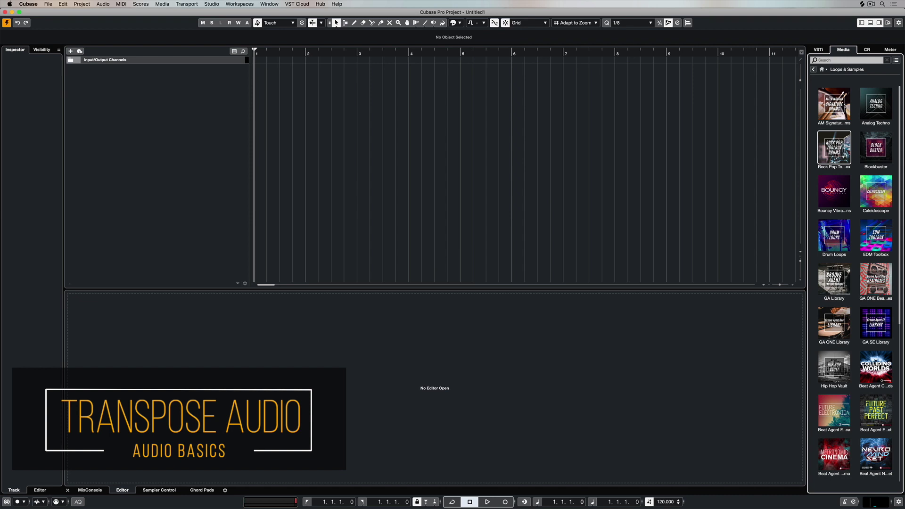
# Browse the Hip Hop Vault loops and examine their tempo and key columns.
pyautogui.click(834, 367)
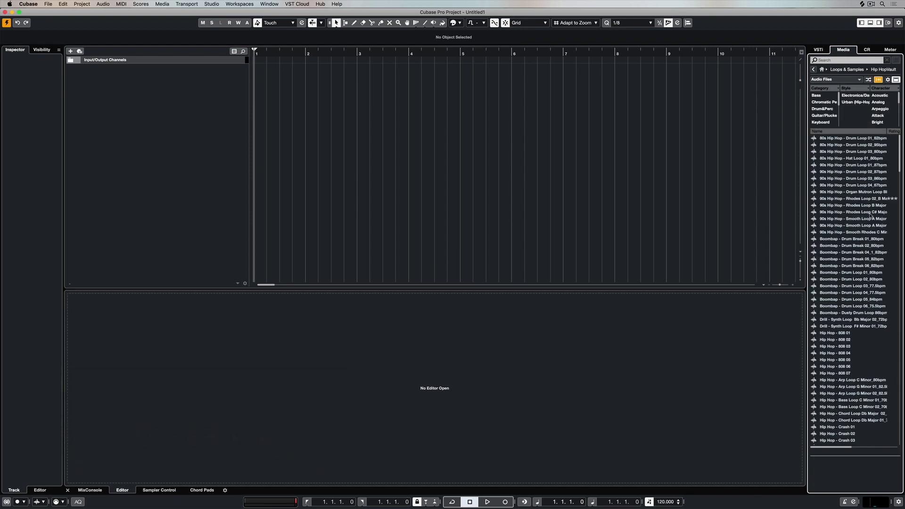
pyautogui.hscroll(3, 867, 214)
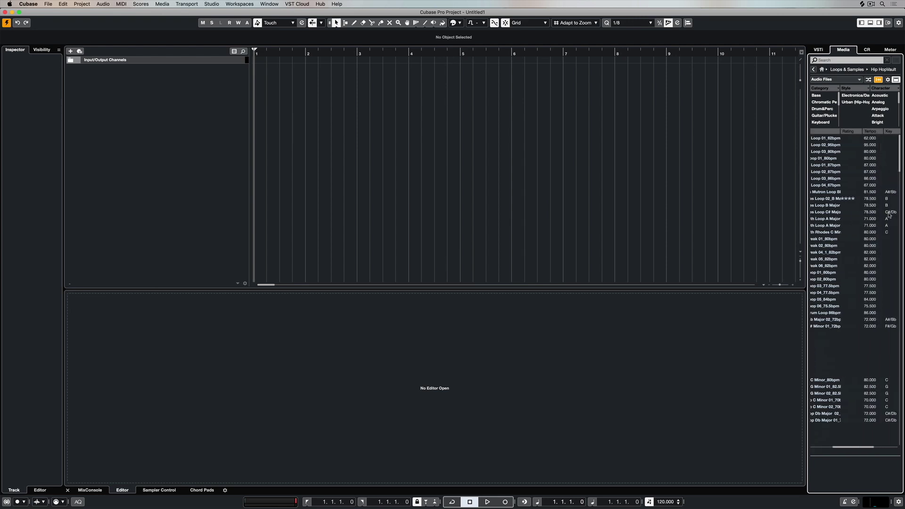
pyautogui.hscroll(-2, 866, 215)
pyautogui.hscroll(-2, 838, 214)
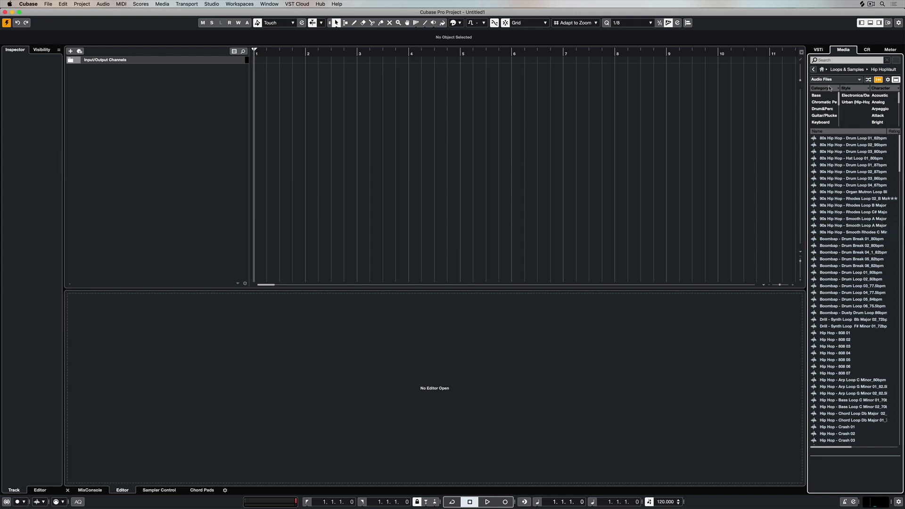
# Browse the SPLICE packs in the File Browser and preview the Tropical Power House melody loop ST_TPH_Melody_Loop_09.
pyautogui.click(822, 69)
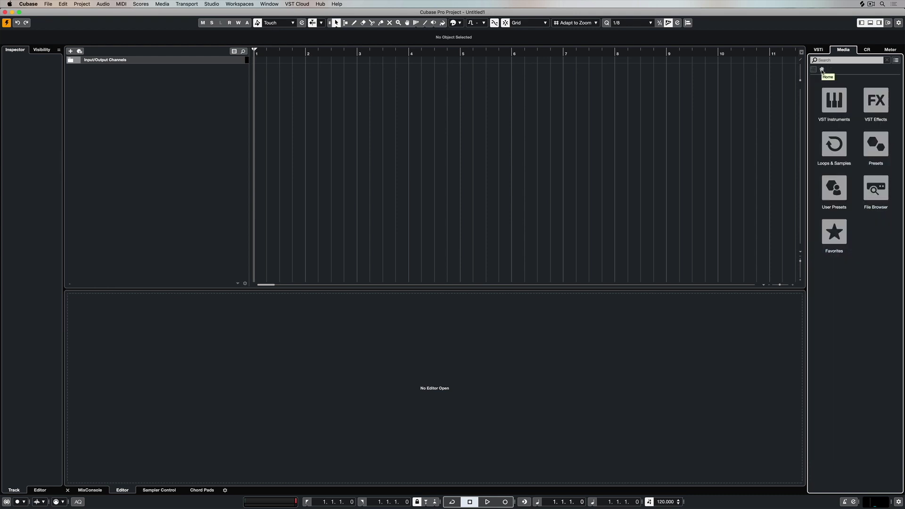
pyautogui.click(876, 187)
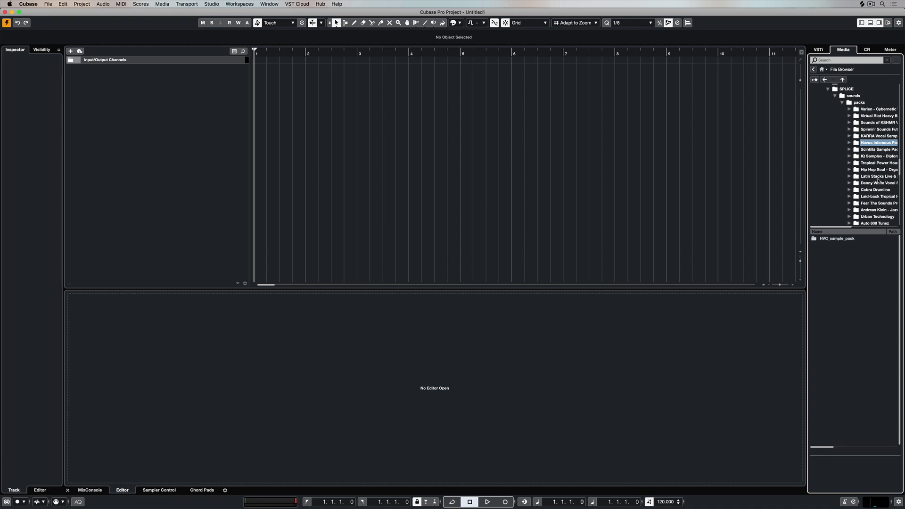
pyautogui.hscroll(3, 877, 174)
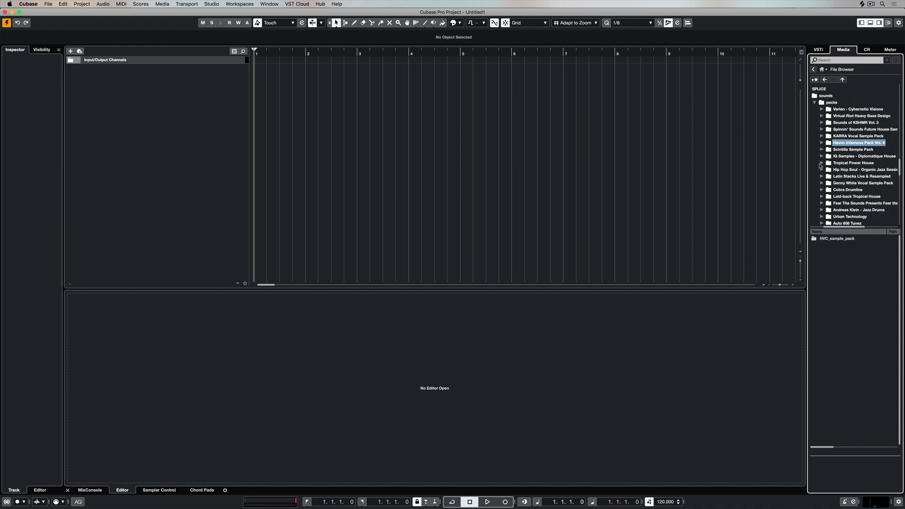
pyautogui.click(822, 163)
pyautogui.click(828, 169)
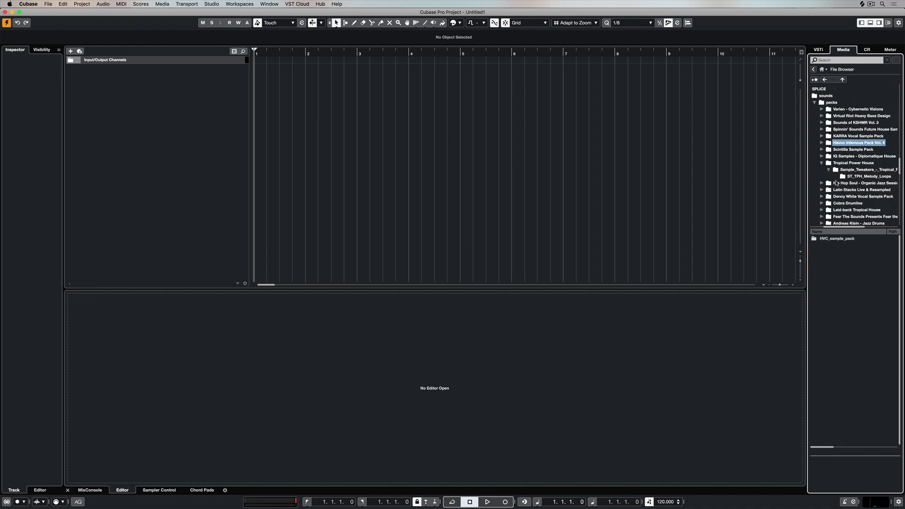
pyautogui.click(869, 176)
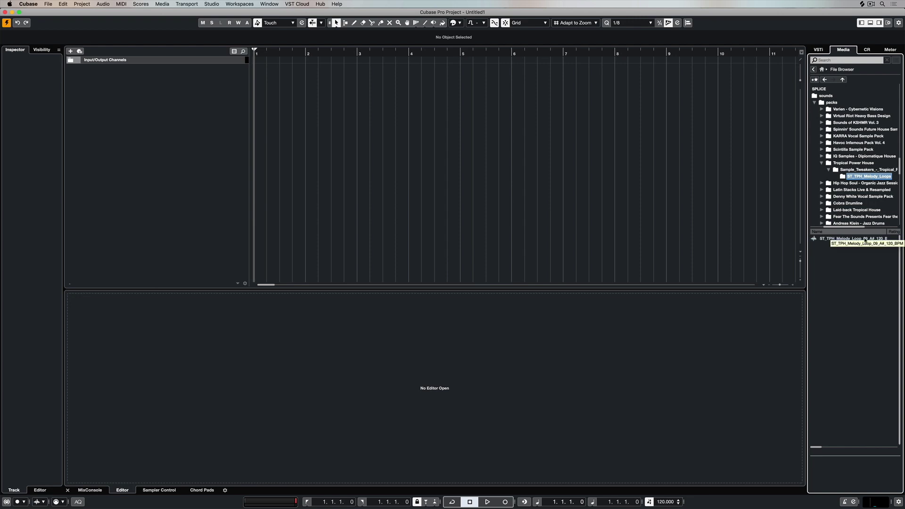
pyautogui.click(866, 239)
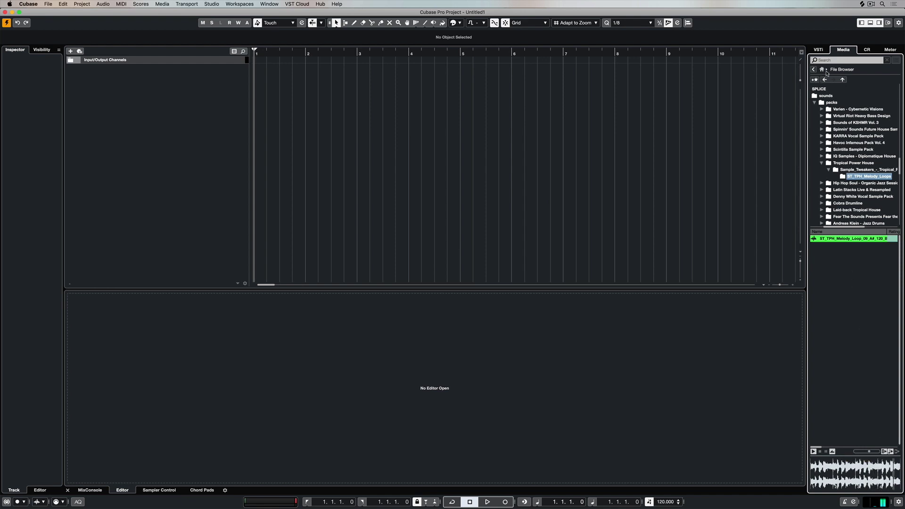
# Open the SPLICE favorite folder and preview the SS_100_Bbm_i_see_thunder plucks and pad loops.
pyautogui.click(824, 70)
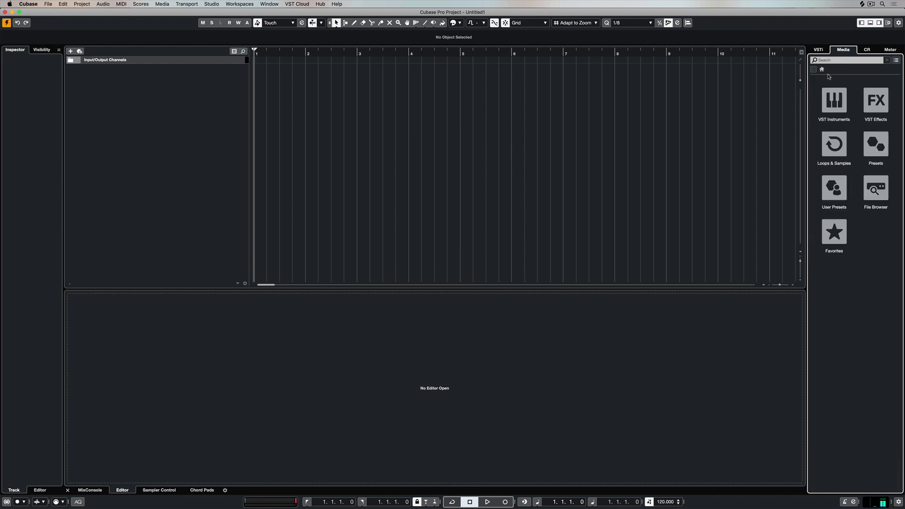
pyautogui.click(835, 238)
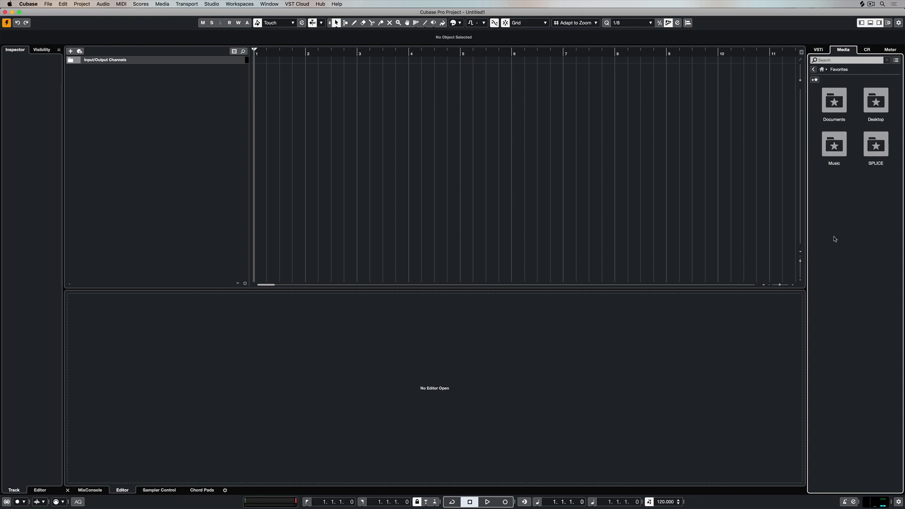
pyautogui.click(872, 165)
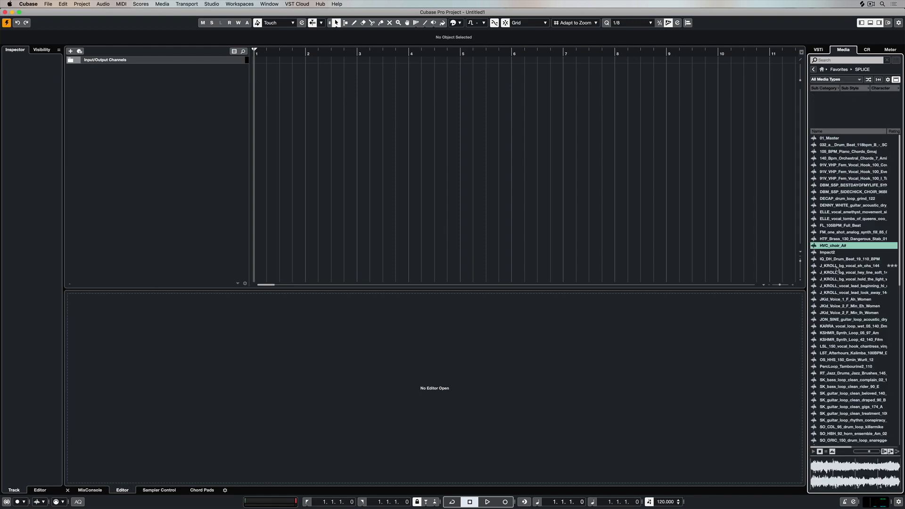
pyautogui.scroll(-15, 825, 274)
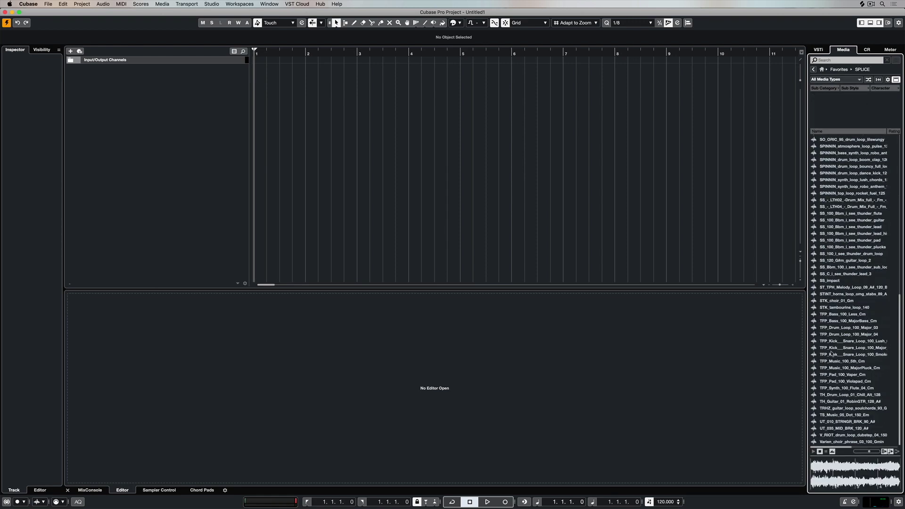
pyautogui.click(847, 247)
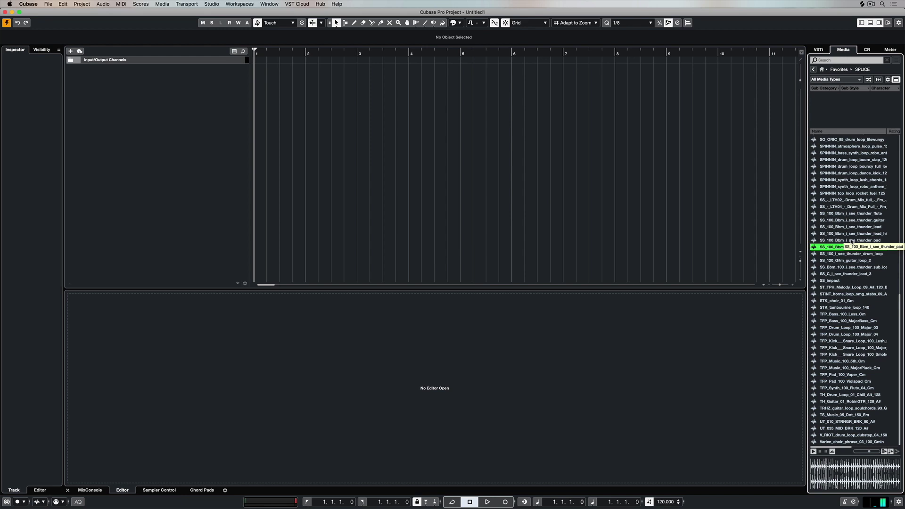
pyautogui.click(852, 241)
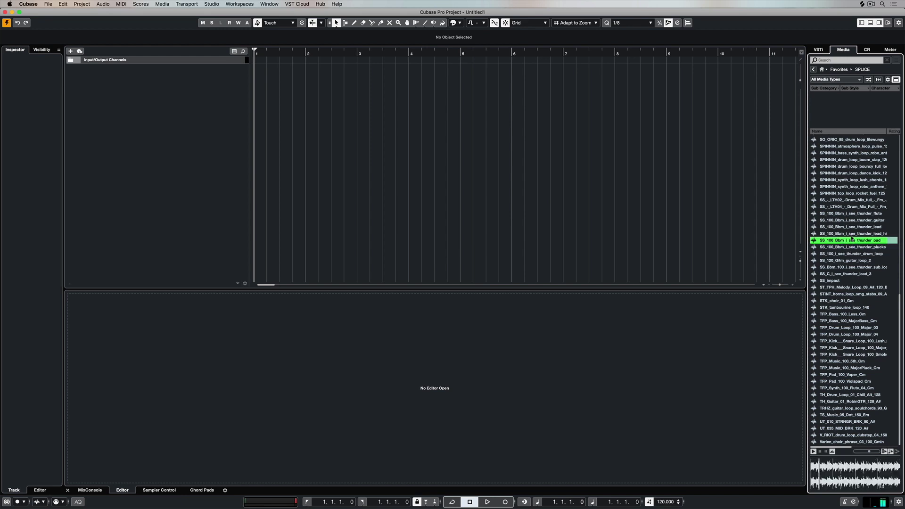
# Set the project tempo to 110 BPM and preview the thunder plucks and pad loops again.
pyautogui.click(664, 502)
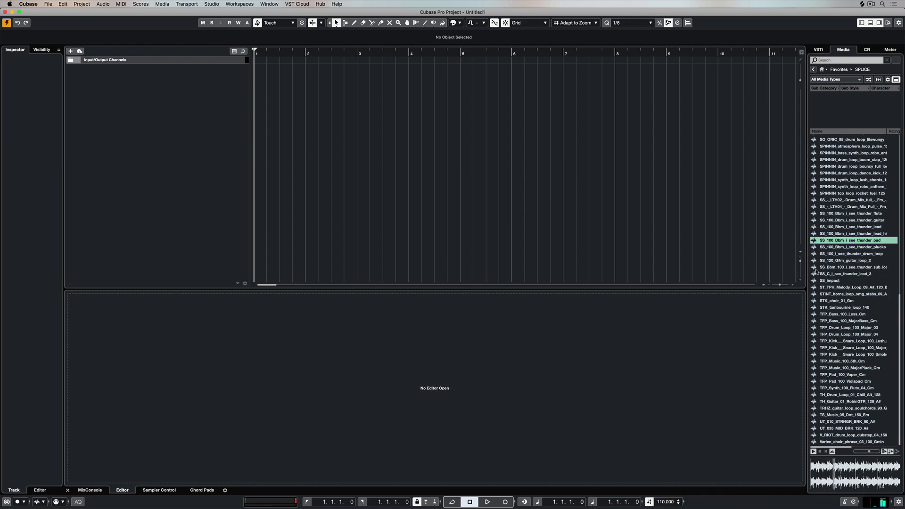
pyautogui.click(837, 247)
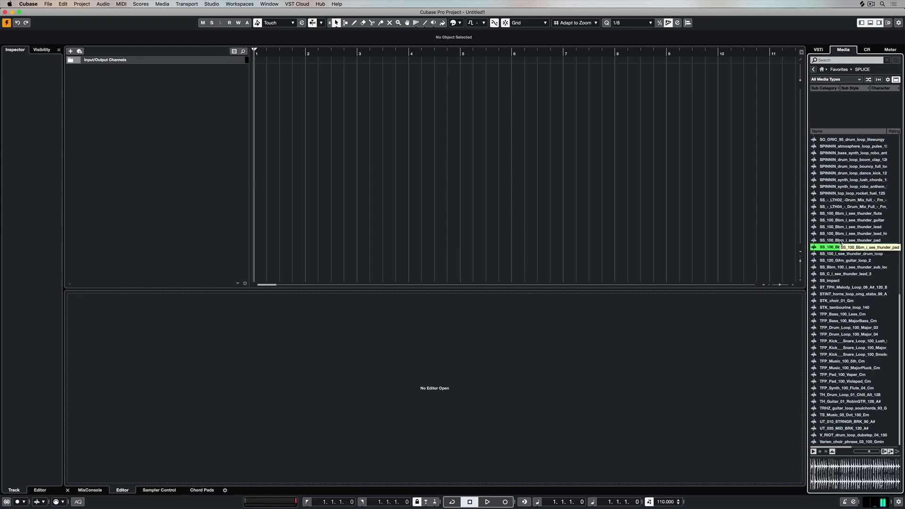
pyautogui.click(840, 243)
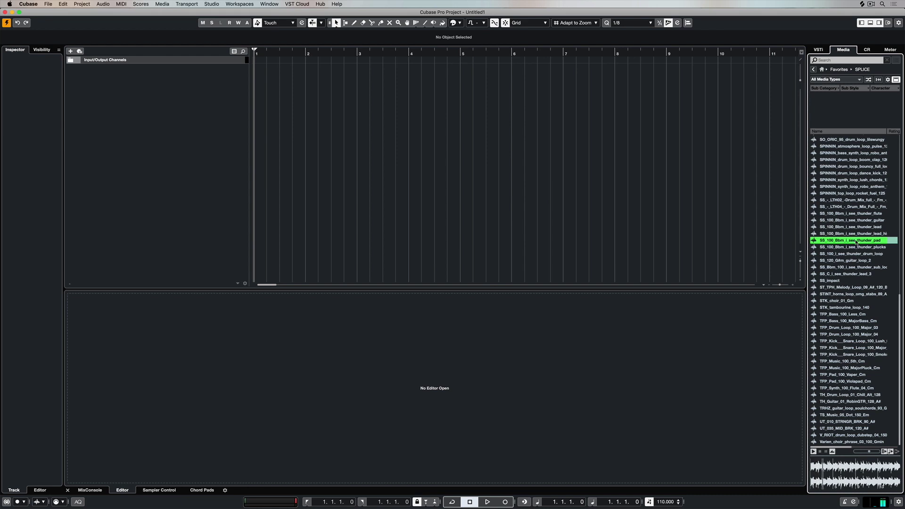
# Place the SS_100_Bbm_i_see_thunder_pad loop at bar 1 on a new audio track and colour the track yellow.
pyautogui.moveTo(848, 242); pyautogui.dragTo(275, 105)
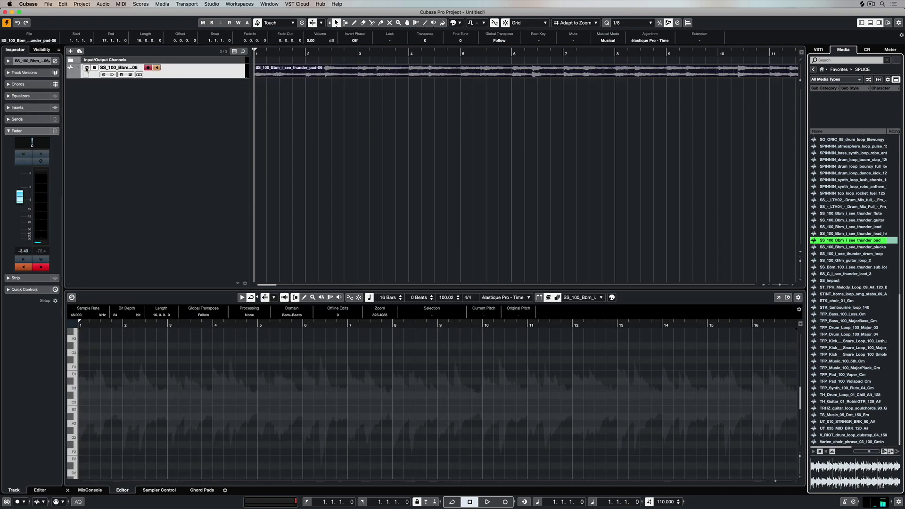
pyautogui.click(47, 60)
pyautogui.click(89, 81)
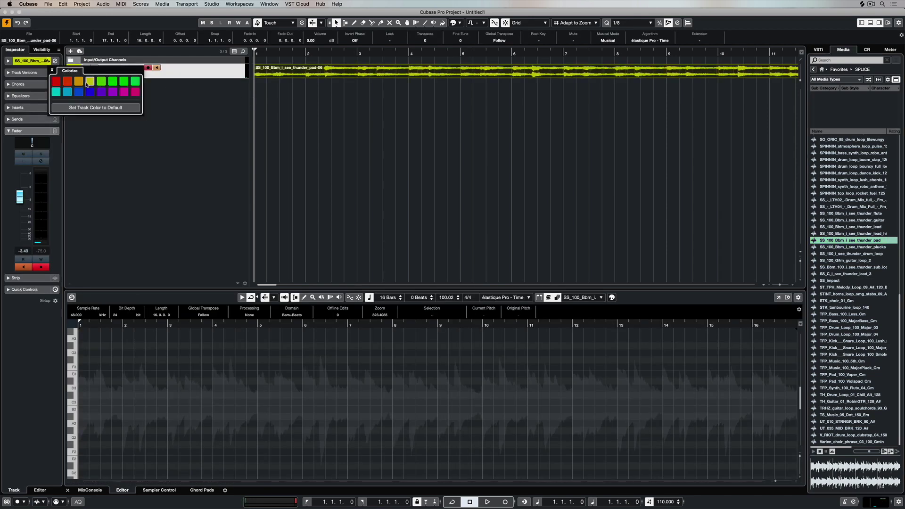
pyautogui.click(297, 107)
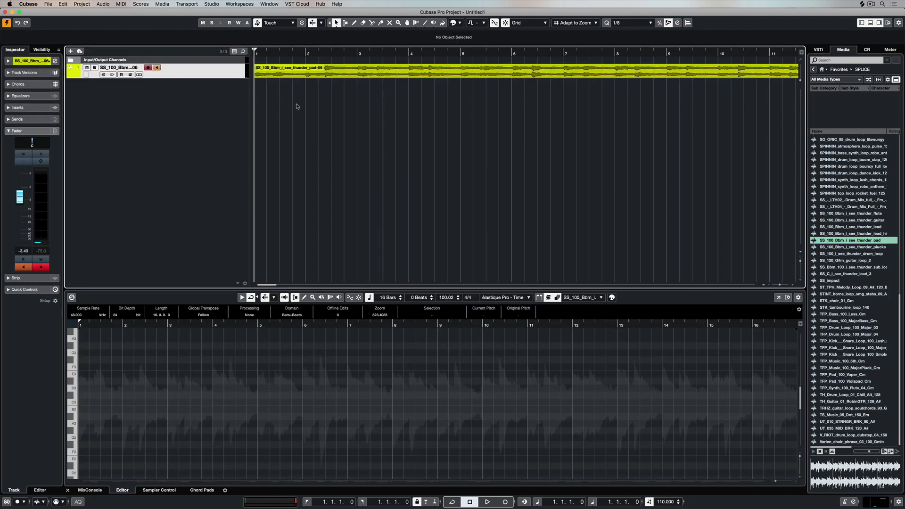
# Play the pad event from bar 1 and show its full length in the arrangement.
pyautogui.press('space')
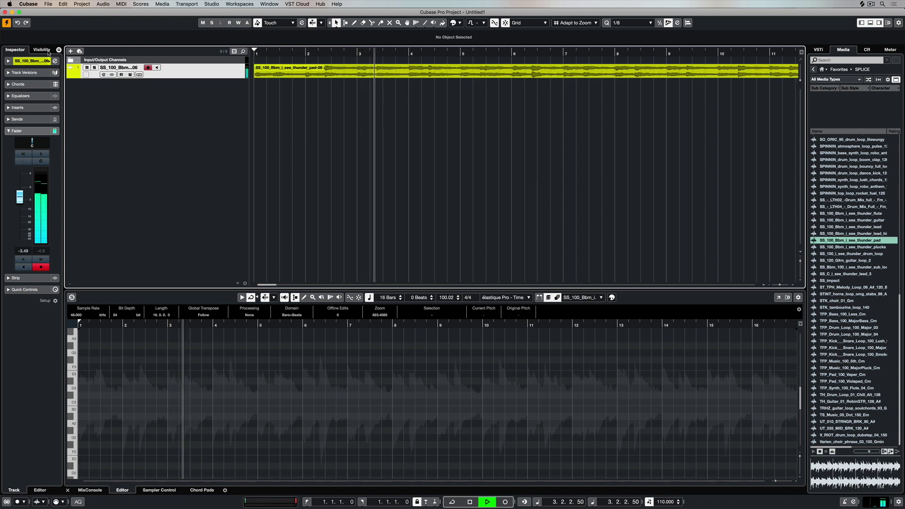
pyautogui.click(312, 23)
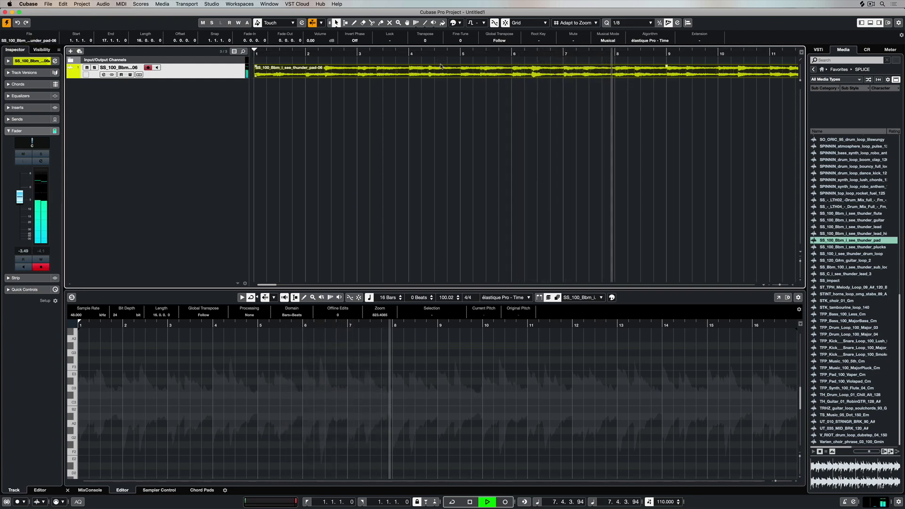
pyautogui.press('g')
pyautogui.press('g')
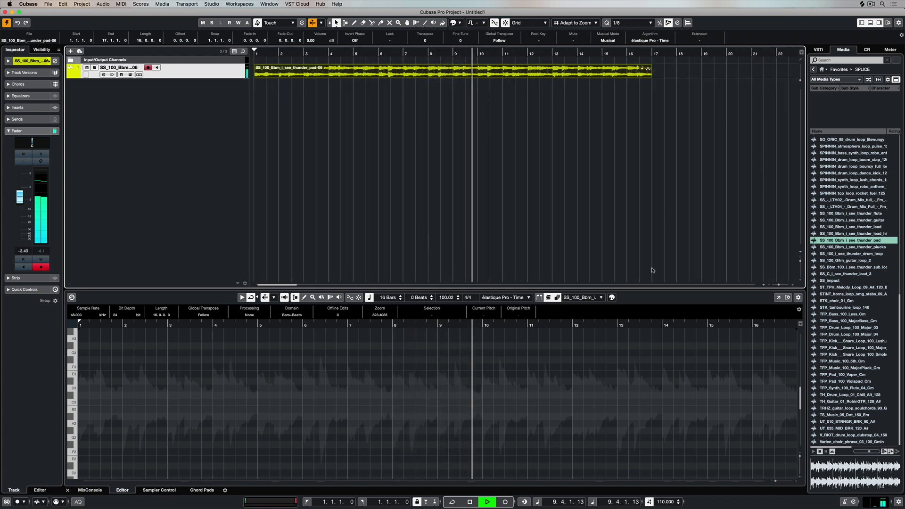
# Set the project tempo to 130 BPM and return playback to the start of the pad event.
pyautogui.doubleClick(663, 502)
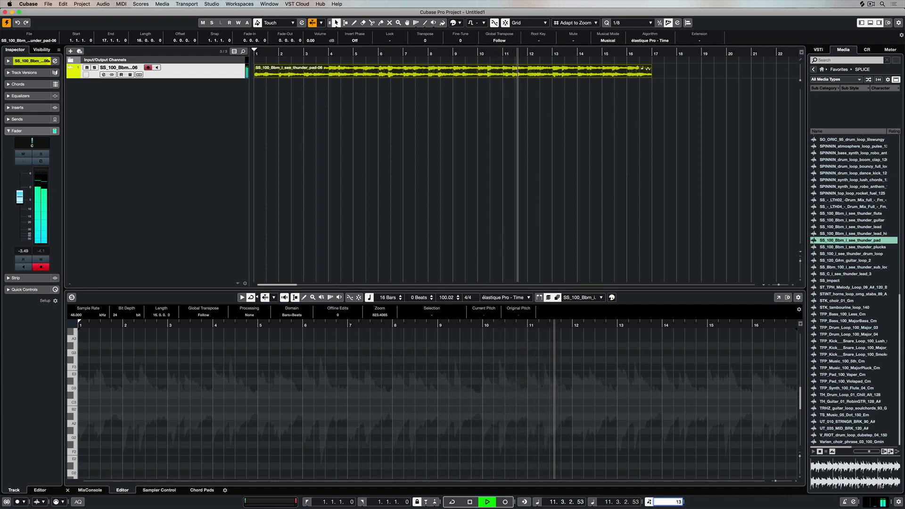
pyautogui.write('130')
pyautogui.press('Return')
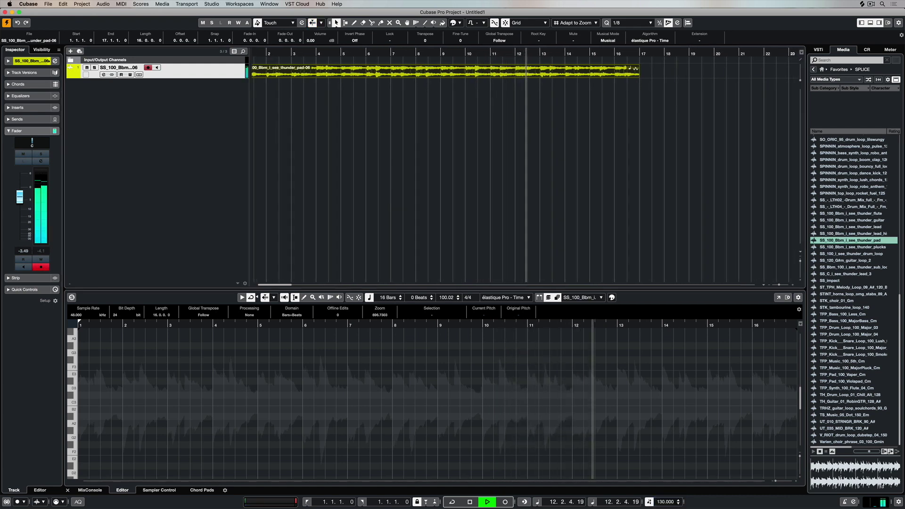
pyautogui.press('Home')
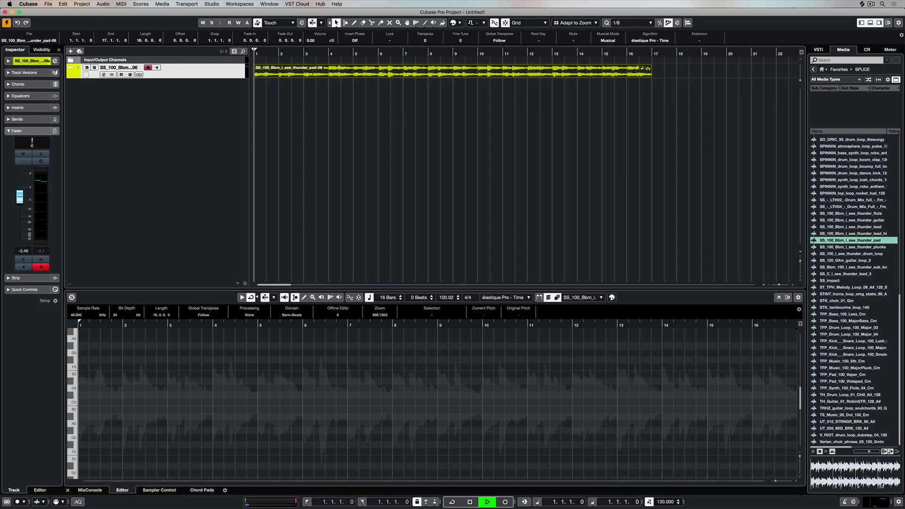
# Set the project tempo back to 110 BPM, listen to the pad event and stop playback.
pyautogui.doubleClick(662, 503)
pyautogui.write('110')
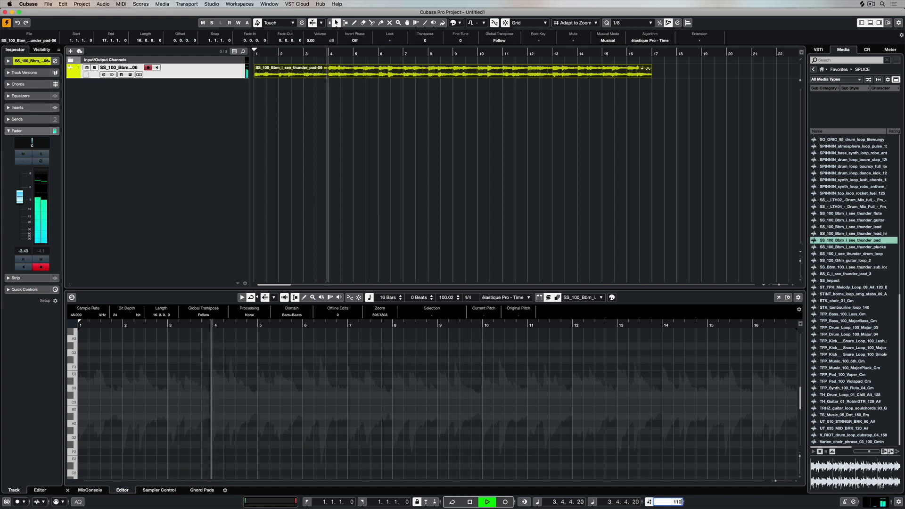
pyautogui.press('Return')
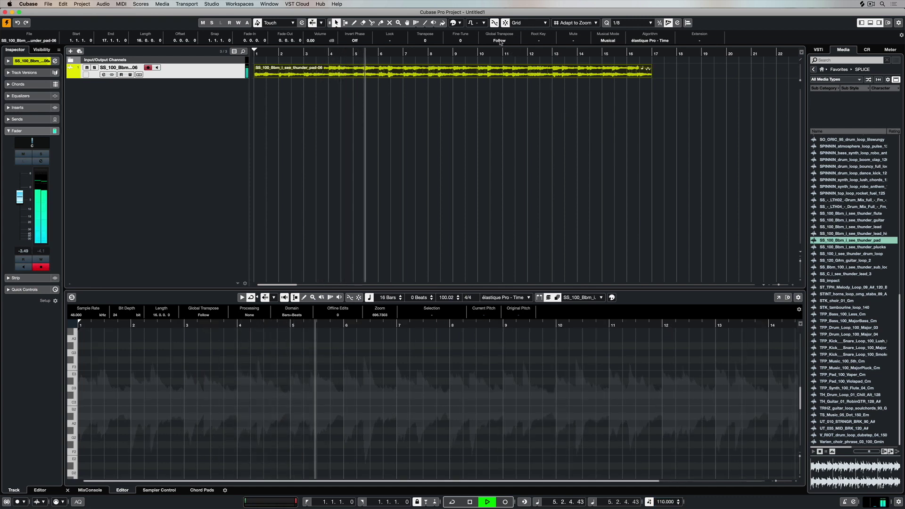
pyautogui.press('space')
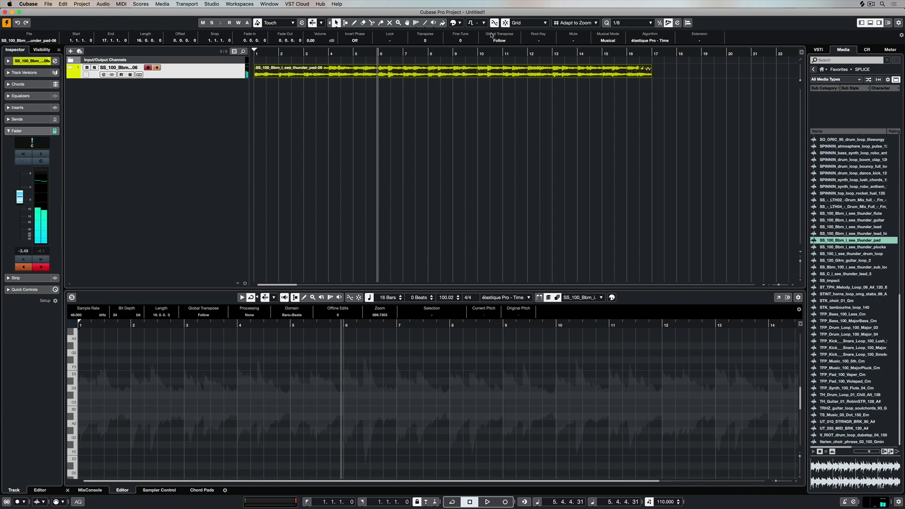
# Set the pad event's root key to A#.
pyautogui.click(498, 41)
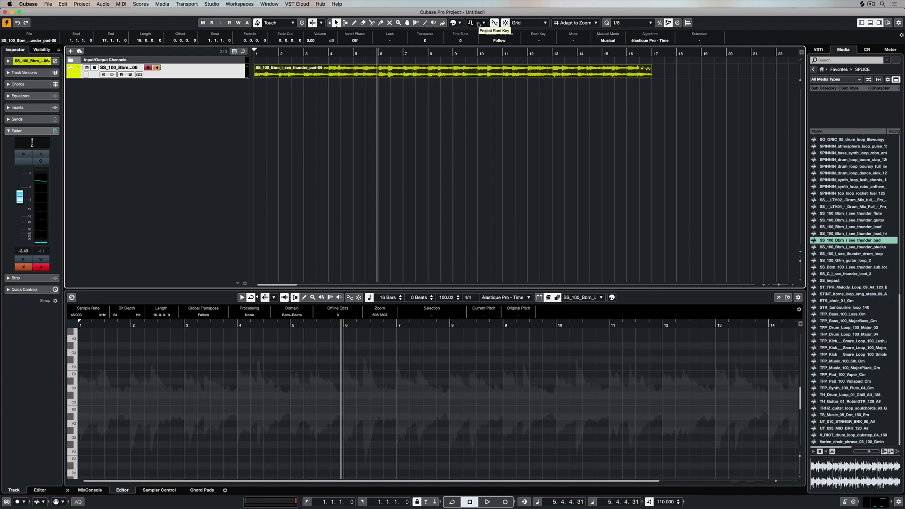
pyautogui.click(538, 41)
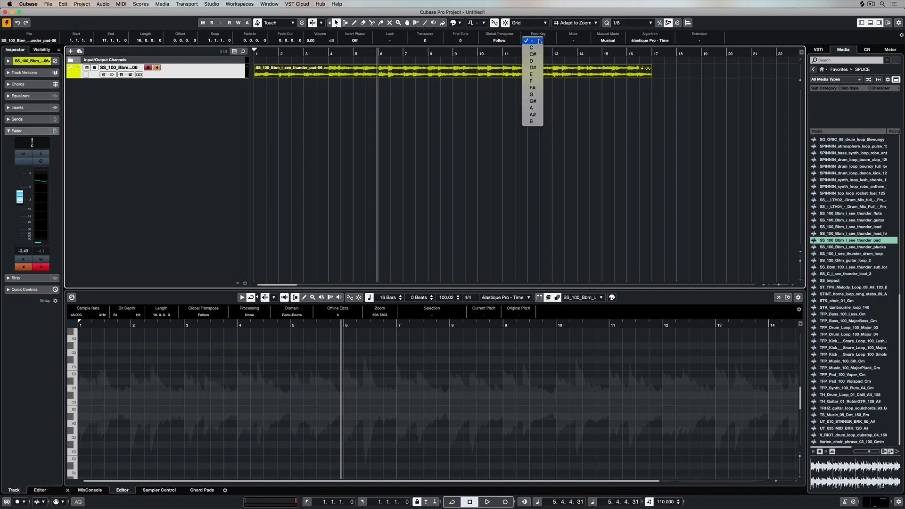
pyautogui.click(534, 115)
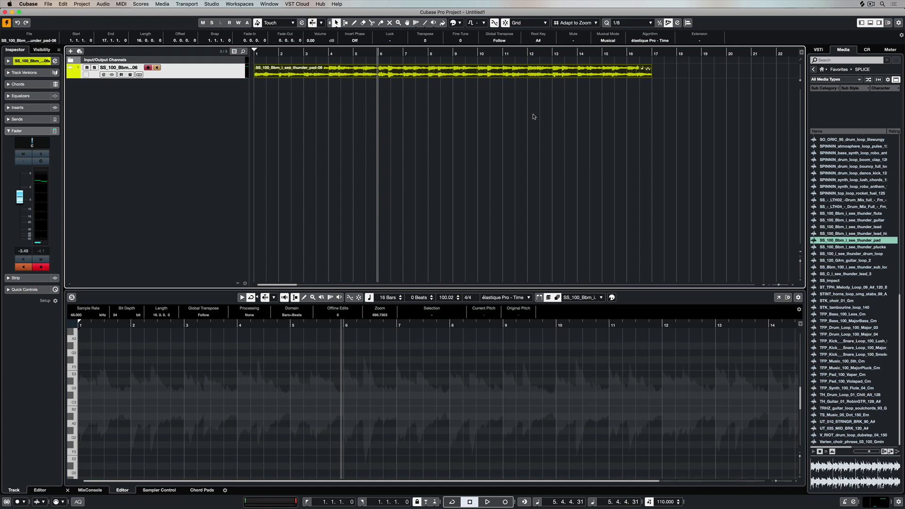
# Hide the Project Root Key control from the project toolbar.
pyautogui.rightClick(712, 25)
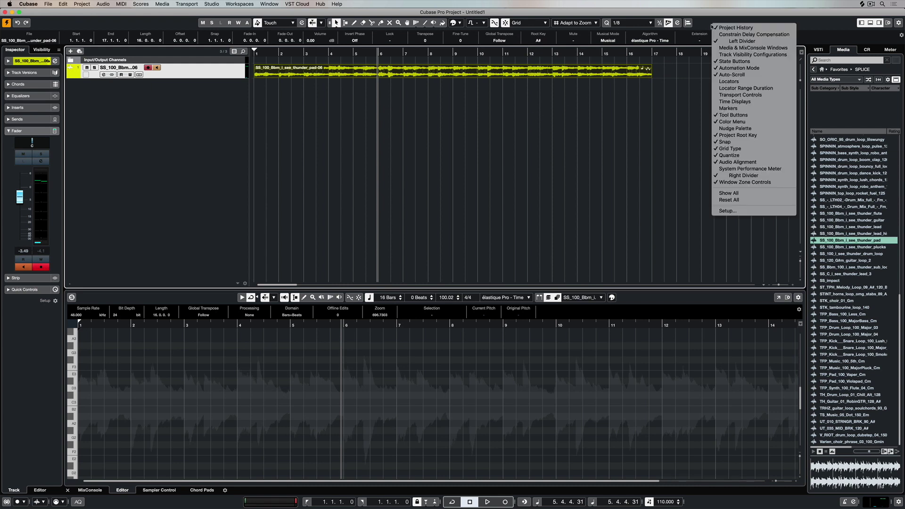
pyautogui.click(740, 135)
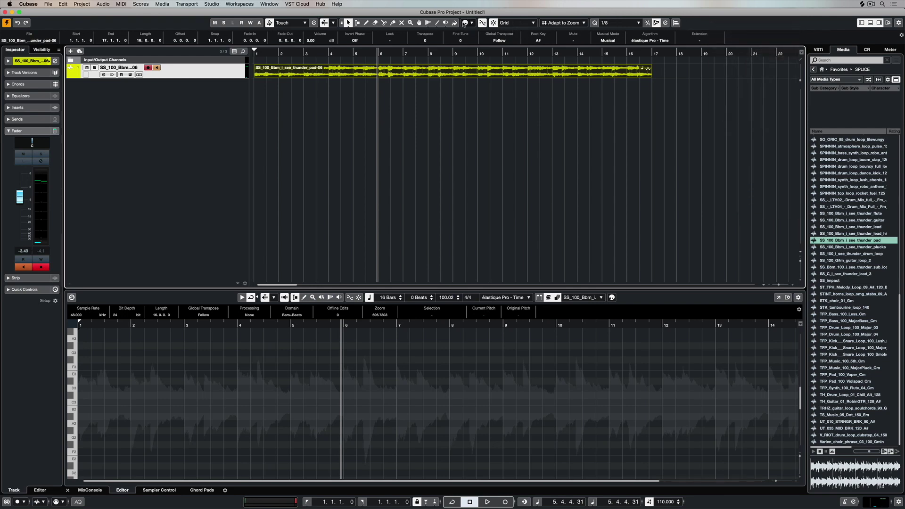
# Show the Project Root Key control in the project toolbar and set the project root key to A#.
pyautogui.rightClick(714, 22)
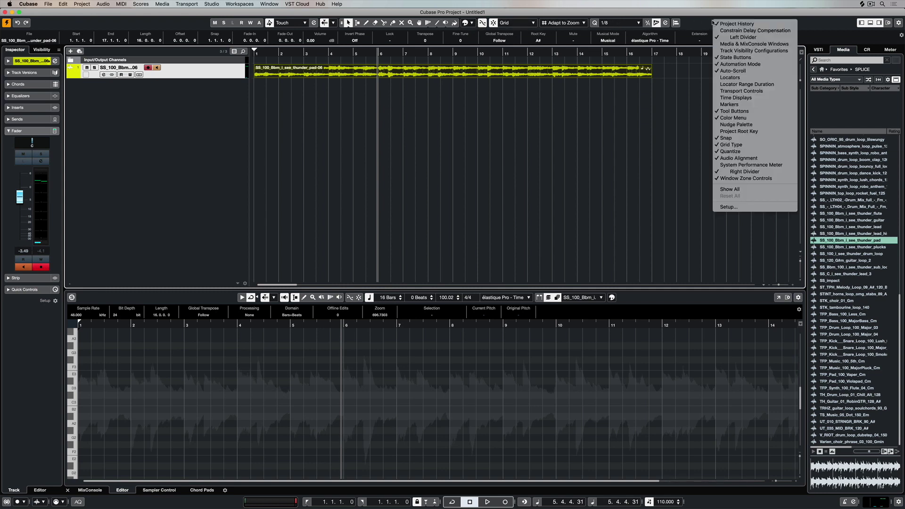
pyautogui.click(735, 132)
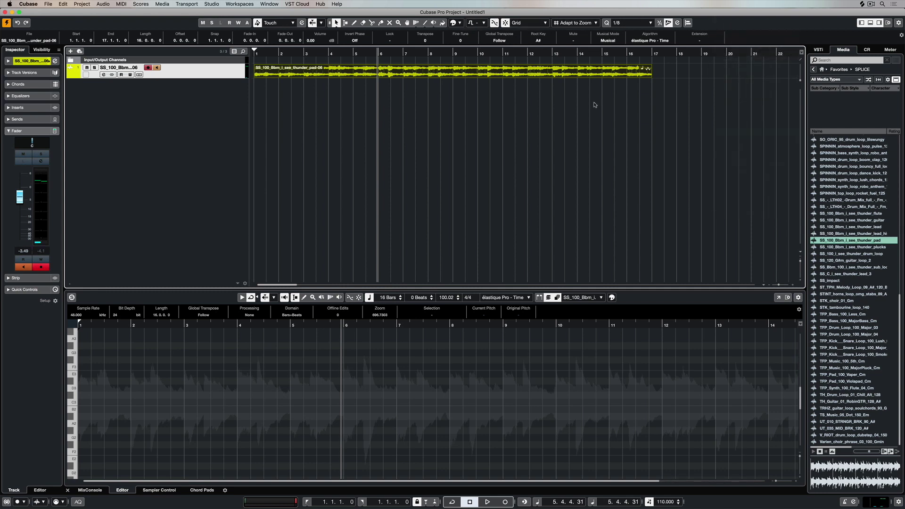
pyautogui.click(479, 23)
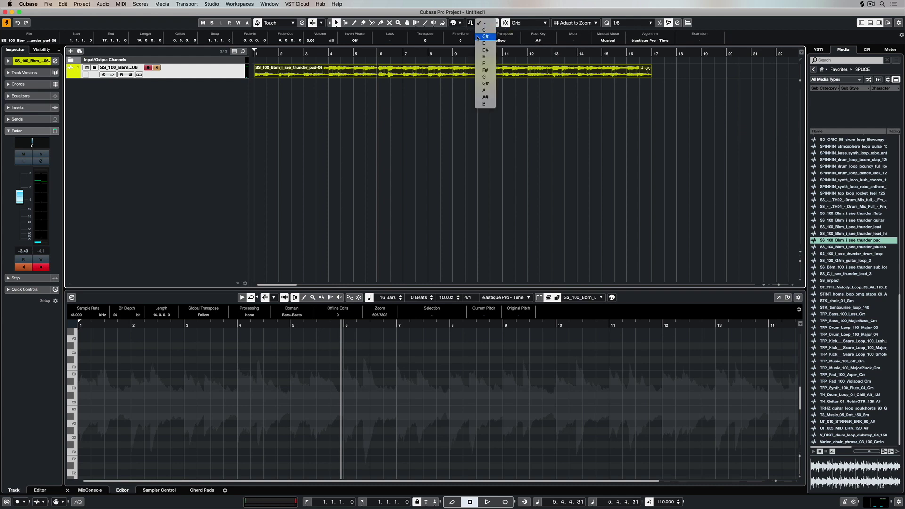
pyautogui.click(494, 102)
# Play the pad event from the project start and change the project root key to G while listening.
pyautogui.press('.')
pyautogui.press('space')
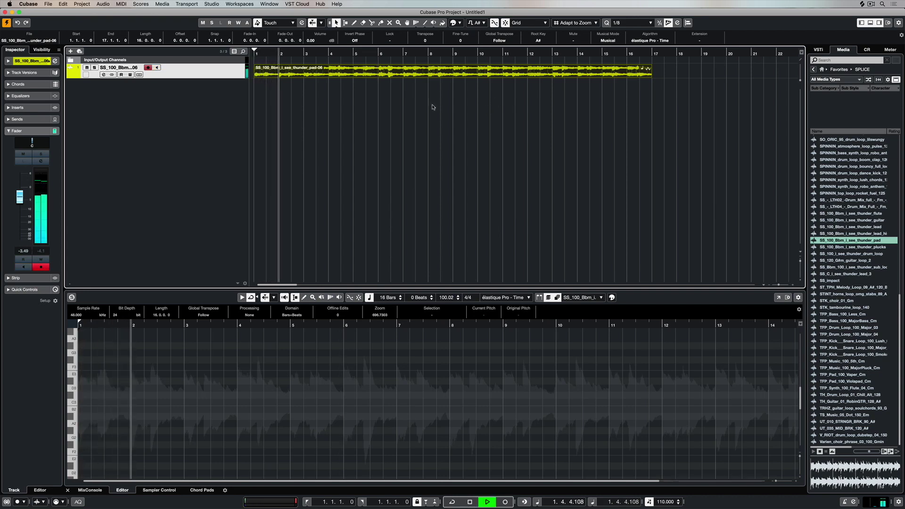
pyautogui.click(479, 23)
pyautogui.scroll(3, 483, 28)
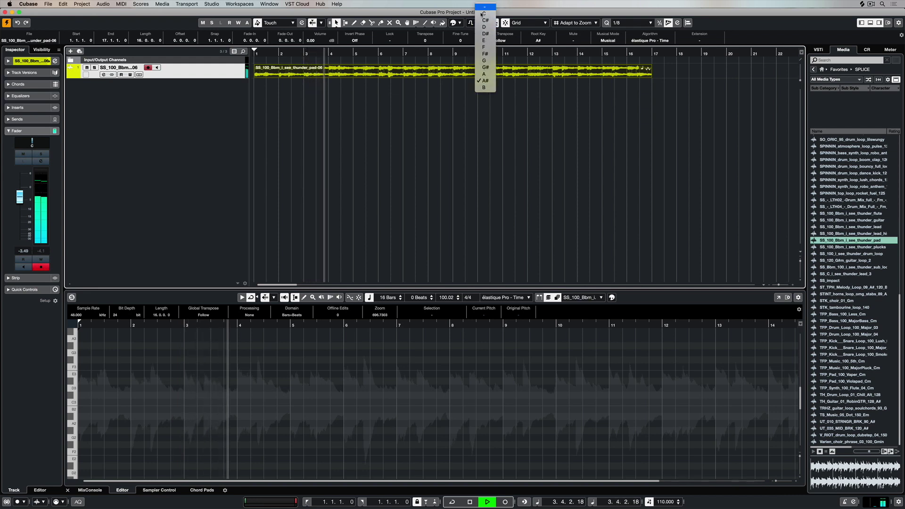
pyautogui.click(487, 61)
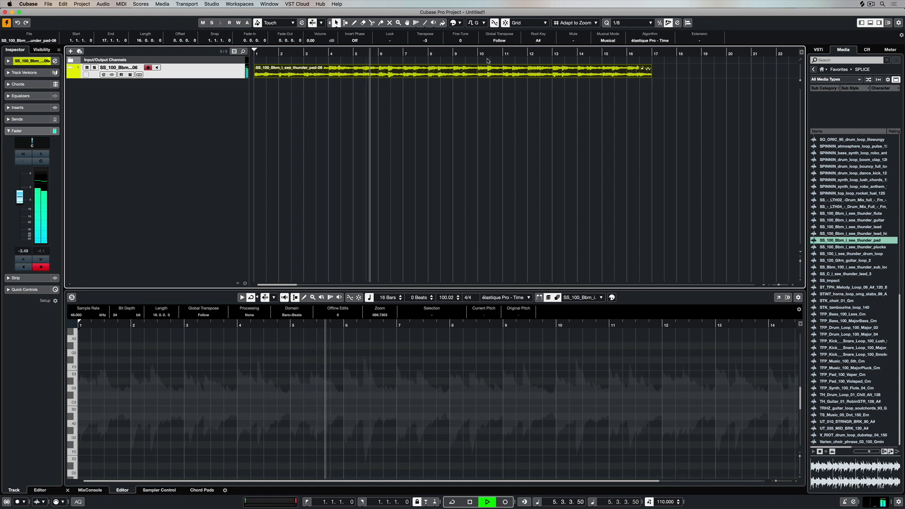
# Try the project root key D during playback and set it back to G.
pyautogui.click(478, 23)
pyautogui.scroll(3, 478, 25)
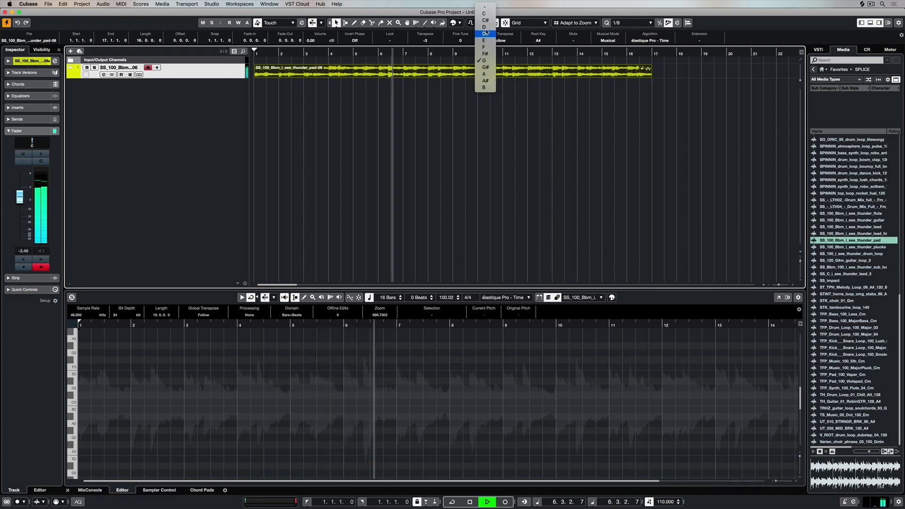
pyautogui.click(486, 27)
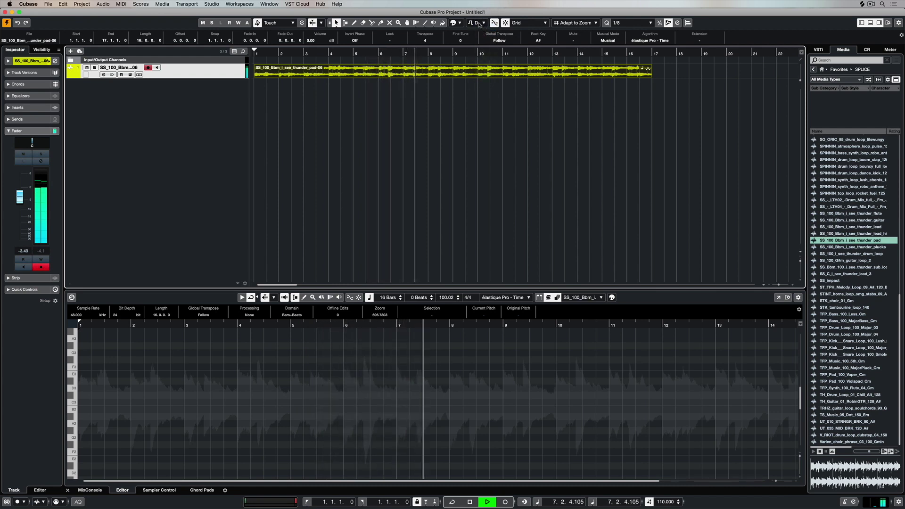
pyautogui.click(479, 23)
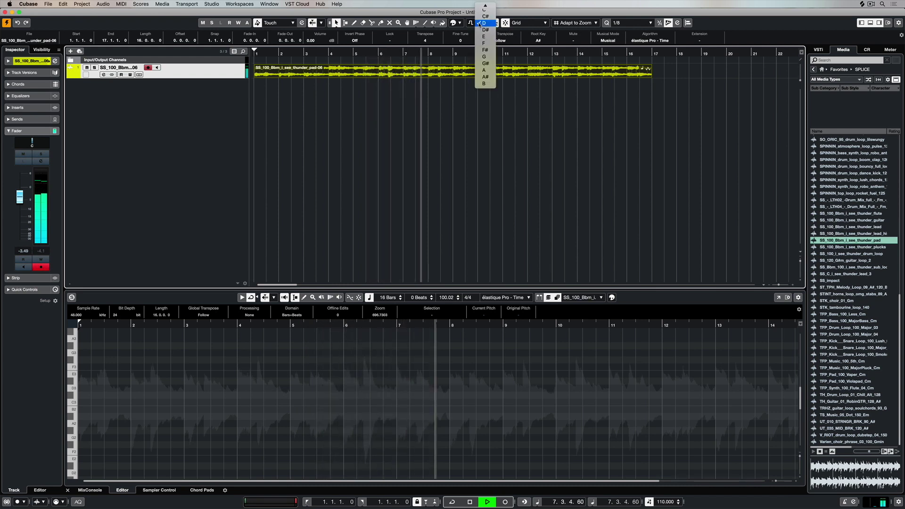
pyautogui.click(484, 57)
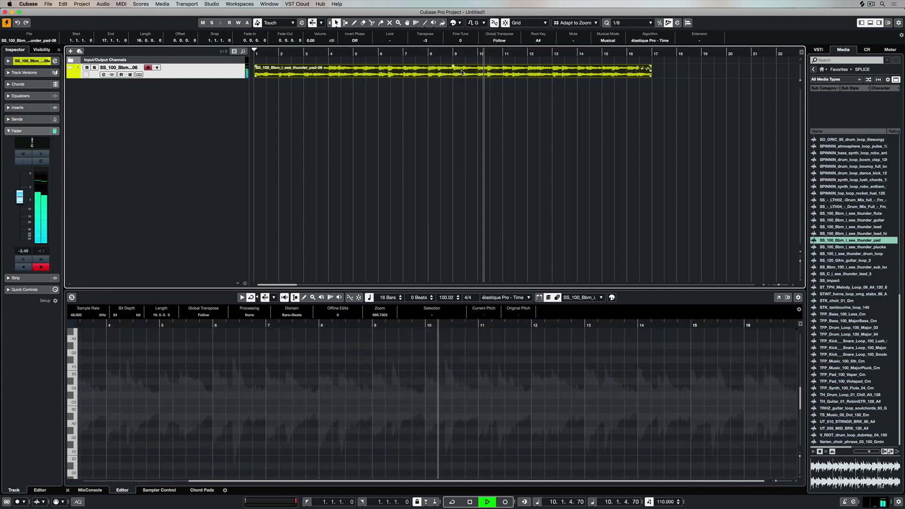
# Try the project root key F during playback, return it to G and stop playback.
pyautogui.click(479, 22)
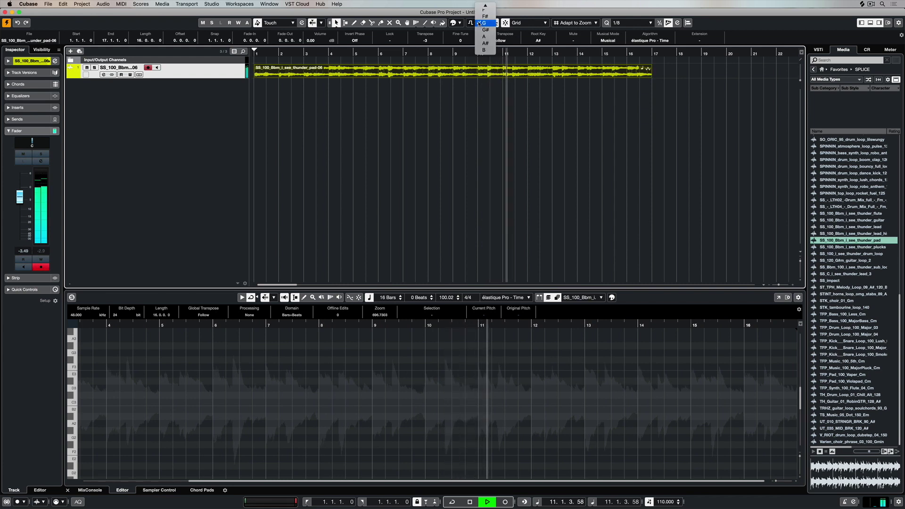
pyautogui.click(481, 11)
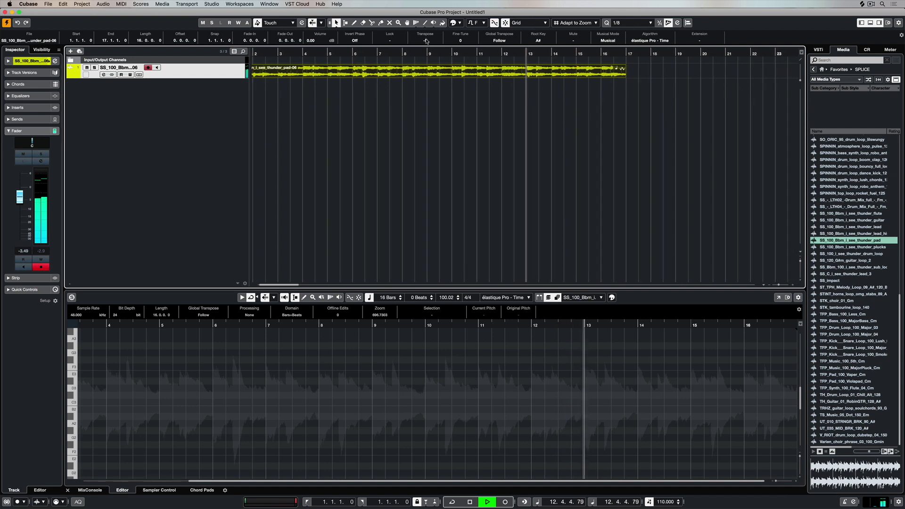
pyautogui.click(471, 23)
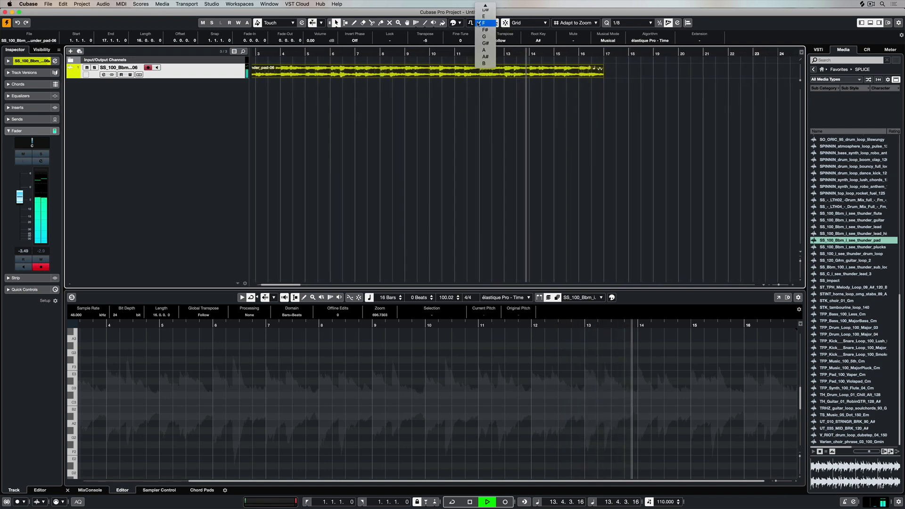
pyautogui.click(483, 35)
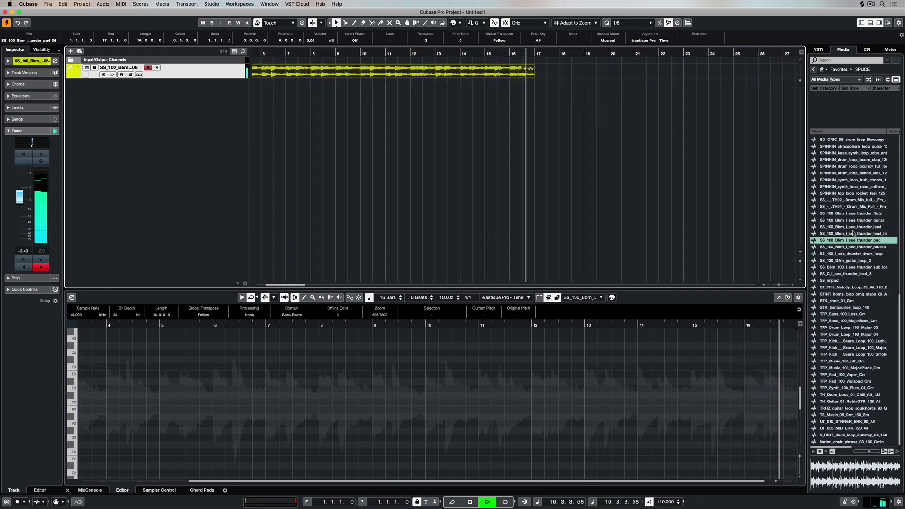
pyautogui.press('space')
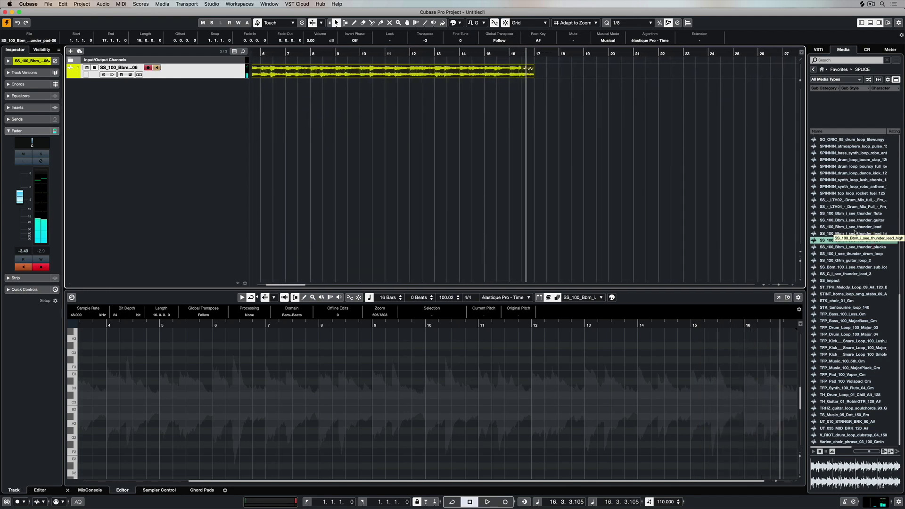
# Preview the HVC_choir_A# loop from the SPLICE favorites and import it at bar 1 on a new track below the pad.
pyautogui.scroll(10, 855, 232)
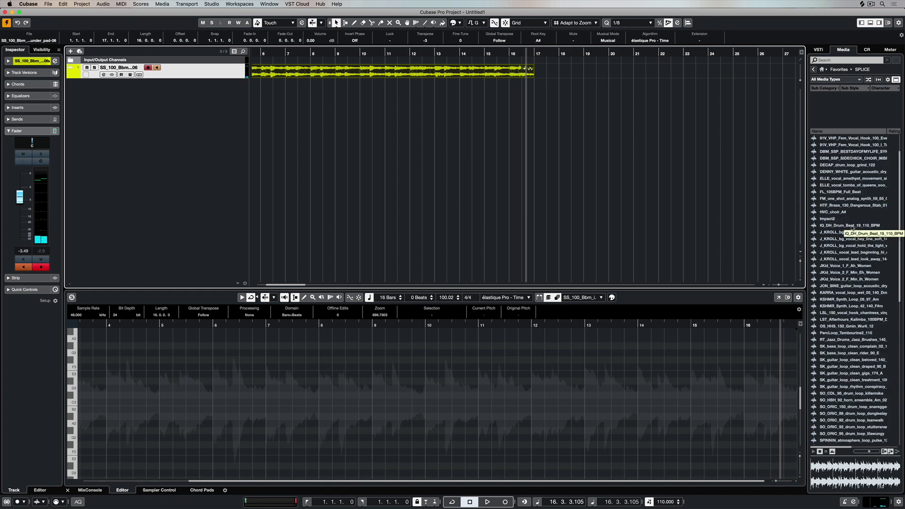
pyautogui.click(834, 212)
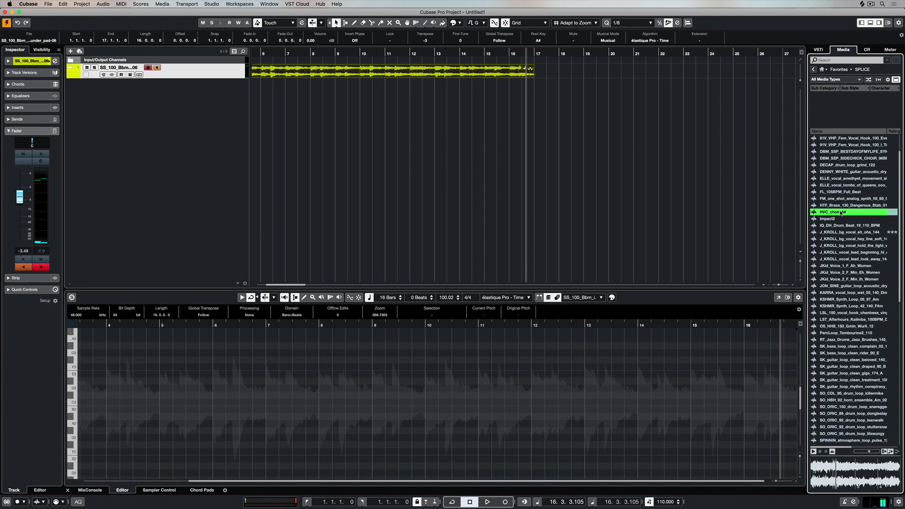
pyautogui.moveTo(841, 212); pyautogui.dragTo(256, 85)
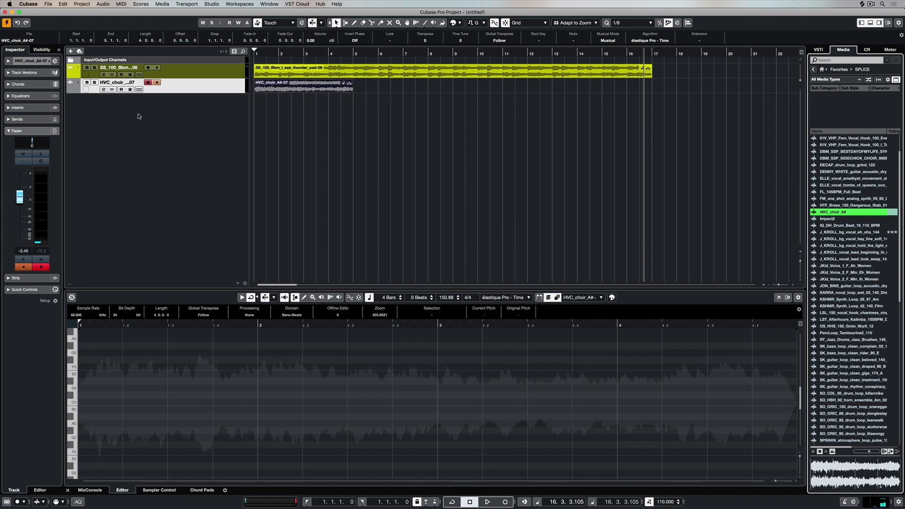
# Play the project from the start and lower the choir track's volume fader to about -8.5 dB.
pyautogui.press('.')
pyautogui.press('space')
pyautogui.moveTo(20, 197); pyautogui.dragTo(19, 207)
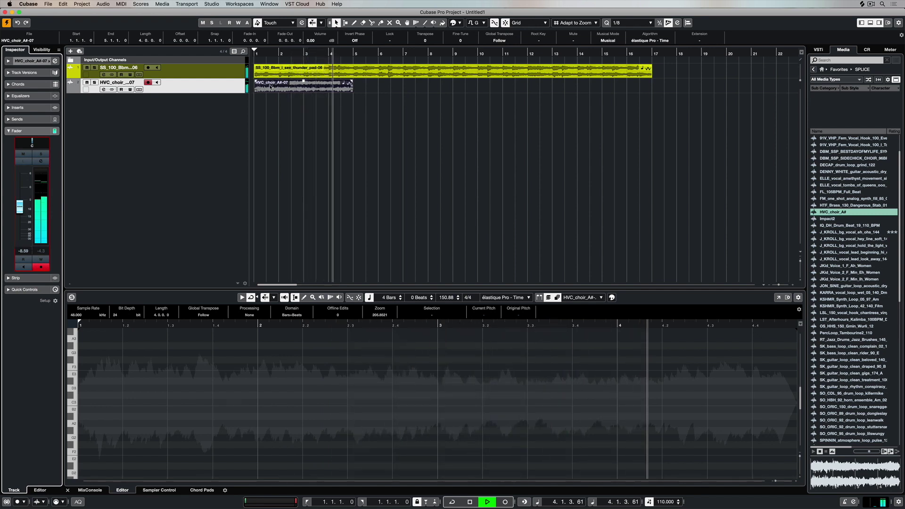
pyautogui.press('space')
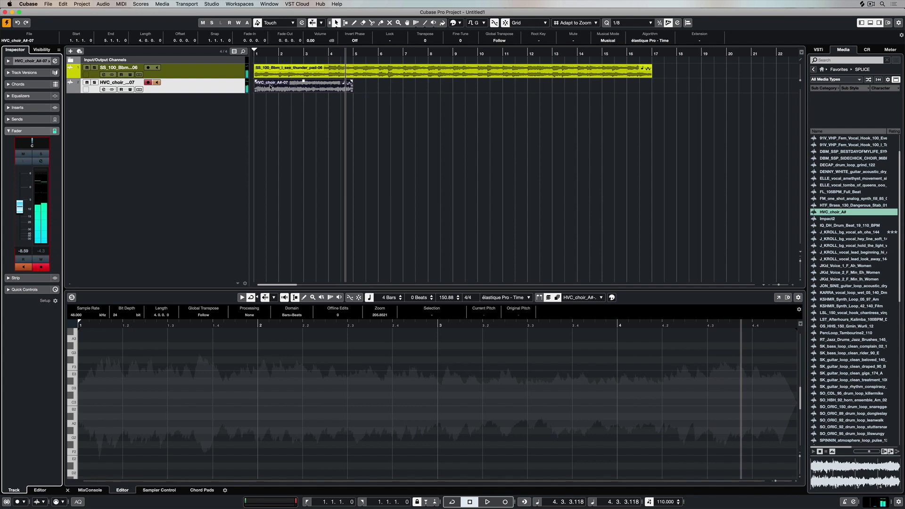
# Copy the choir event to a new track at bar 3, transpose the copy to 7, and listen from the start.
pyautogui.moveTo(270, 86); pyautogui.dragTo(319, 101)
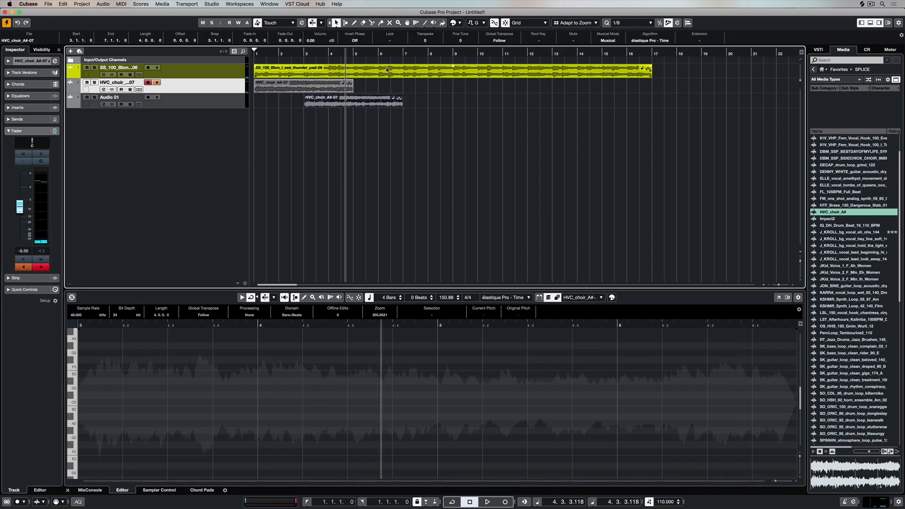
pyautogui.press('space')
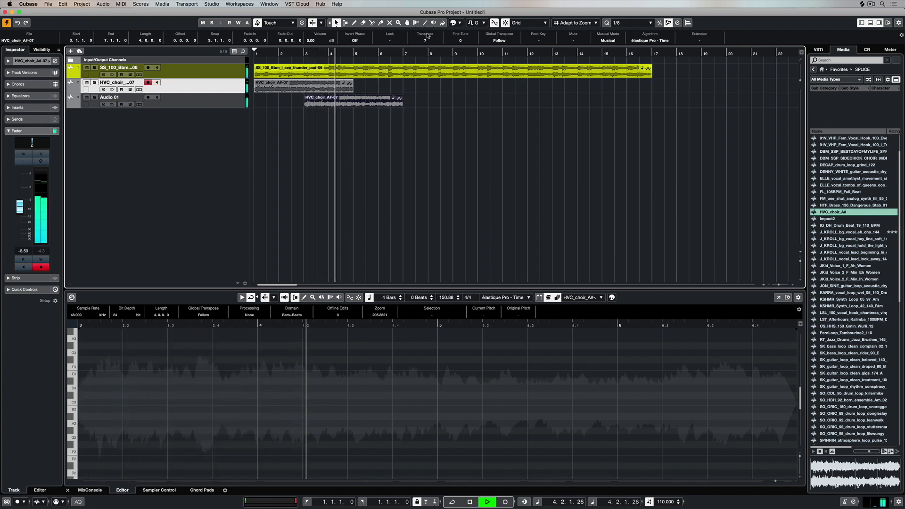
pyautogui.click(256, 53)
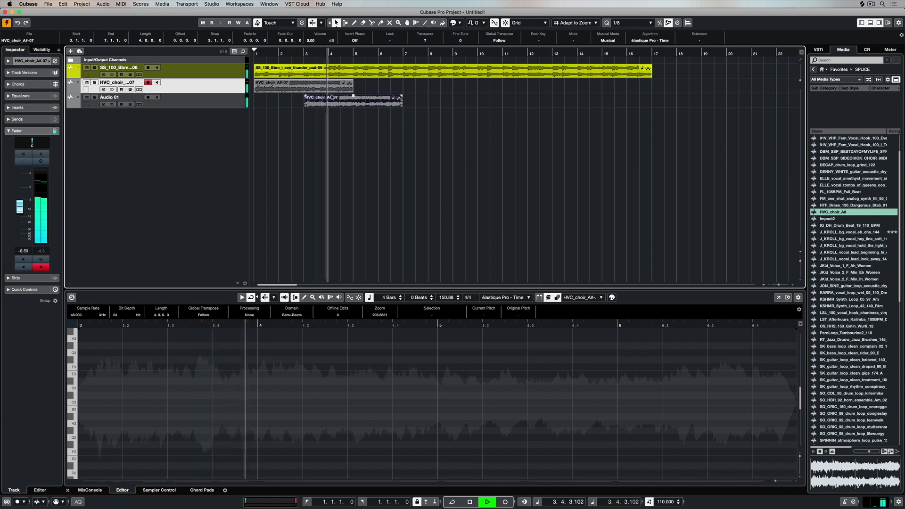
pyautogui.press('space')
# Copy the bar 3 choir event to another new track at bar 4, transpose it to 11 and listen to it.
pyautogui.moveTo(320, 99); pyautogui.dragTo(333, 113)
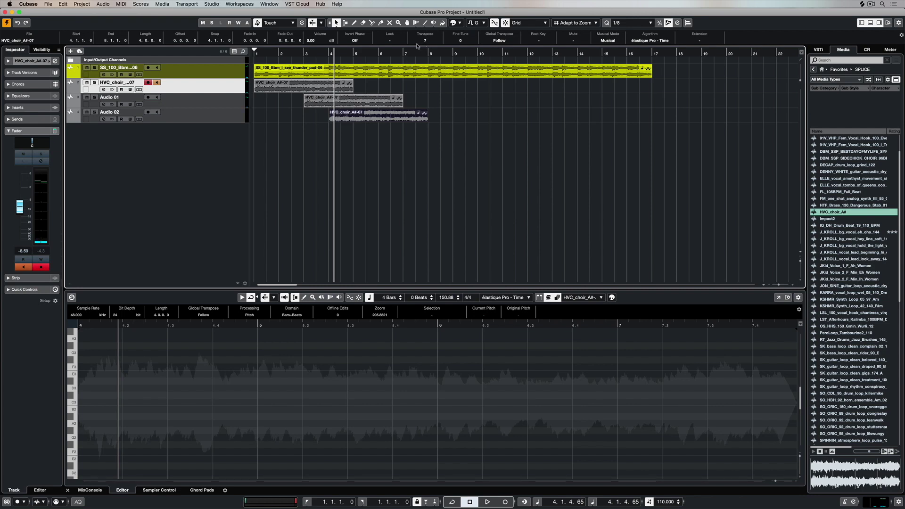
pyautogui.press('KP_0')
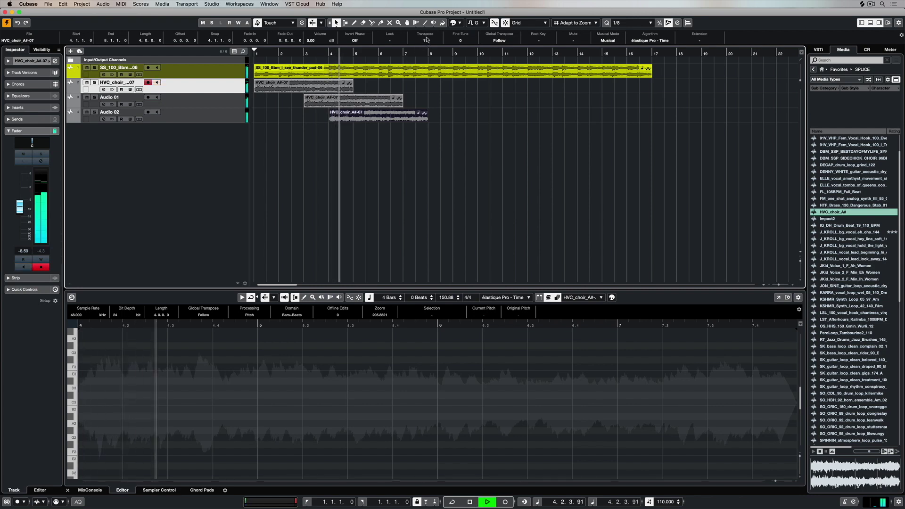
pyautogui.press('h')
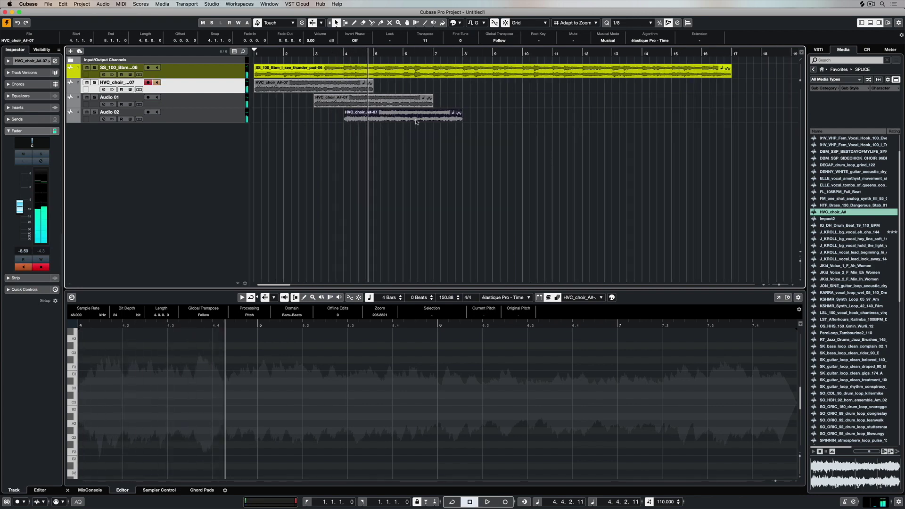
pyautogui.click(339, 53)
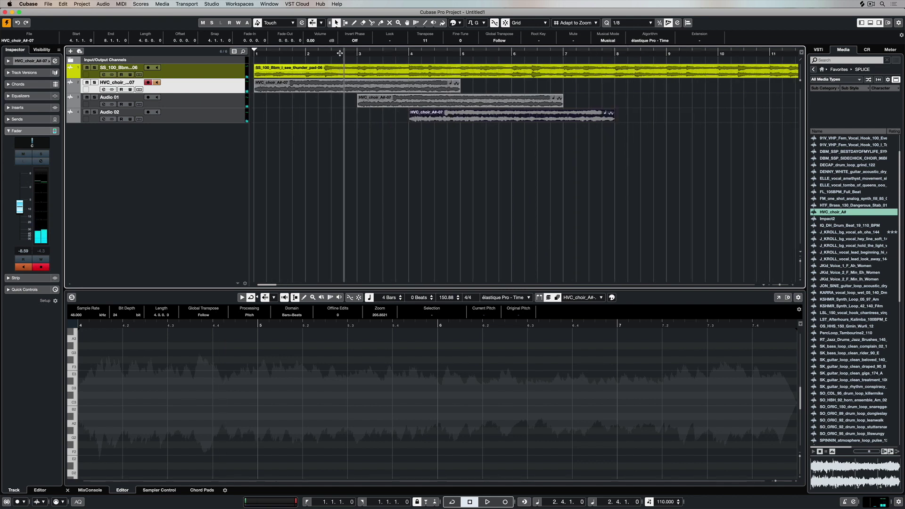
pyautogui.press('space')
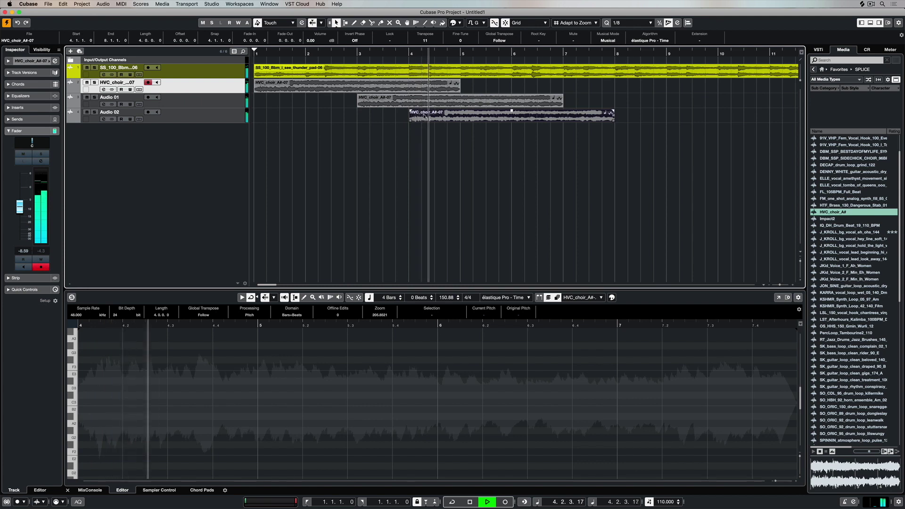
pyautogui.press('space')
# Copy the bar 4 choir event to a new track at 4.2.3, transpose it to 12 and listen to it.
pyautogui.scroll(3, 421, 114)
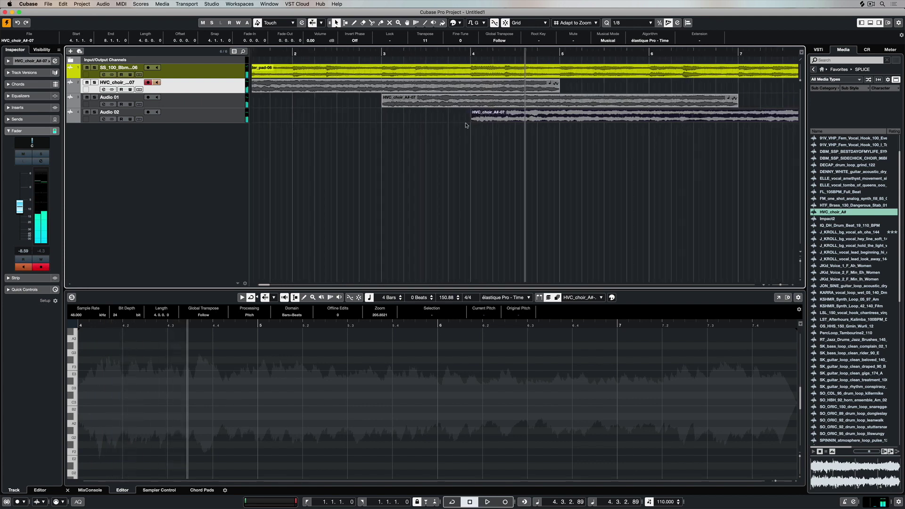
pyautogui.moveTo(474, 117); pyautogui.dragTo(512, 132)
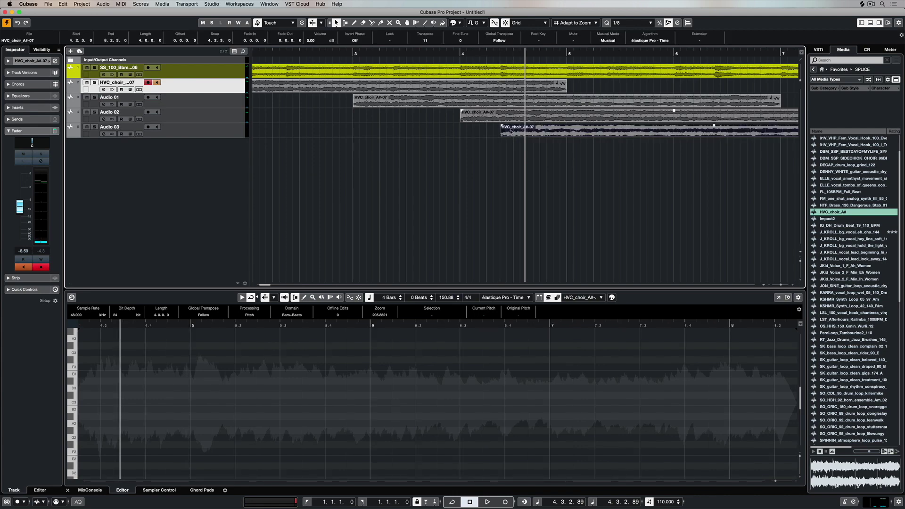
pyautogui.click(333, 52)
pyautogui.press('space')
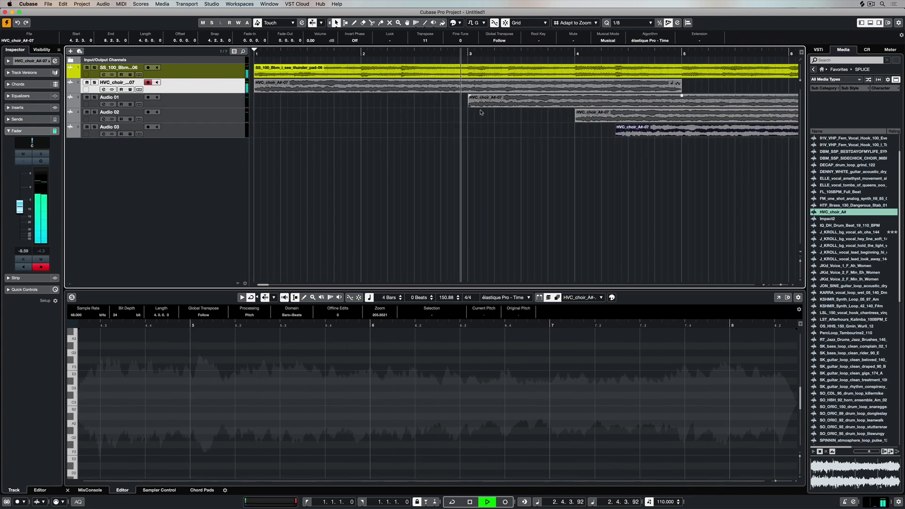
pyautogui.press('f')
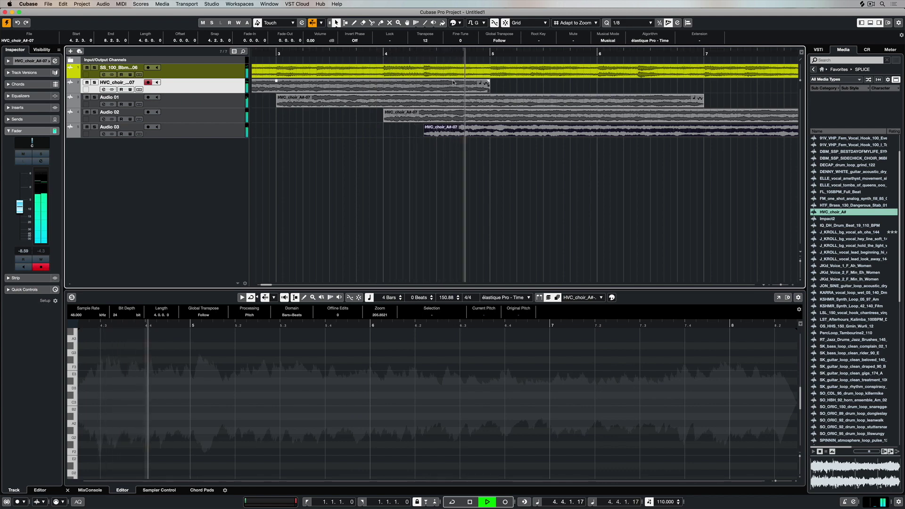
pyautogui.press('g')
pyautogui.press('space')
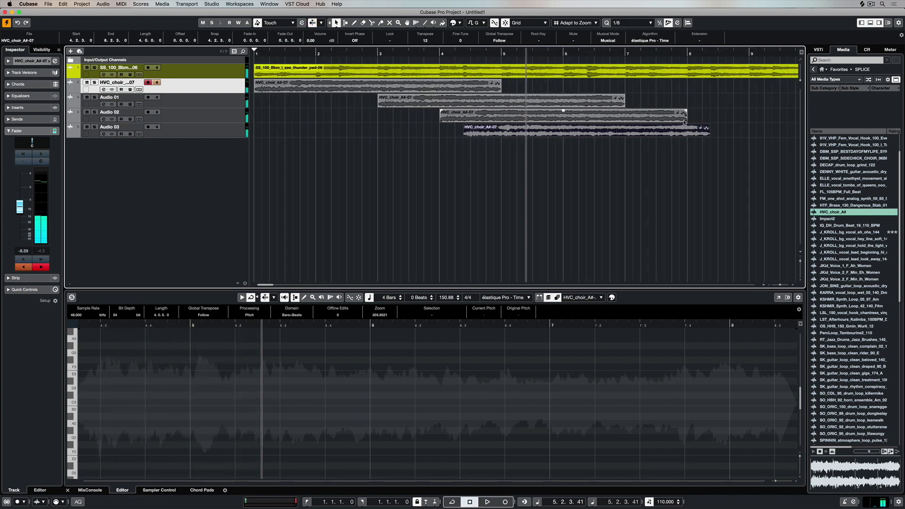
# Shorten the Audio 02 choir event to end at 4.3.1 and the Audio 03 choir event to end at 5.1.1.
pyautogui.moveTo(686, 120); pyautogui.dragTo(474, 115)
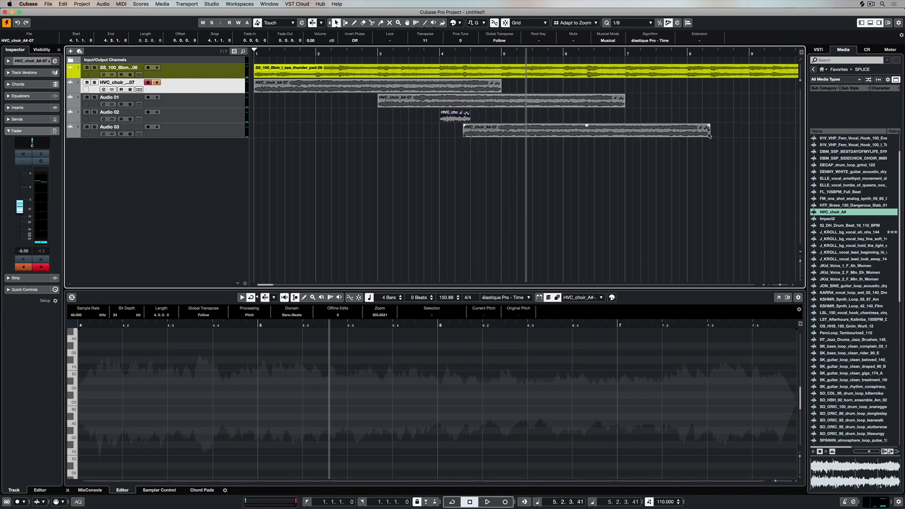
pyautogui.moveTo(710, 135); pyautogui.dragTo(498, 133)
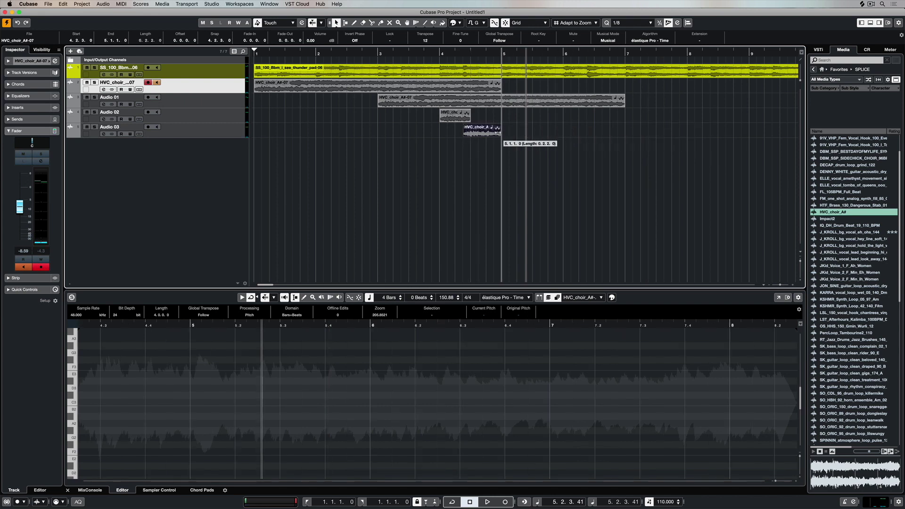
# Shorten the Audio 01 choir event to end just before bar 5 and listen to all layers from the start.
pyautogui.moveTo(623, 106); pyautogui.dragTo(497, 99)
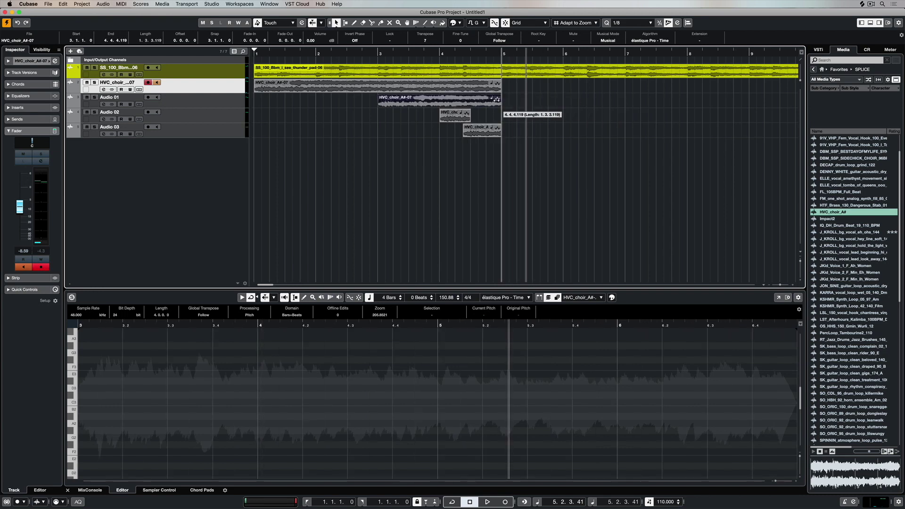
pyautogui.click(255, 54)
pyautogui.press('space')
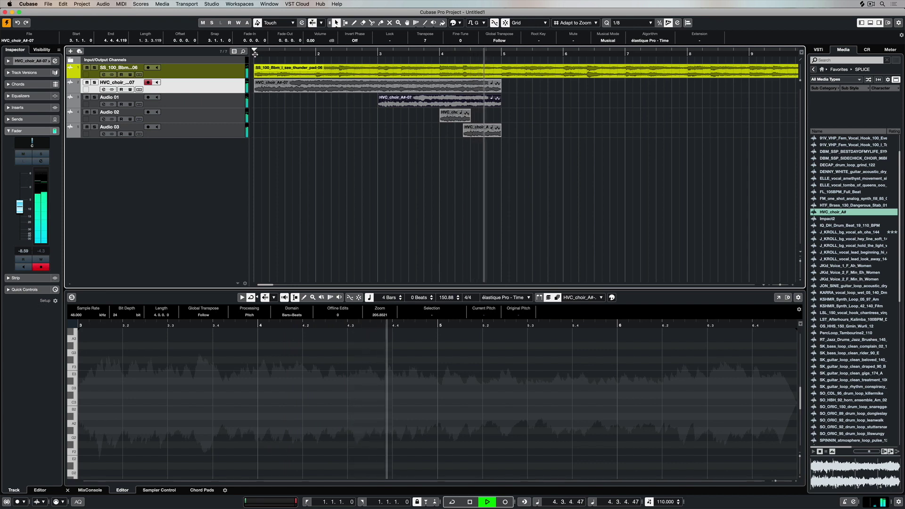
pyautogui.press('space')
# Fine-tune all choir events together to 21 while comparing them with the pad loop from the start.
pyautogui.moveTo(541, 155); pyautogui.dragTo(283, 84)
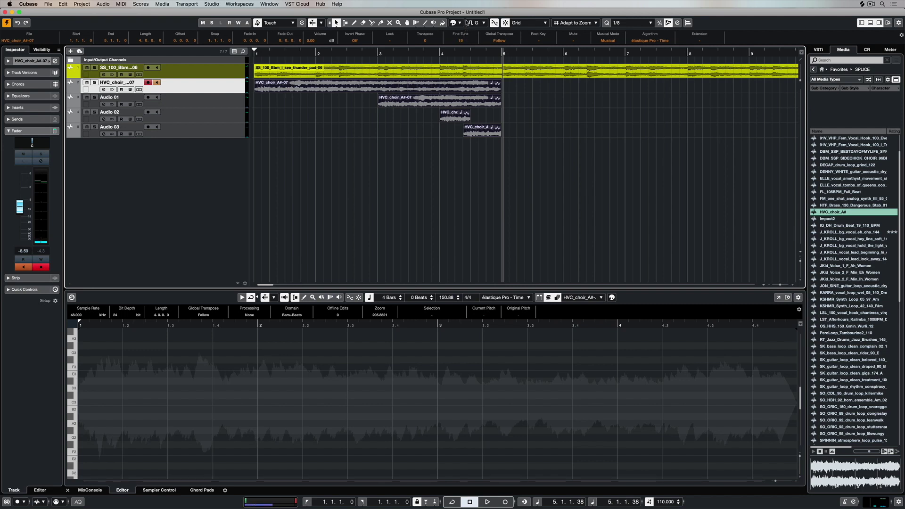
pyautogui.press('space')
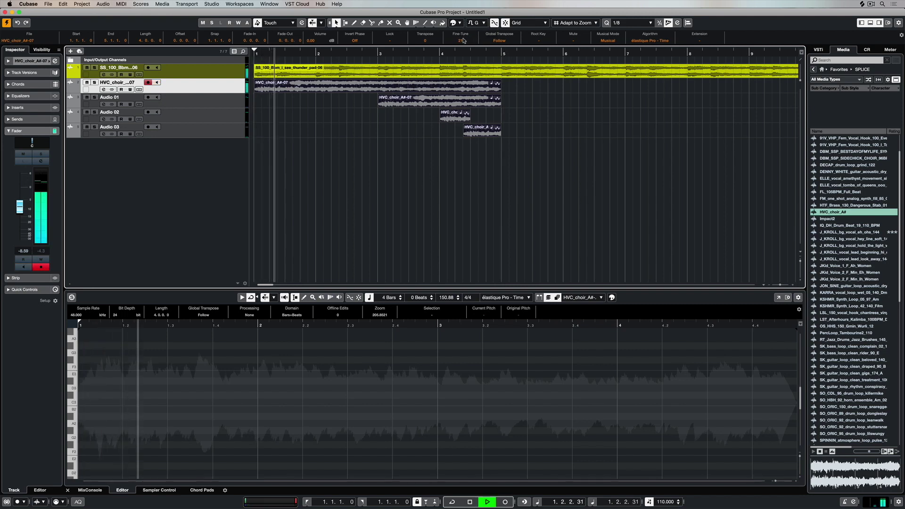
pyautogui.scroll(-3, 462, 43)
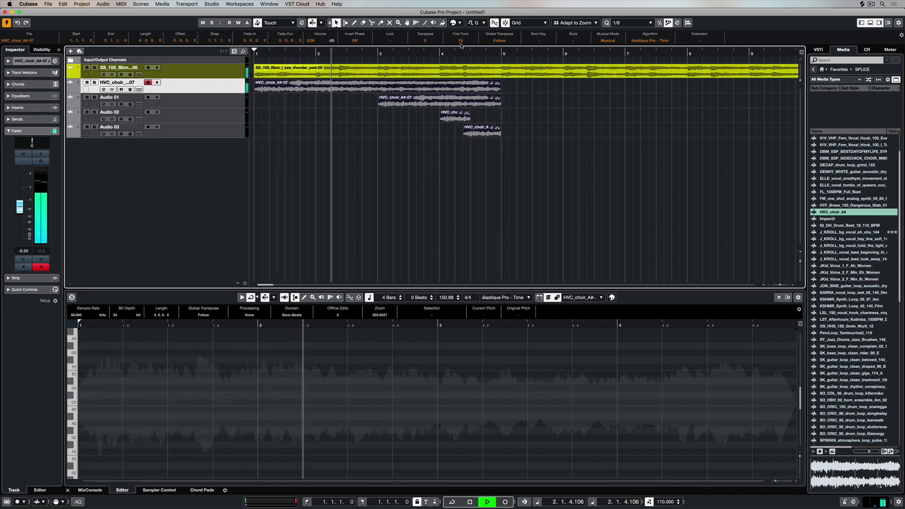
pyautogui.scroll(-1, 462, 45)
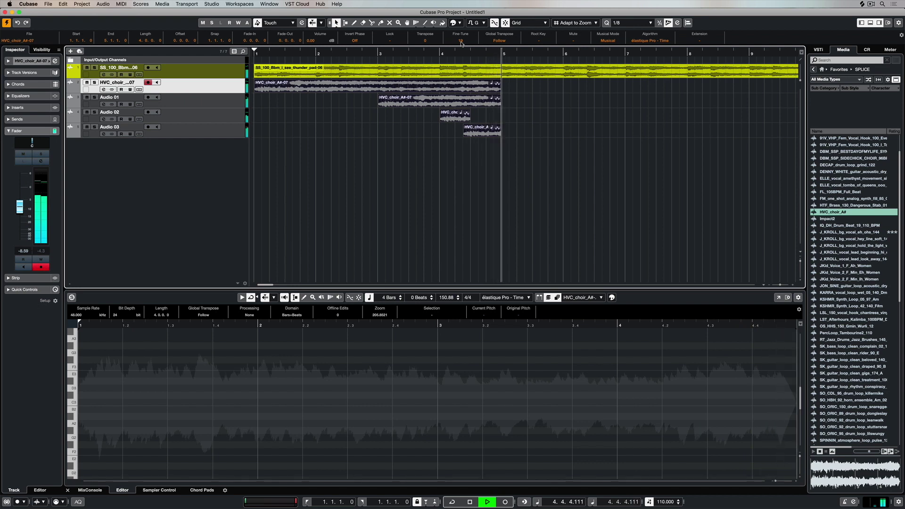
pyautogui.scroll(1, 461, 44)
pyautogui.press('space')
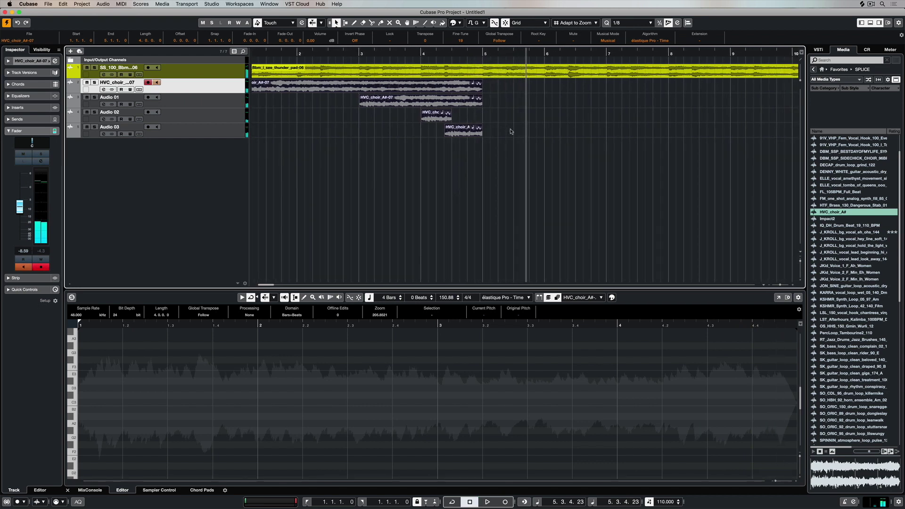
pyautogui.click(333, 142)
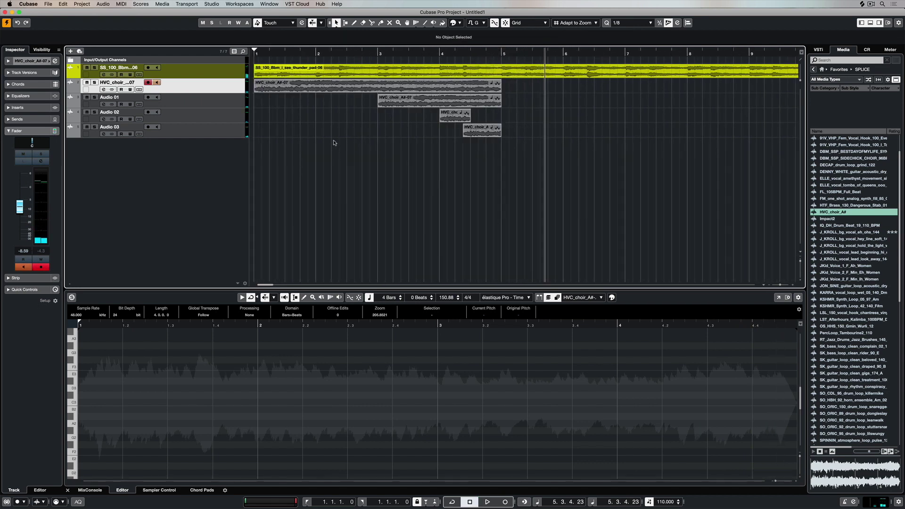
pyautogui.moveTo(504, 159); pyautogui.dragTo(369, 92)
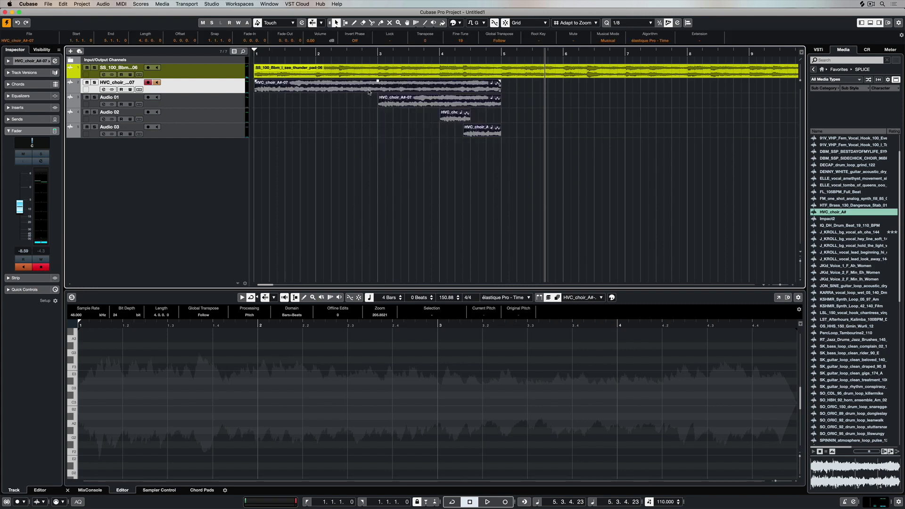
pyautogui.press('Home')
pyautogui.press('space')
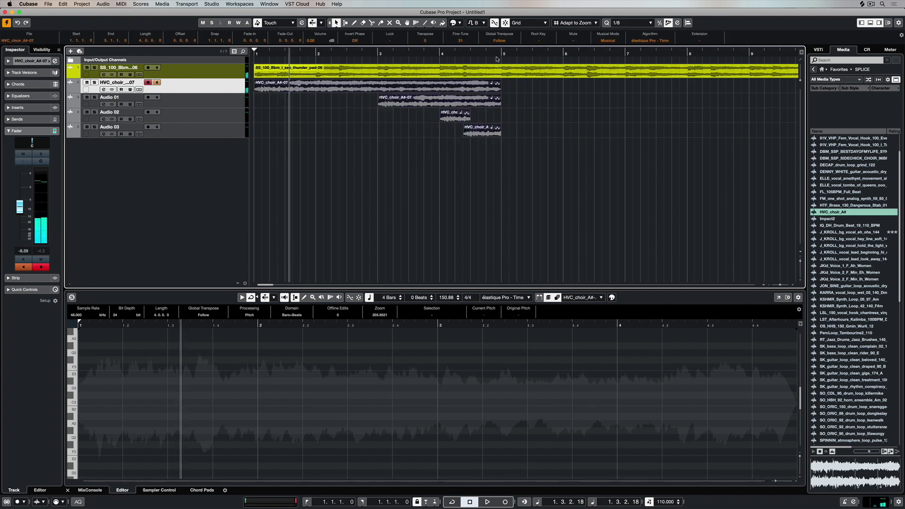
# Set both the project root key and the root key of all choir events to G, and listen.
pyautogui.click(477, 22)
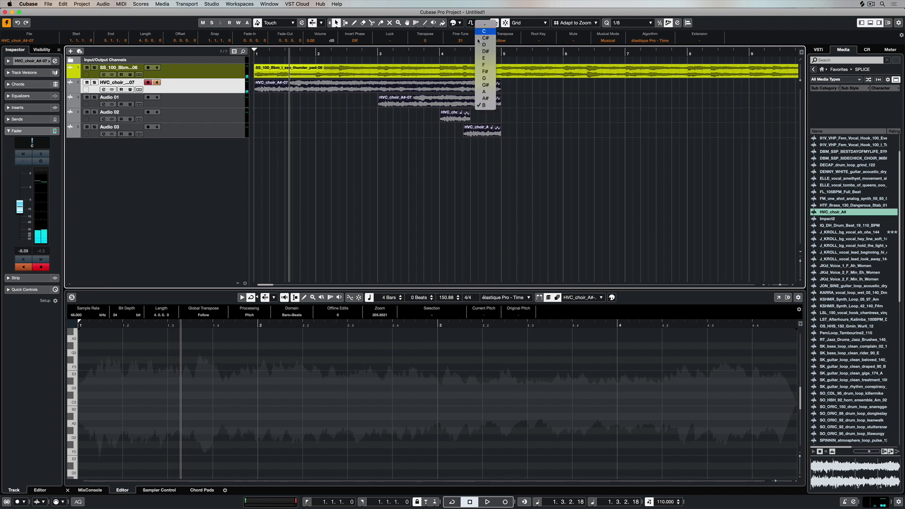
pyautogui.click(486, 79)
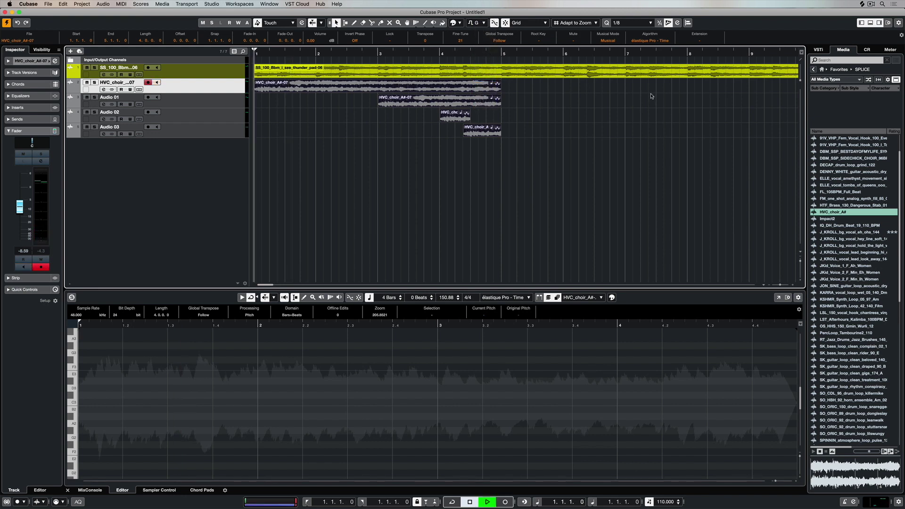
pyautogui.click(538, 40)
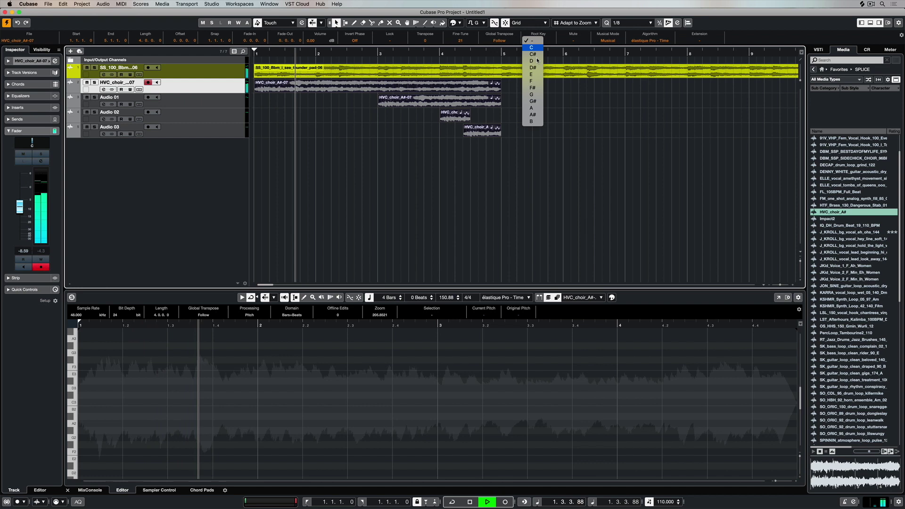
pyautogui.click(538, 96)
pyautogui.press('space')
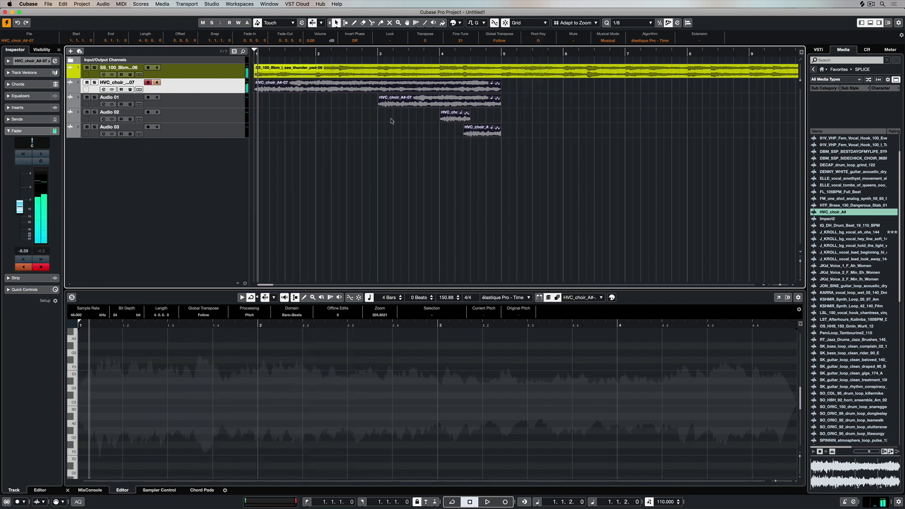
pyautogui.press('space')
# Change the project root key to E and listen to the pad and choir layers.
pyautogui.click(478, 23)
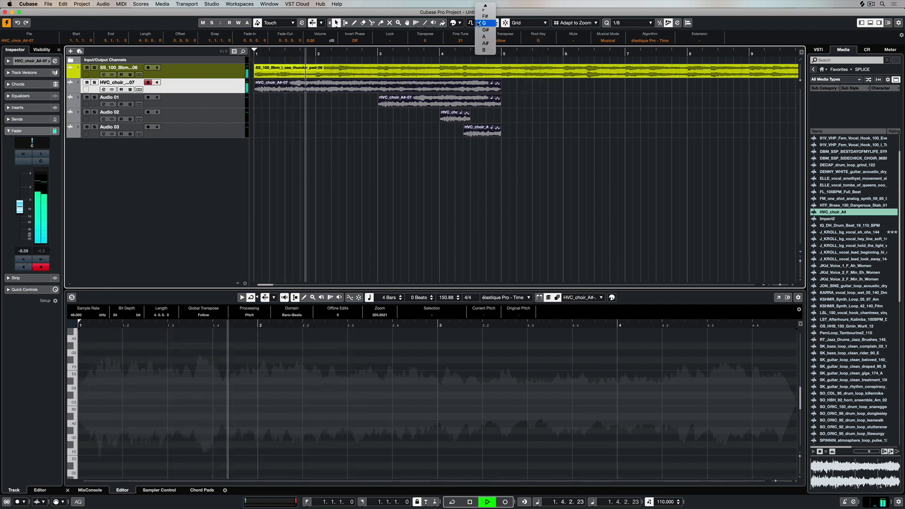
pyautogui.click(485, 41)
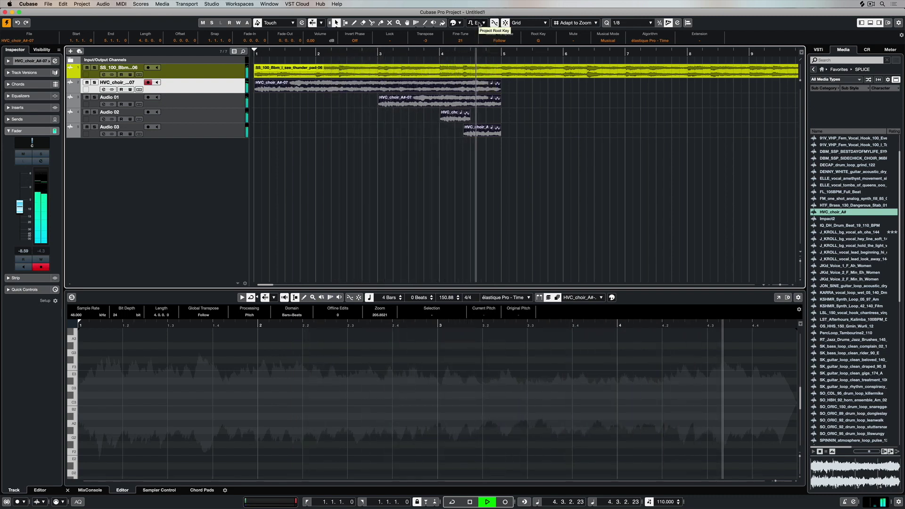
pyautogui.press('space')
# Set the algorithm of all choir events to Standard - Pads and listen to the first choir track soloed.
pyautogui.press('g')
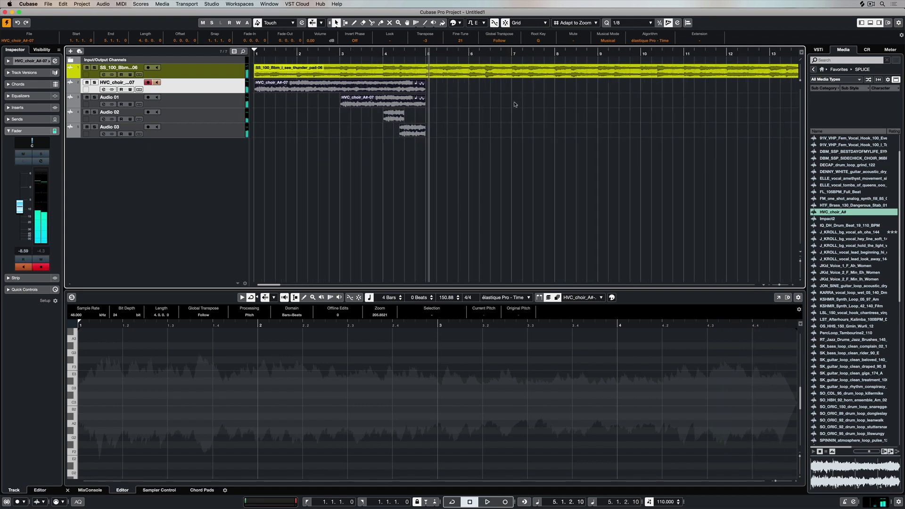
pyautogui.press('g')
pyautogui.click(484, 115)
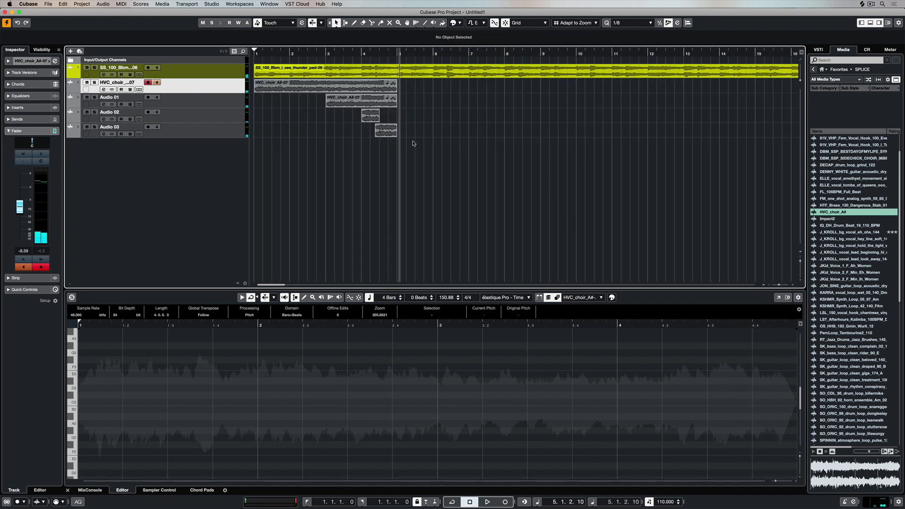
pyautogui.moveTo(416, 160); pyautogui.dragTo(321, 87)
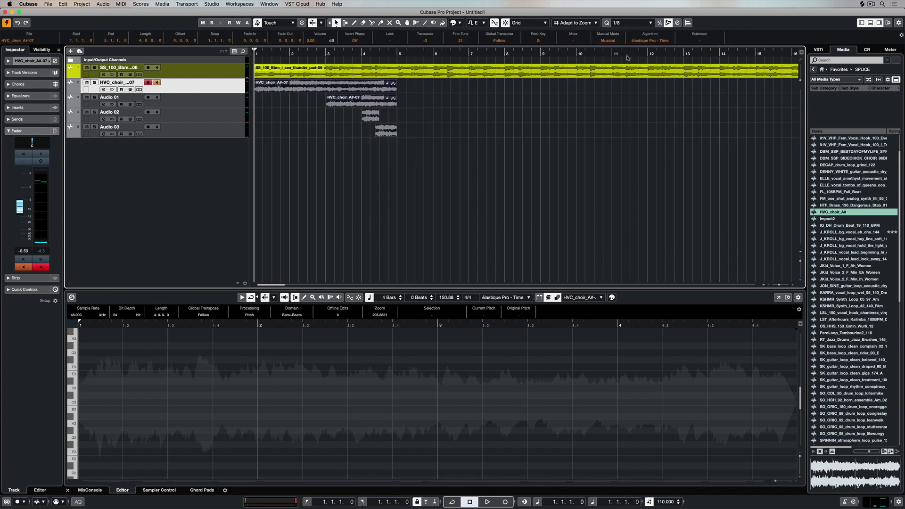
pyautogui.click(639, 42)
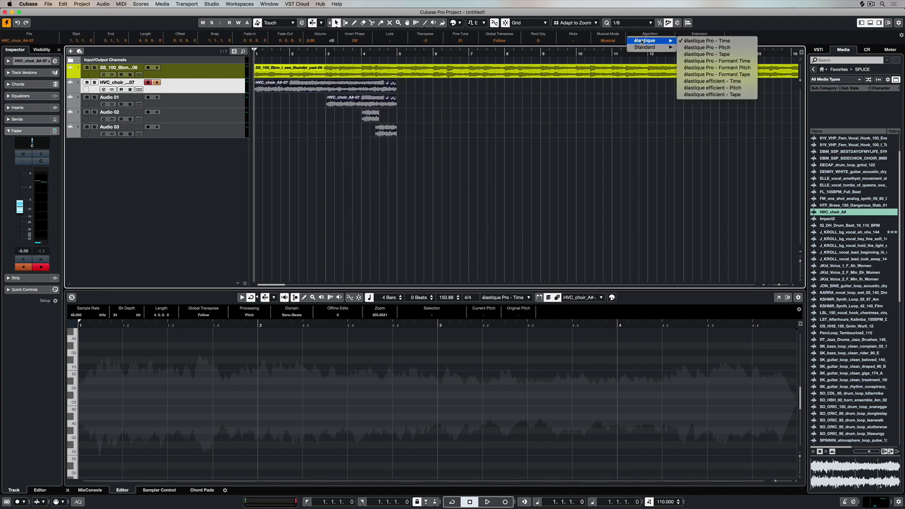
pyautogui.moveTo(639, 48)
pyautogui.click(697, 61)
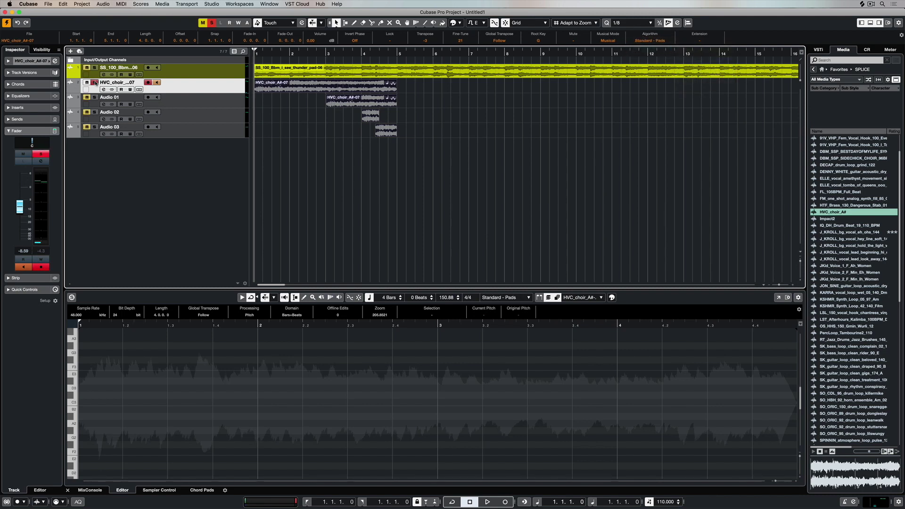
pyautogui.press('space')
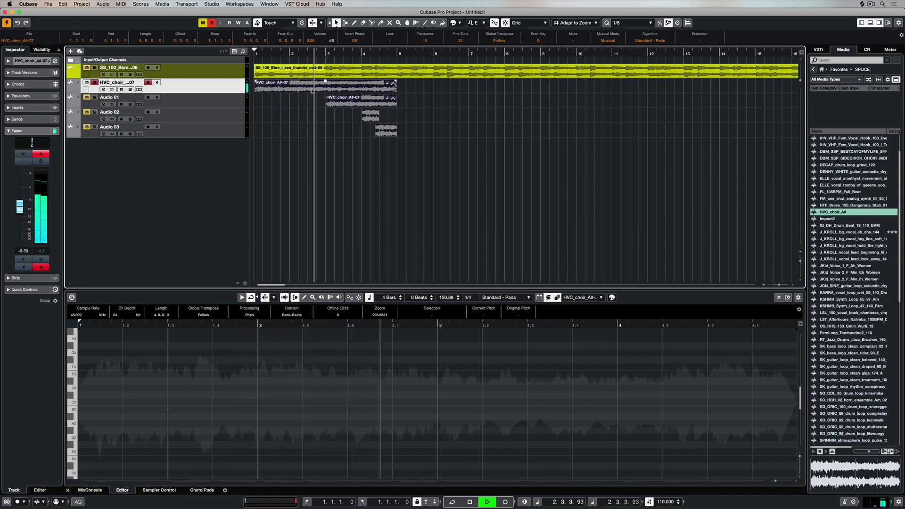
pyautogui.press('space')
# Switch the choir events' algorithm to élastique Pro - Formant Pitch and listen to the soloed choir.
pyautogui.moveTo(646, 34)
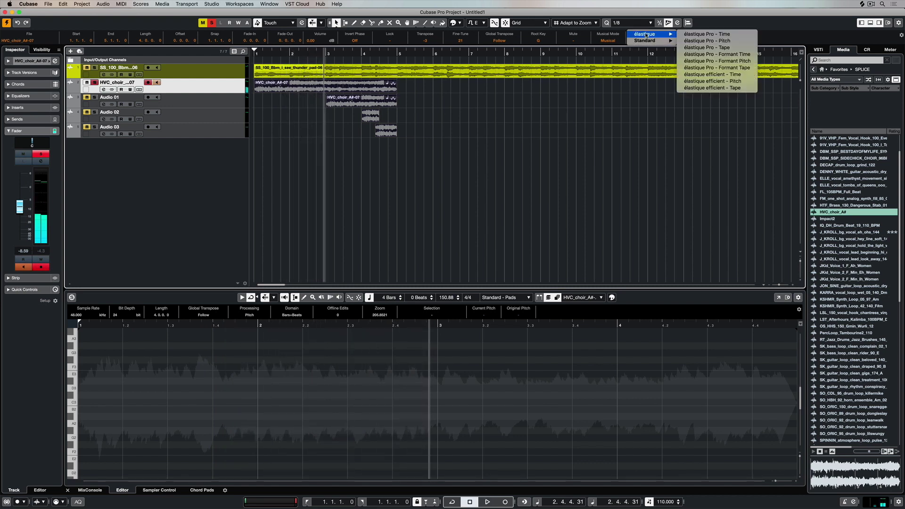
pyautogui.click(724, 62)
pyautogui.press('space')
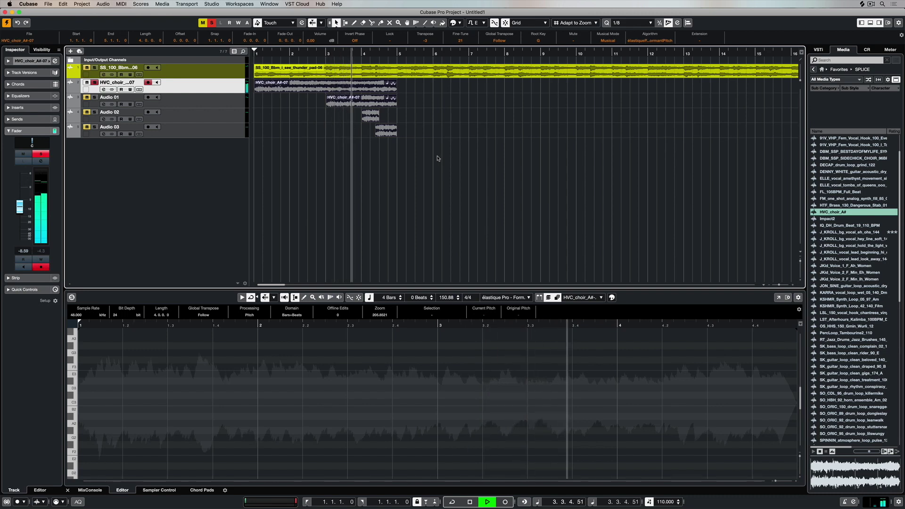
pyautogui.press('space')
# Set the algorithm of all choir events to élastique Pro - Pitch and play them from the start.
pyautogui.moveTo(433, 155); pyautogui.dragTo(361, 98)
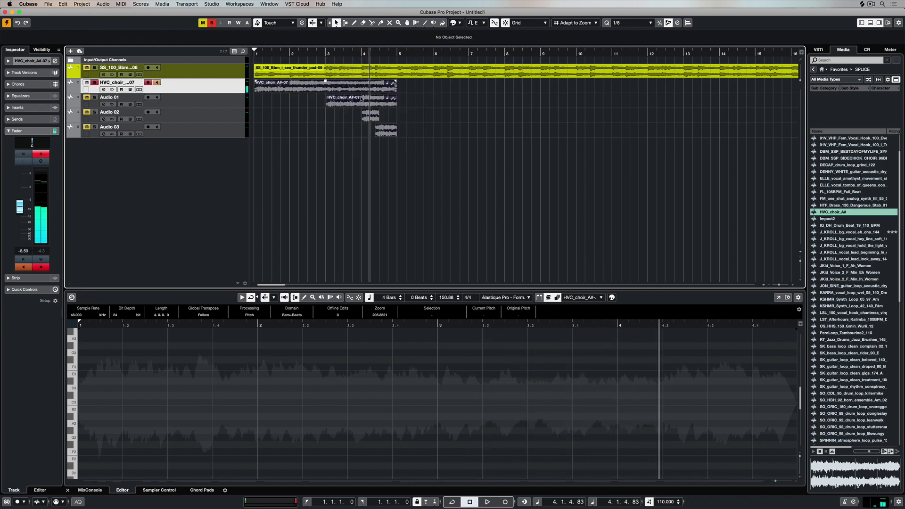
pyautogui.click(659, 41)
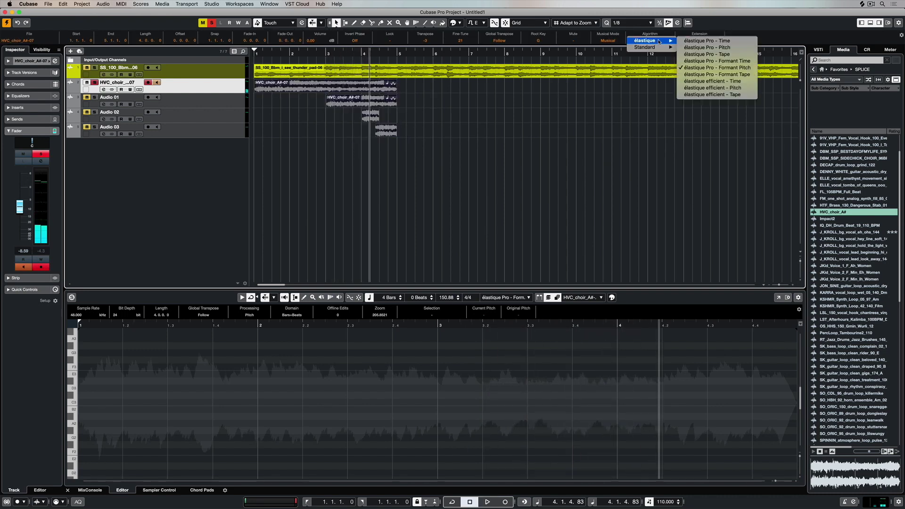
pyautogui.click(713, 48)
pyautogui.press('space')
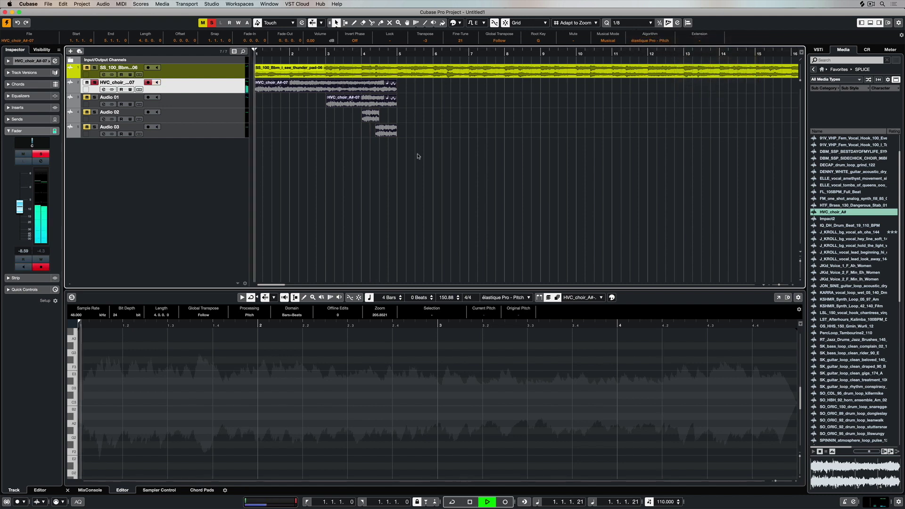
# Solo the Audio 01, Audio 02 and Audio 03 tracks as well and listen to the complete choir harmony.
pyautogui.click(95, 97)
pyautogui.click(94, 112)
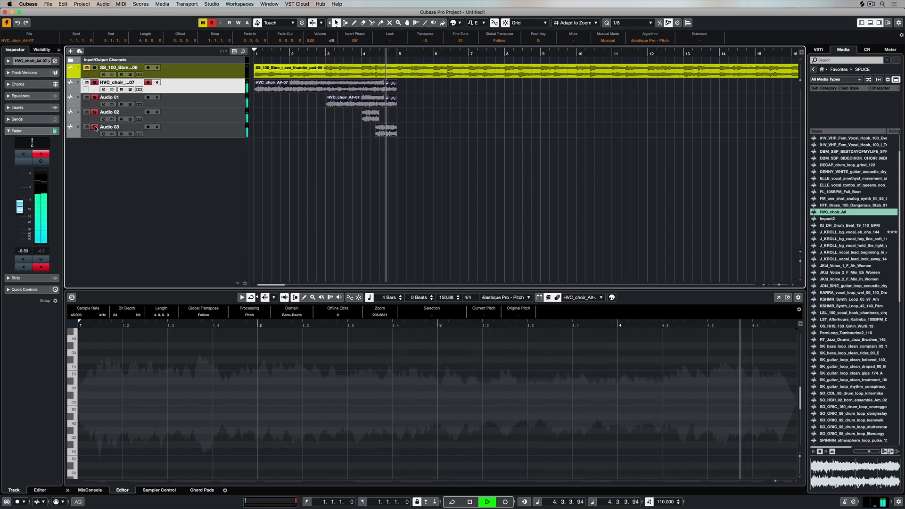
pyautogui.press('space')
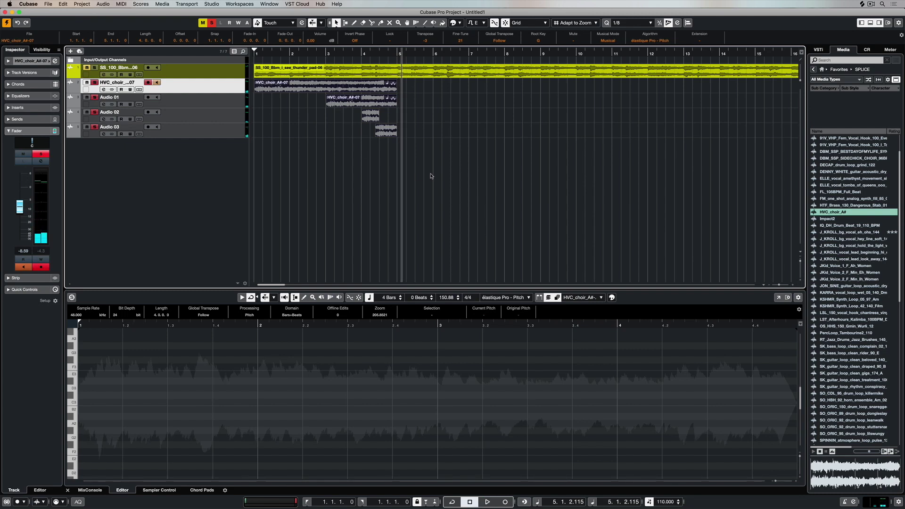
# Preview loops in the SPLICE folder, add SS_100_Bbm_i_see_thunder_plucks on a new track at bar 5, and clear all mutes and solos.
pyautogui.press('g')
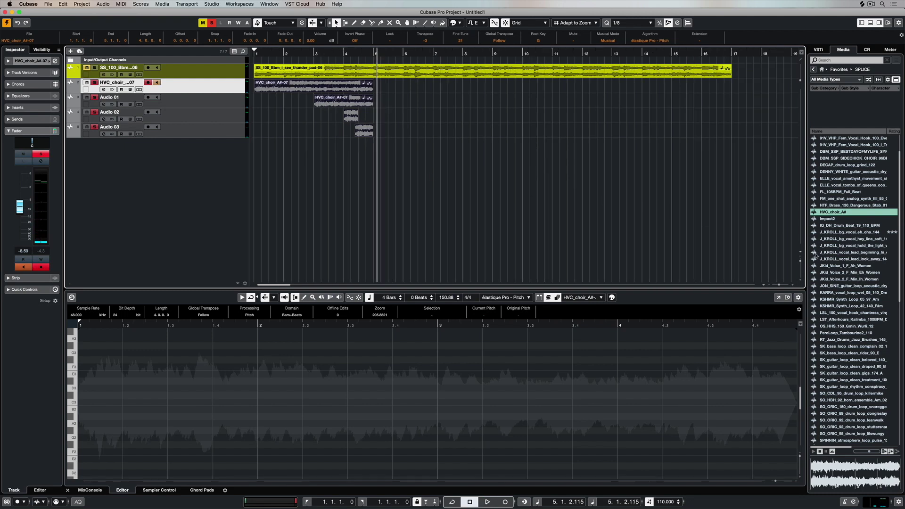
pyautogui.scroll(-6, 863, 281)
pyautogui.click(856, 292)
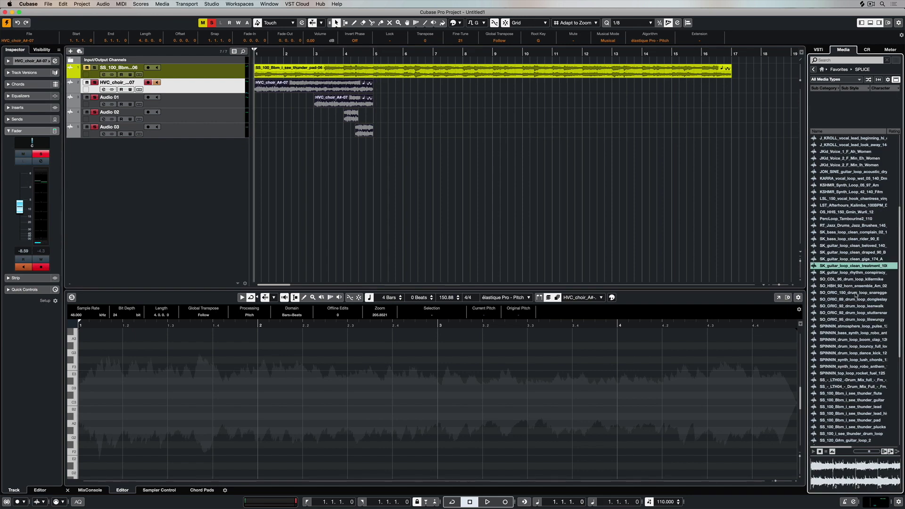
pyautogui.scroll(-9, 850, 301)
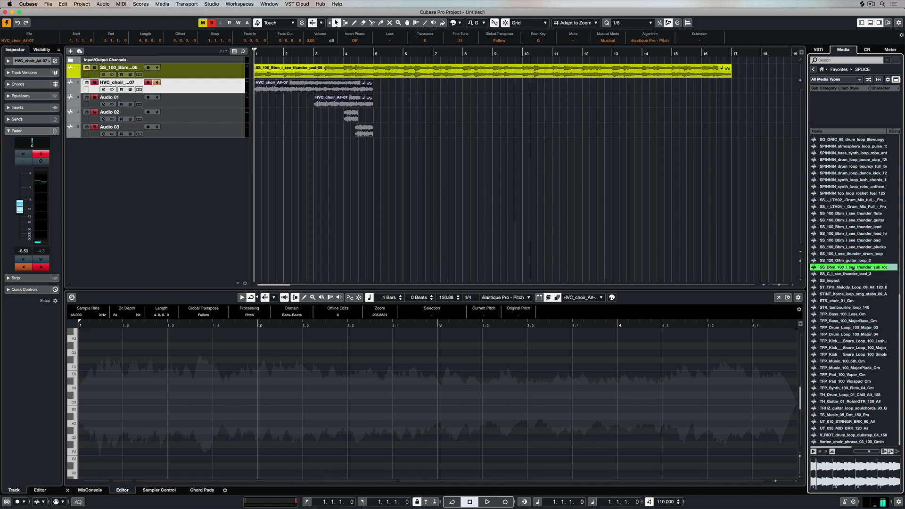
pyautogui.click(854, 248)
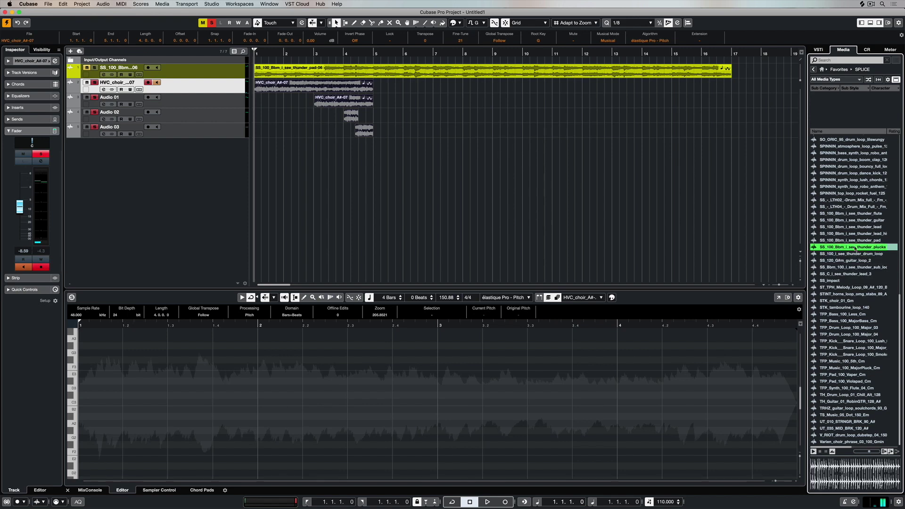
pyautogui.moveTo(854, 247); pyautogui.dragTo(377, 144)
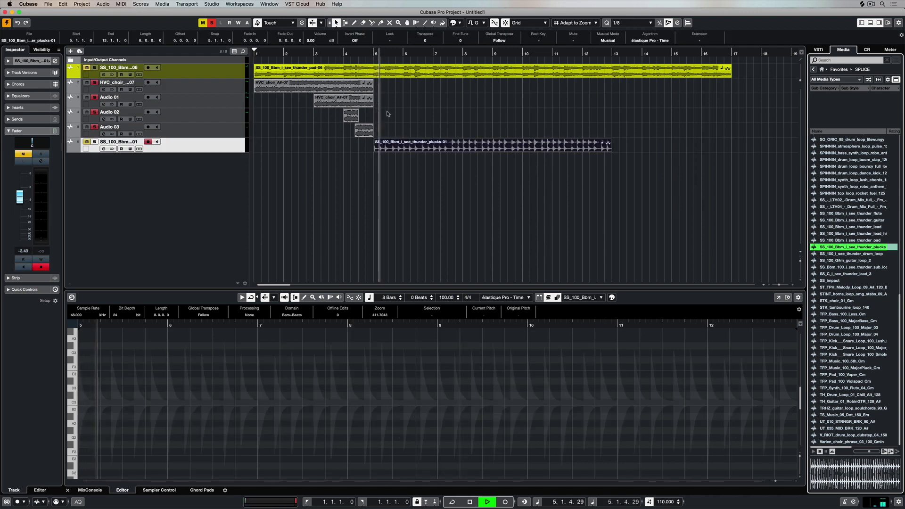
pyautogui.click(202, 22)
pyautogui.click(212, 22)
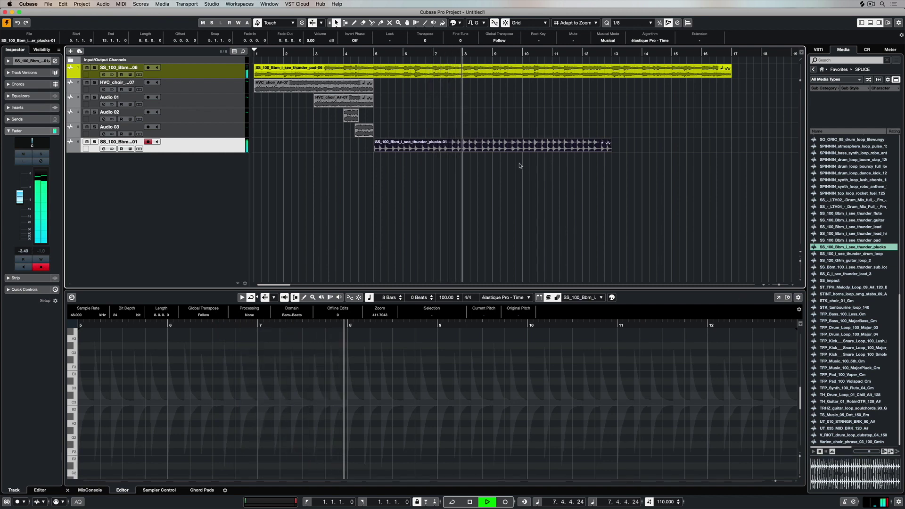
# Set the plucks event's root key to A# and play the project from just before bar 5.
pyautogui.click(538, 41)
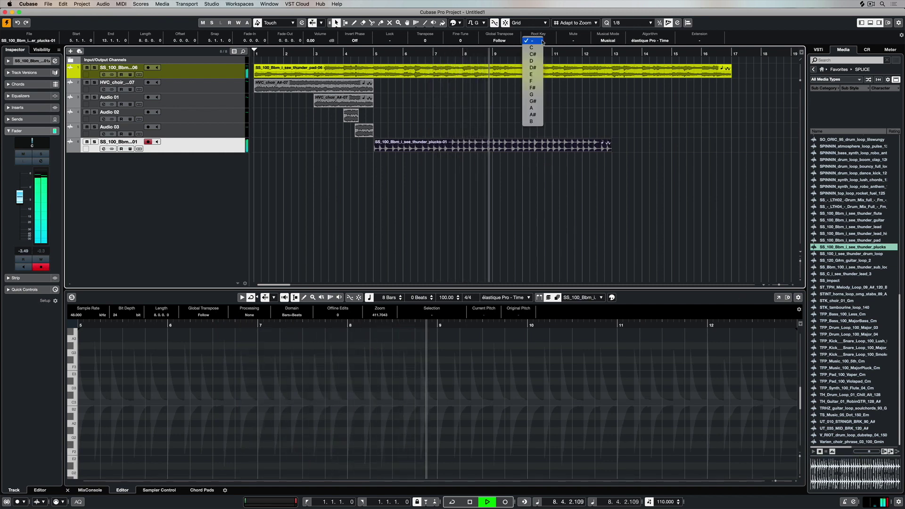
pyautogui.click(533, 114)
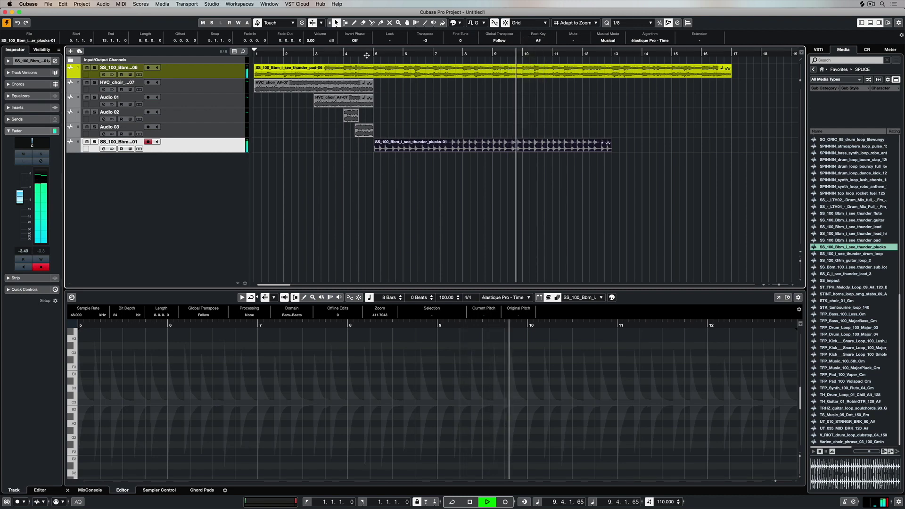
pyautogui.click(367, 51)
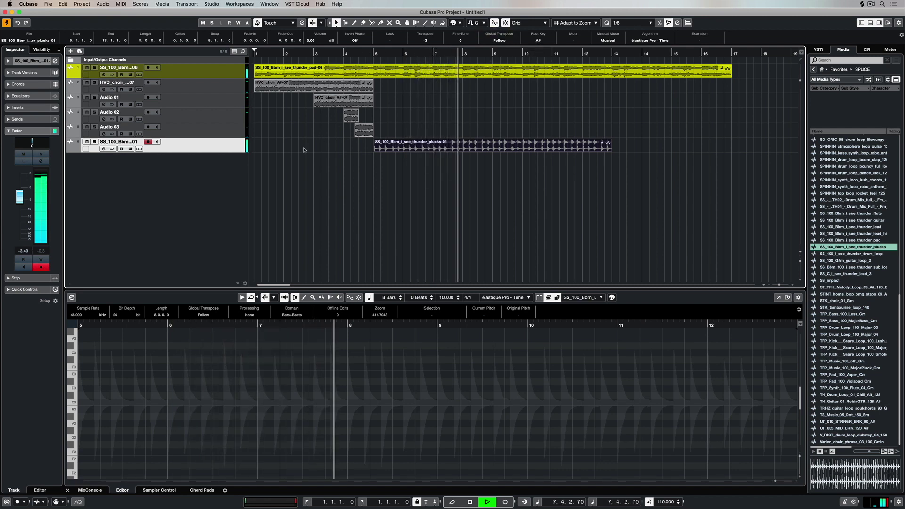
# Move the plucks track directly below the pad track and colour it yellow.
pyautogui.moveTo(197, 145); pyautogui.dragTo(219, 111)
pyautogui.moveTo(218, 87); pyautogui.dragTo(219, 87)
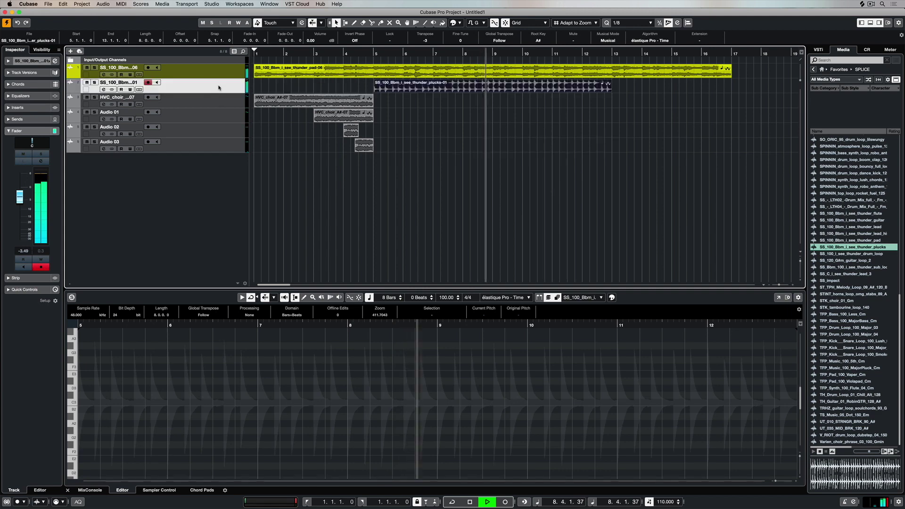
pyautogui.click(49, 62)
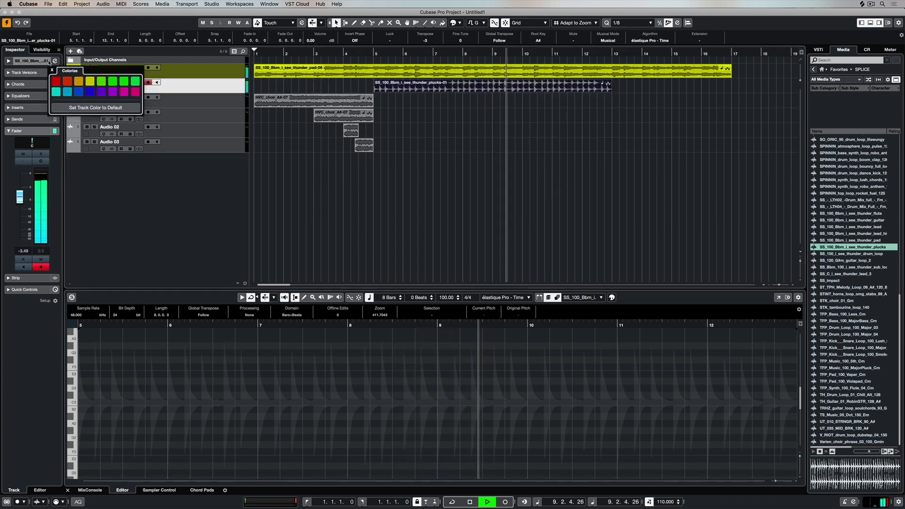
pyautogui.click(90, 81)
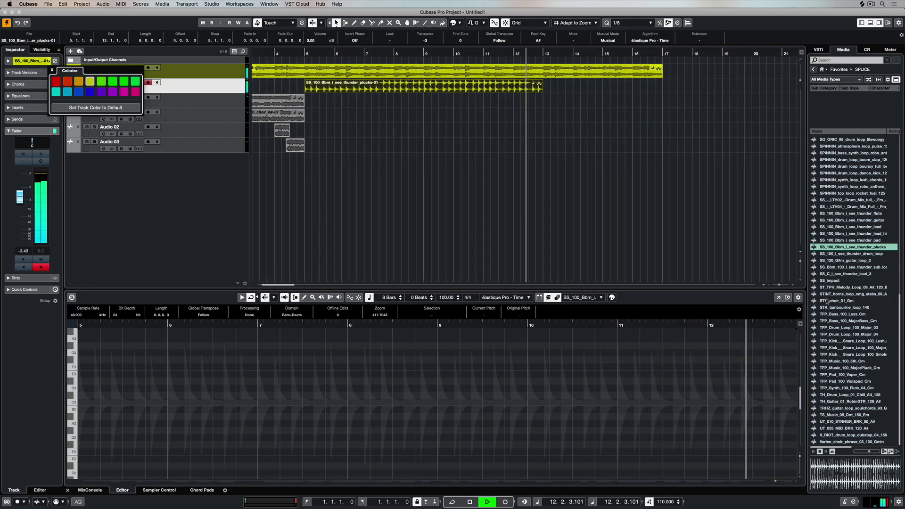
# Add SS_impact on a new track at bar 5, check its key in the media list, and listen to it in context.
pyautogui.click(832, 282)
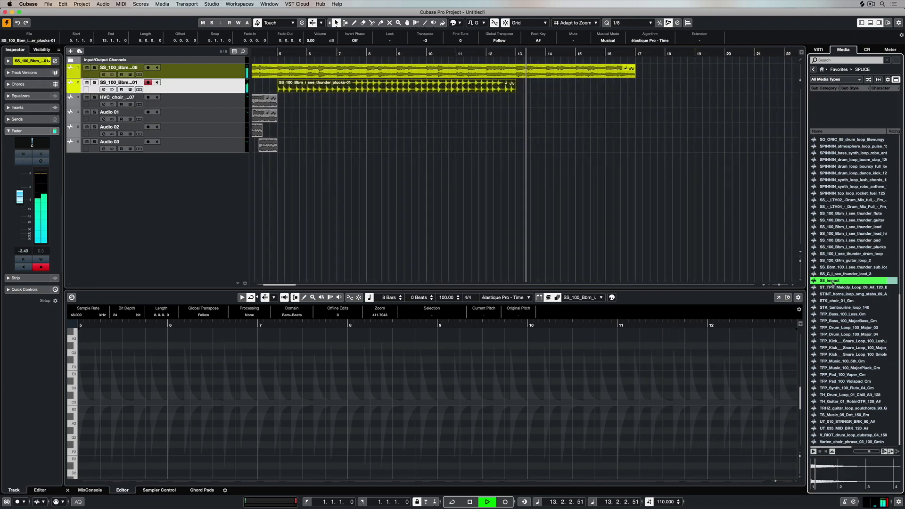
pyautogui.moveTo(833, 282); pyautogui.dragTo(274, 160)
pyautogui.press('space')
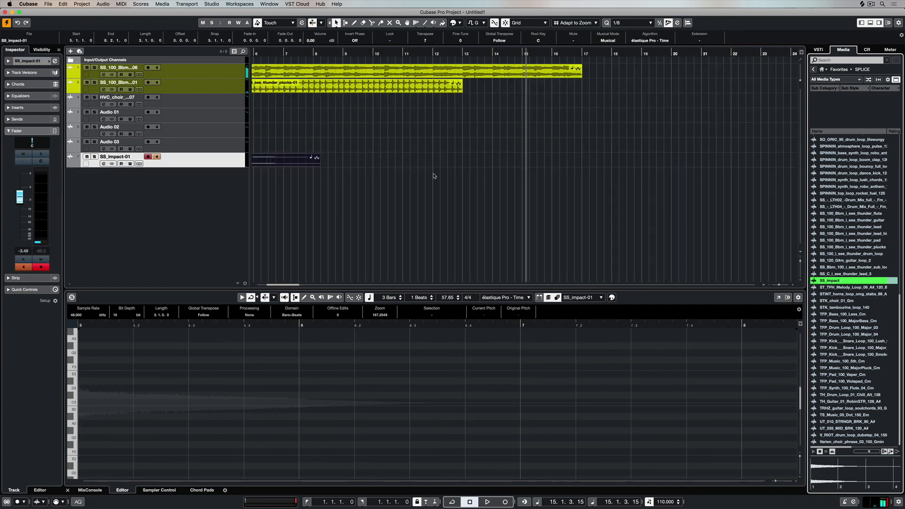
pyautogui.hscroll(-5, 348, 167)
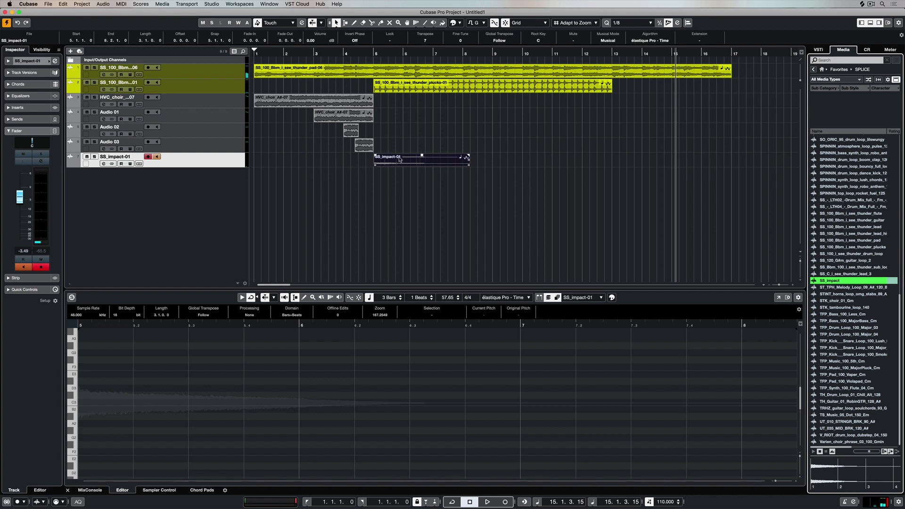
pyautogui.hscroll(10, 844, 269)
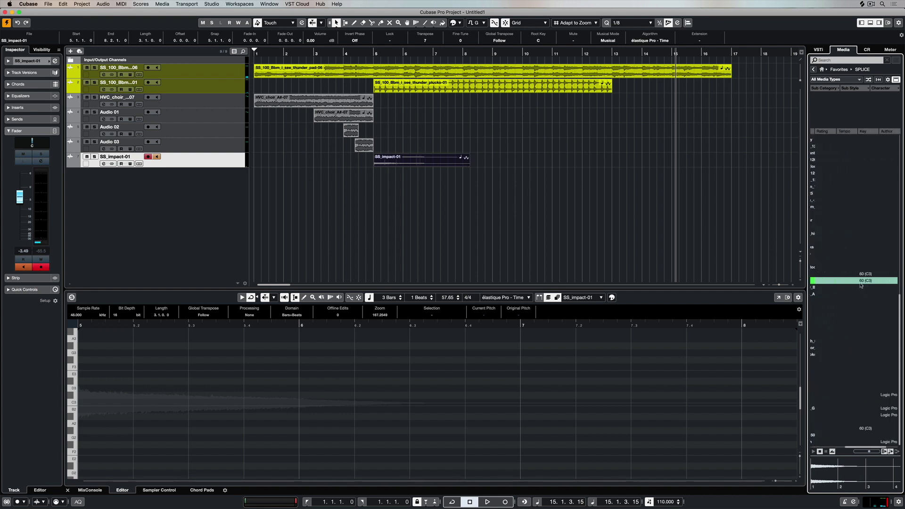
pyautogui.hscroll(-10, 860, 285)
pyautogui.press('space')
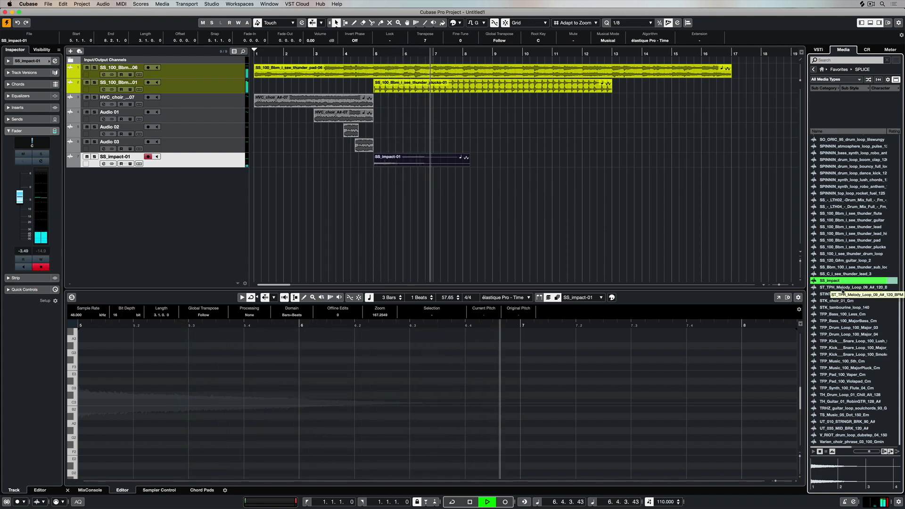
pyautogui.press('space')
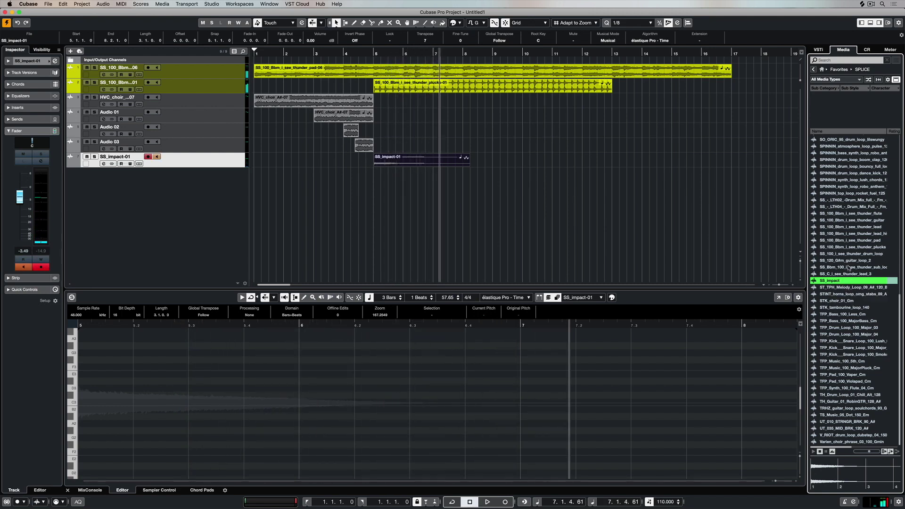
# Add the SS_Bbm_100_i_see_thunder_sub_loop on a new track at bar 5, set its root key to A#, and play from bar 4.
pyautogui.click(851, 268)
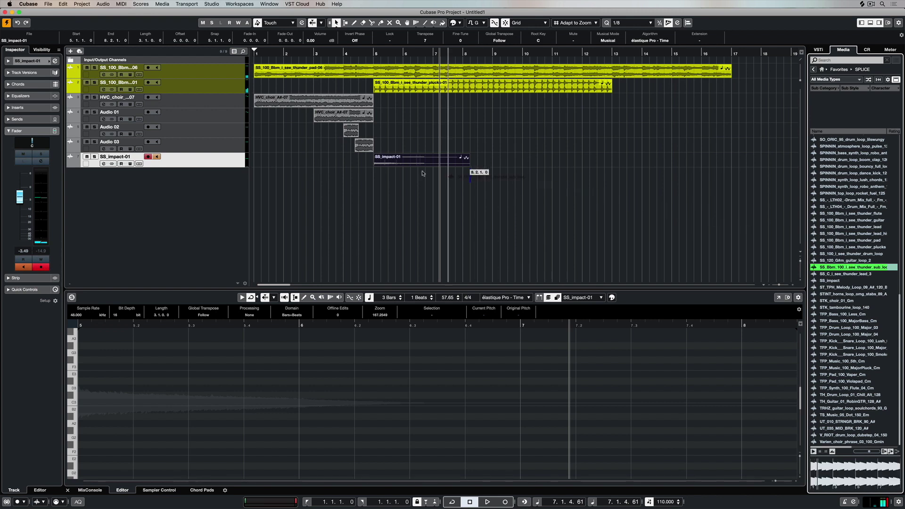
pyautogui.moveTo(377, 174); pyautogui.dragTo(377, 174)
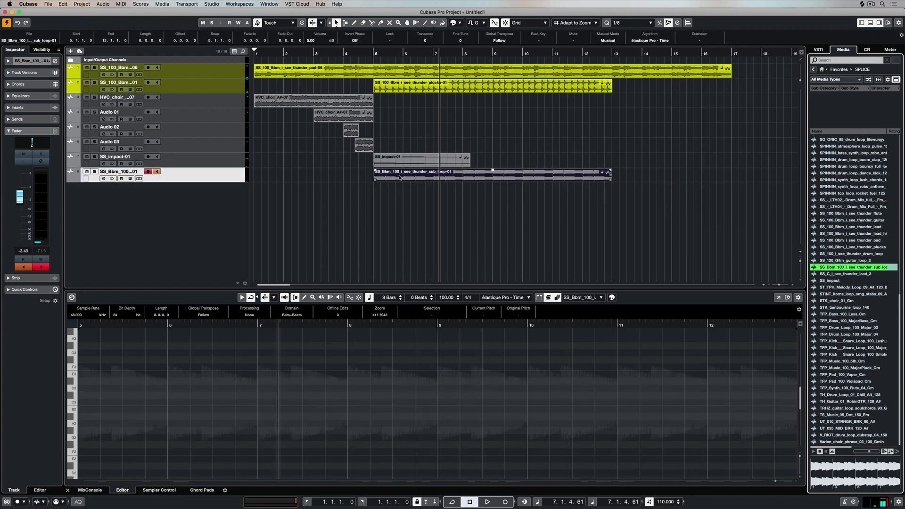
pyautogui.click(539, 41)
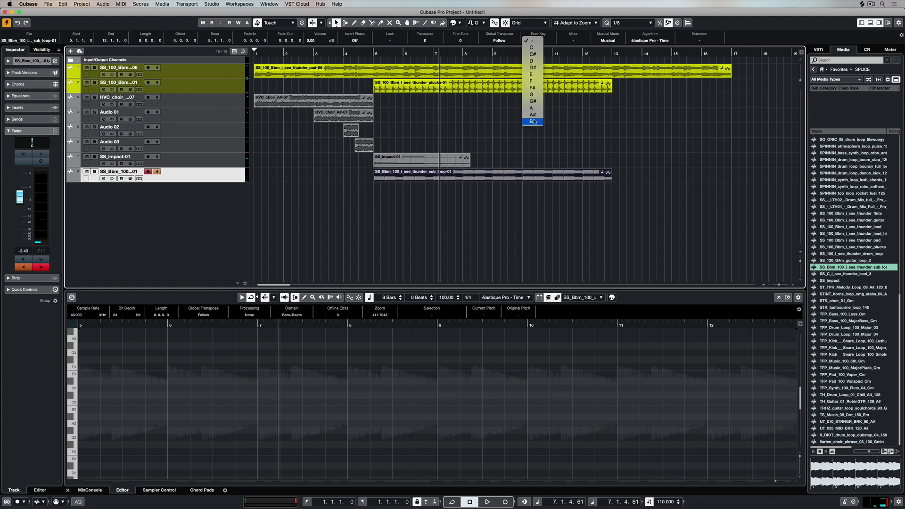
pyautogui.click(533, 115)
pyautogui.click(349, 53)
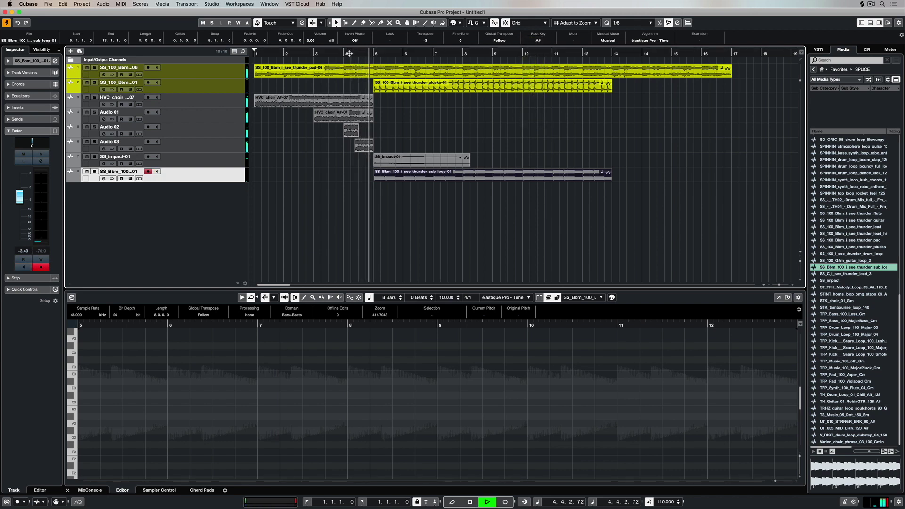
# Copy the four-bar group of choir events to bars 5 and 9, then select all choir events.
pyautogui.click(282, 99)
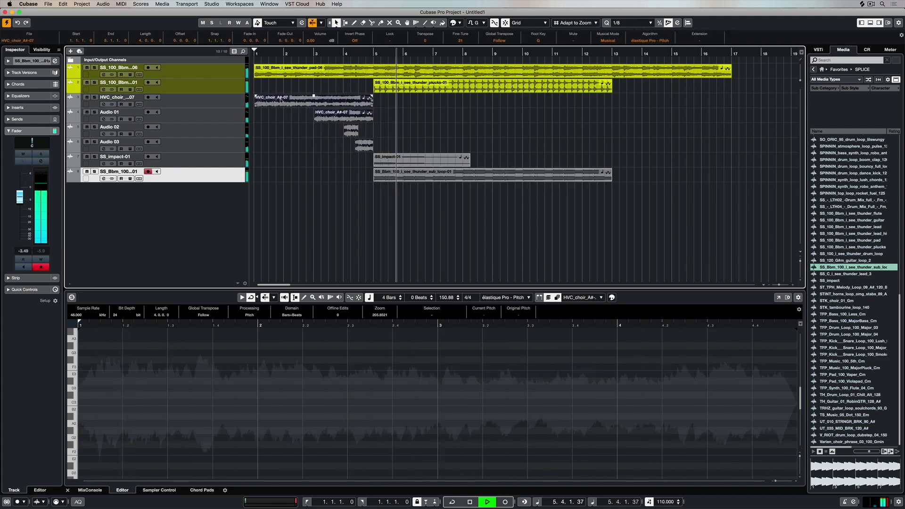
pyautogui.moveTo(288, 101); pyautogui.dragTo(528, 101)
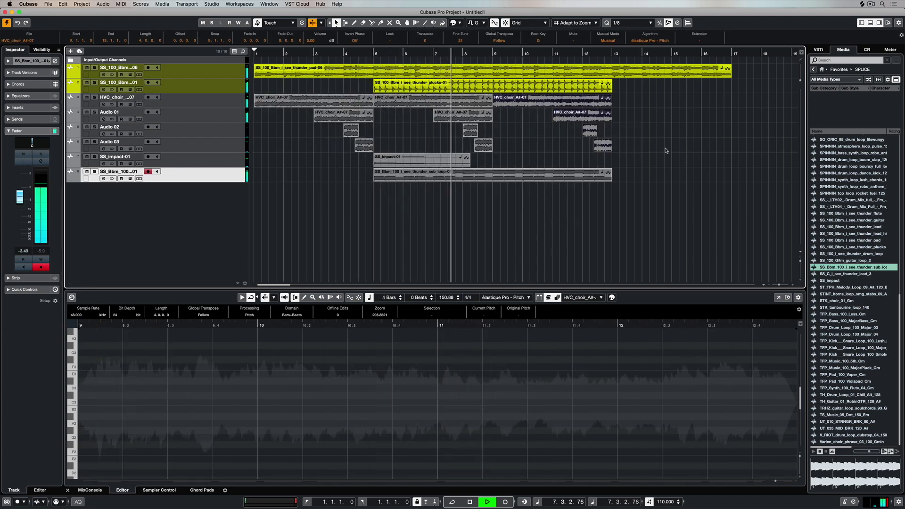
pyautogui.moveTo(658, 148); pyautogui.dragTo(304, 93)
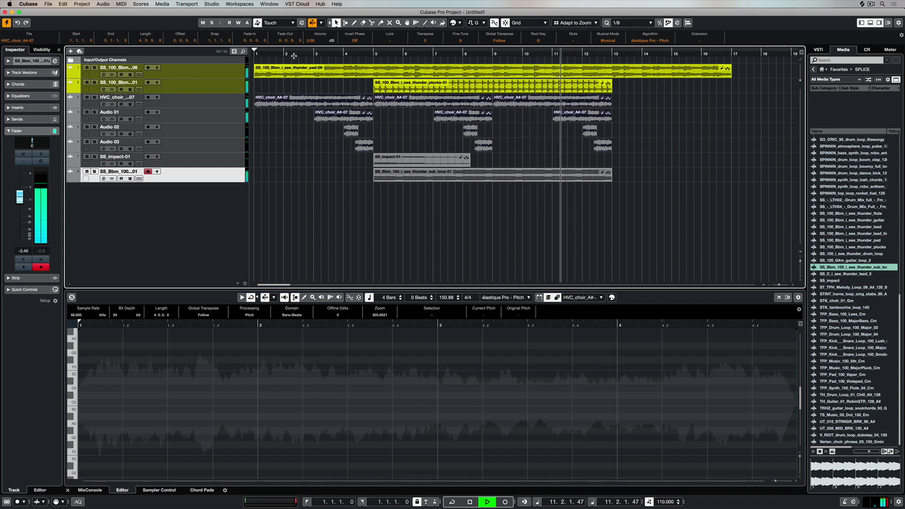
# Add SS_100_i_see_thunder_drum_loop on a new track at bar 5 and solo that track.
pyautogui.click(830, 254)
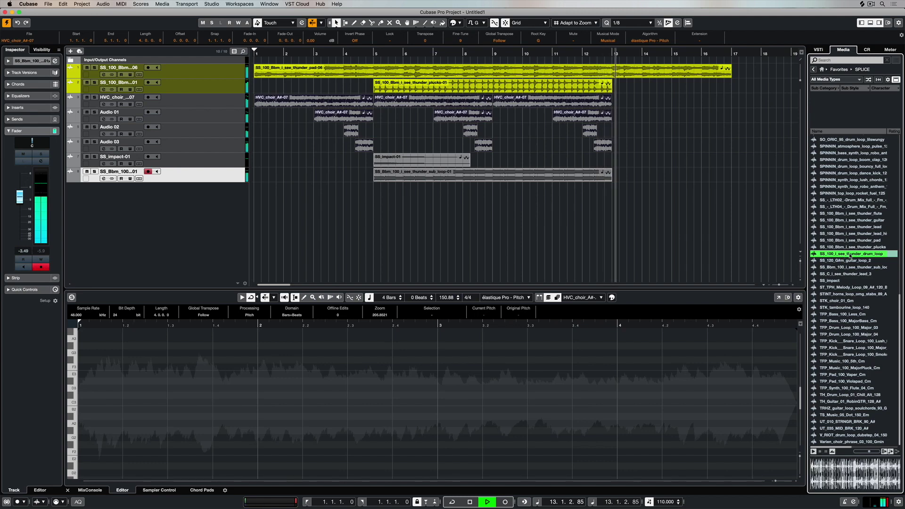
pyautogui.click(376, 190)
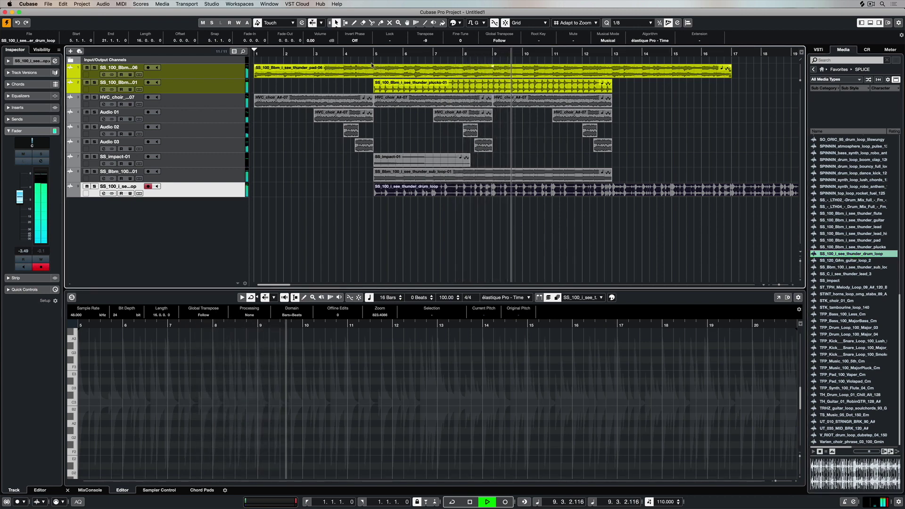
pyautogui.click(94, 187)
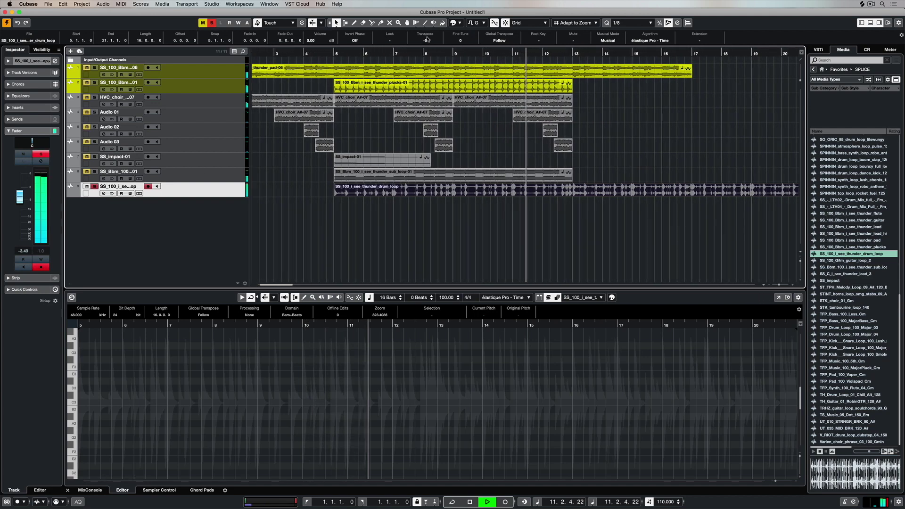
# Try out different transpose values on the soloed drum loop and replay it from bar 5.
pyautogui.scroll(7, 427, 40)
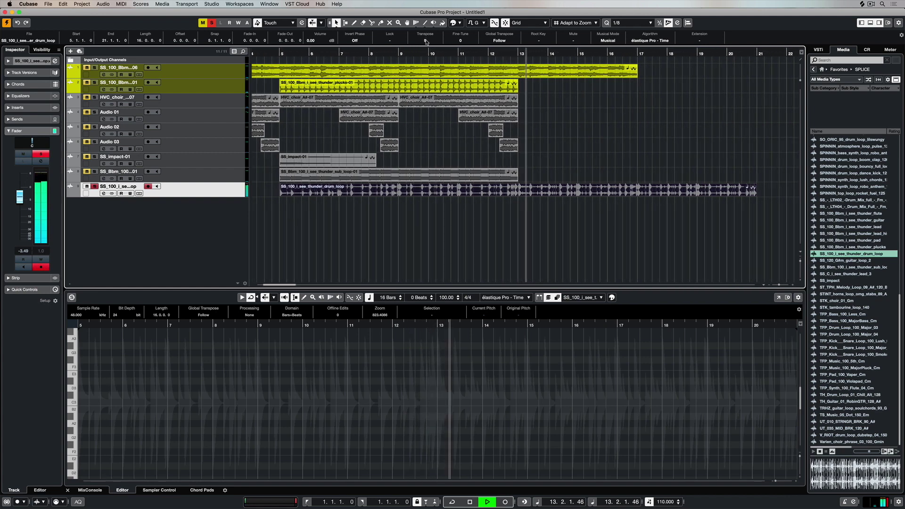
pyautogui.press('space')
pyautogui.press('space')
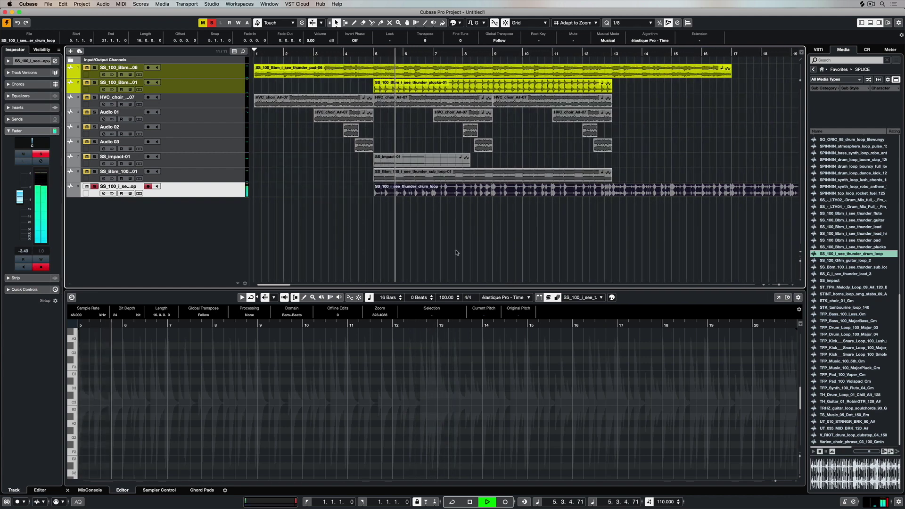
# Split the drum loop event at bar 9, unsolo its track, and play the full arrangement from just before bar 5.
pyautogui.rightClick(475, 214)
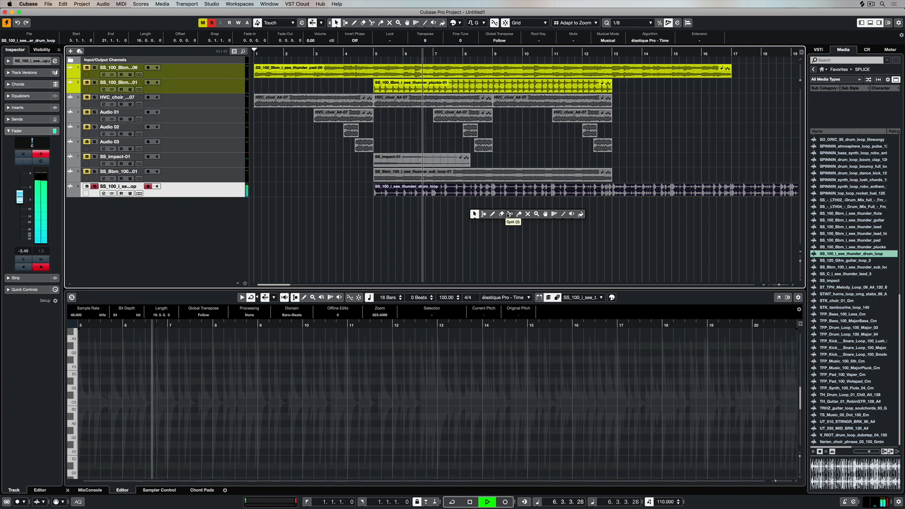
pyautogui.click(510, 214)
pyautogui.click(493, 191)
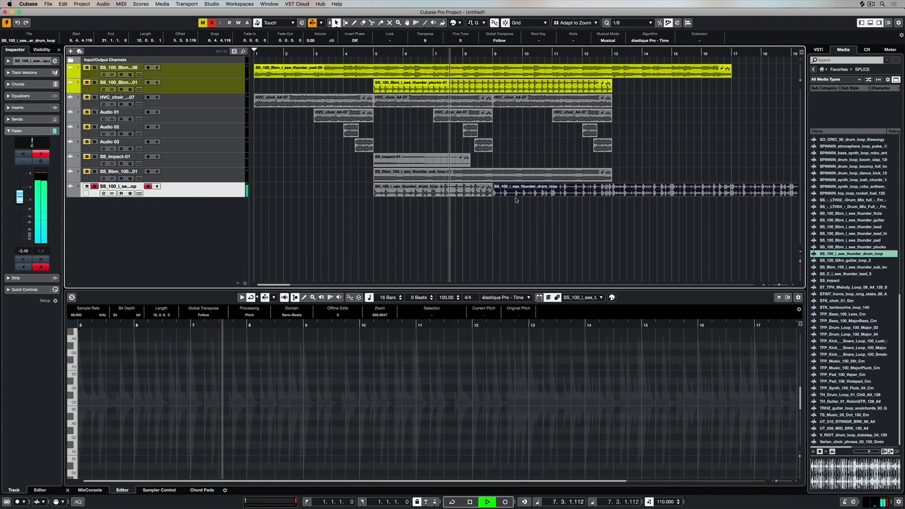
pyautogui.press('1')
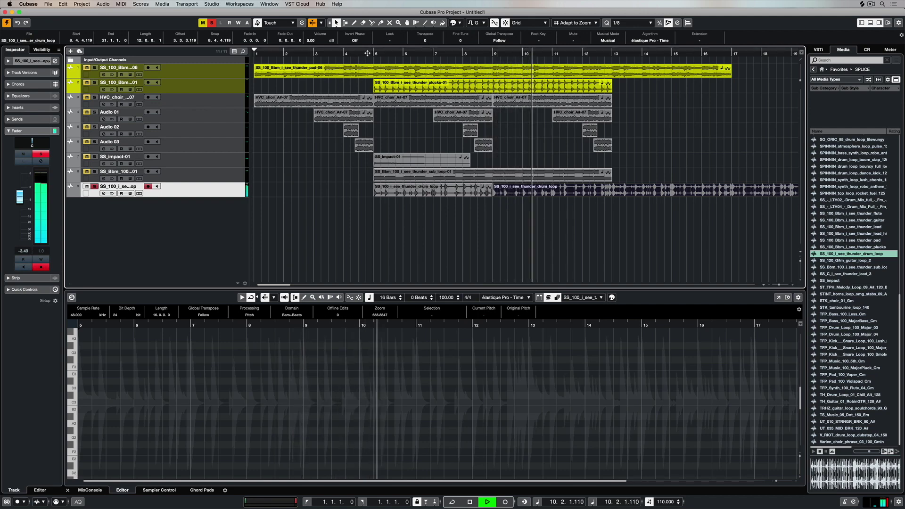
pyautogui.click(366, 54)
pyautogui.press('s')
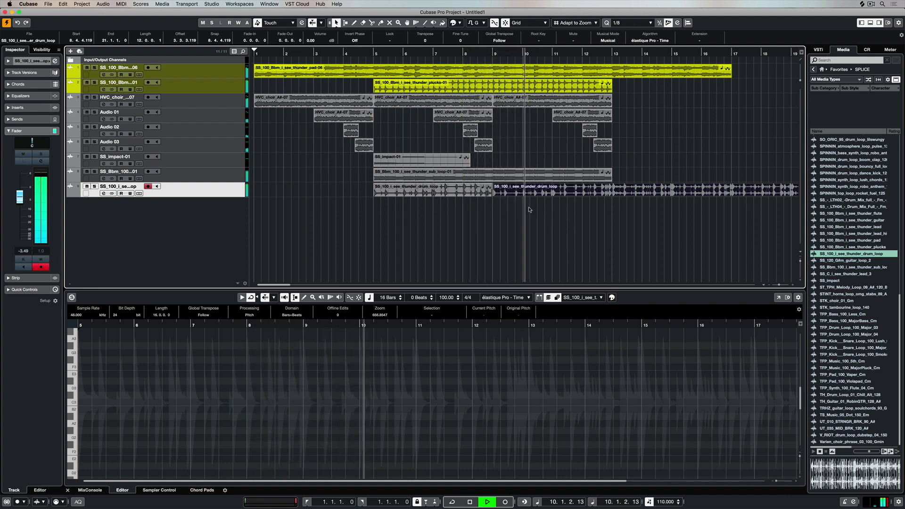
# Solo the drum loop track and set the first drum loop event's algorithm to élastique Pro - Formant Time.
pyautogui.hscroll(2, 529, 203)
pyautogui.click(450, 195)
pyautogui.press('s')
pyautogui.press('space')
pyautogui.click(650, 40)
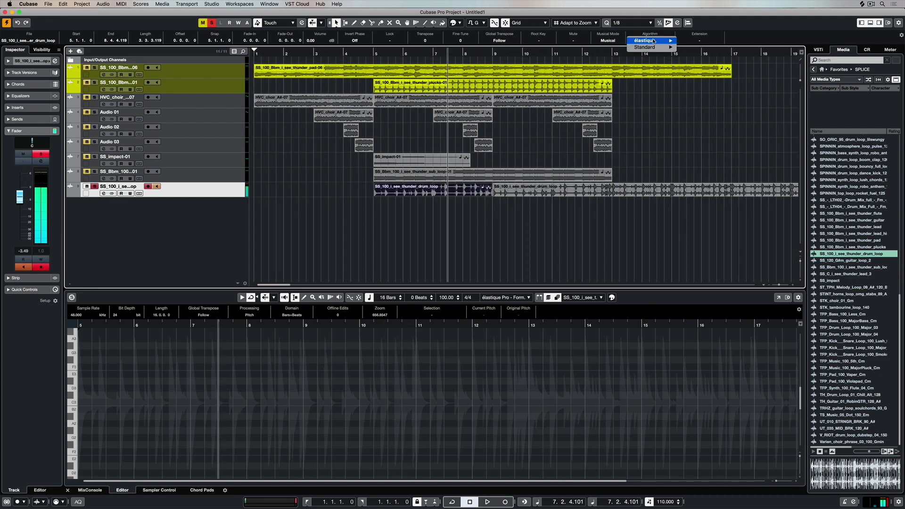
pyautogui.moveTo(657, 41)
pyautogui.click(703, 74)
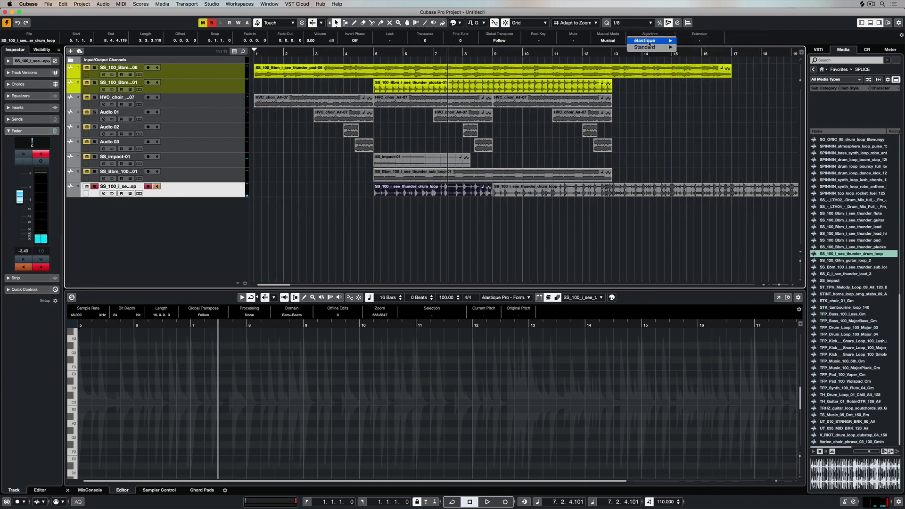
pyautogui.moveTo(651, 41)
pyautogui.click(542, 188)
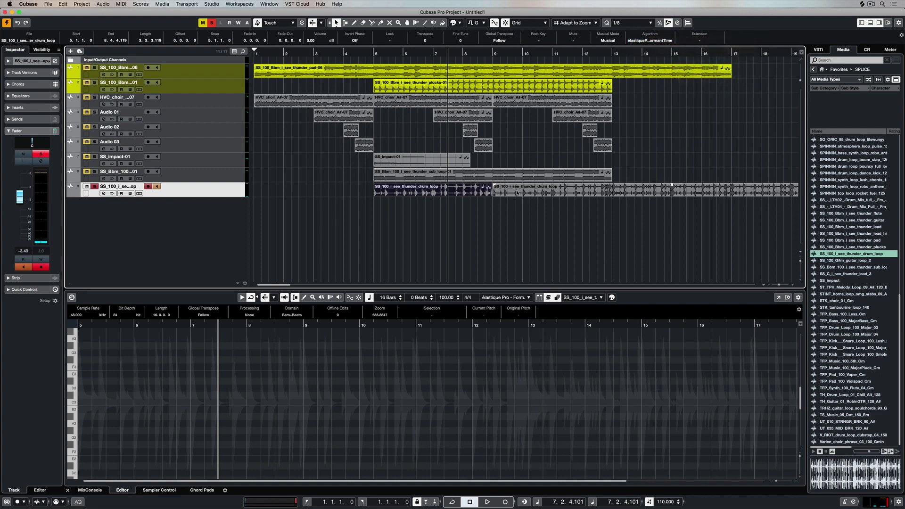
pyautogui.click(518, 194)
# Play all tracks from bar 5 with the drum loop unsoloed and raise the first drum event's transpose up to 10 semitones.
pyautogui.click(443, 192)
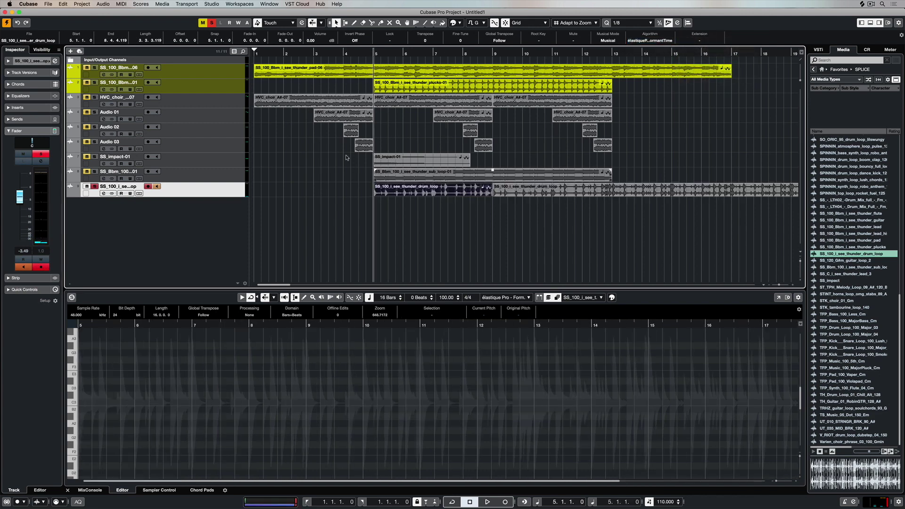
pyautogui.press('space')
pyautogui.click(94, 187)
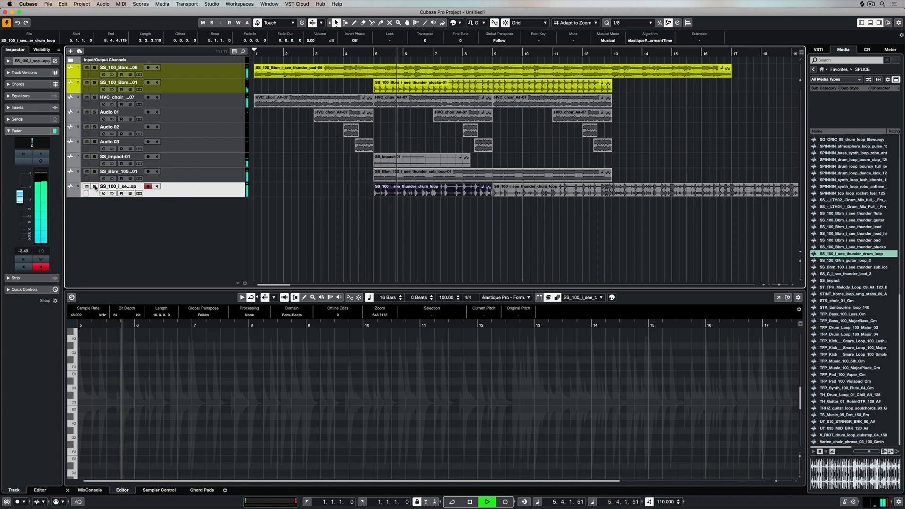
pyautogui.scroll(10, 426, 38)
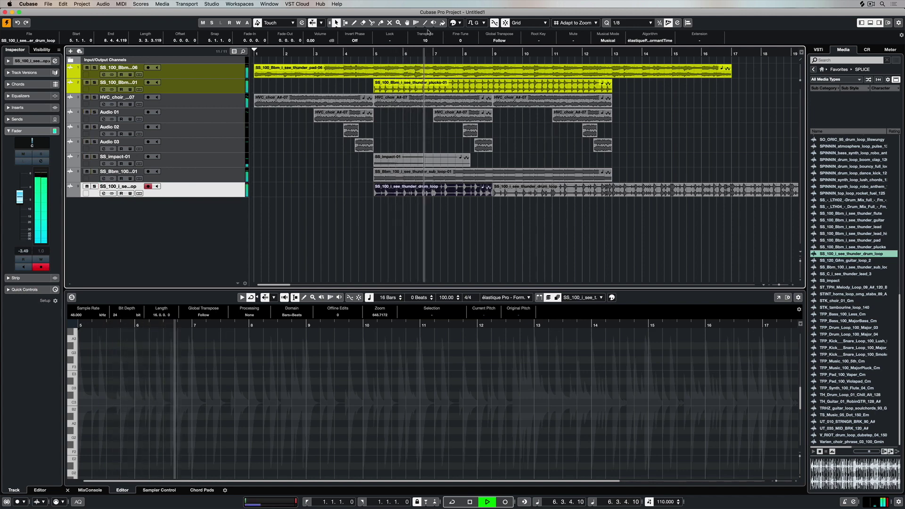
pyautogui.scroll(-1, 425, 38)
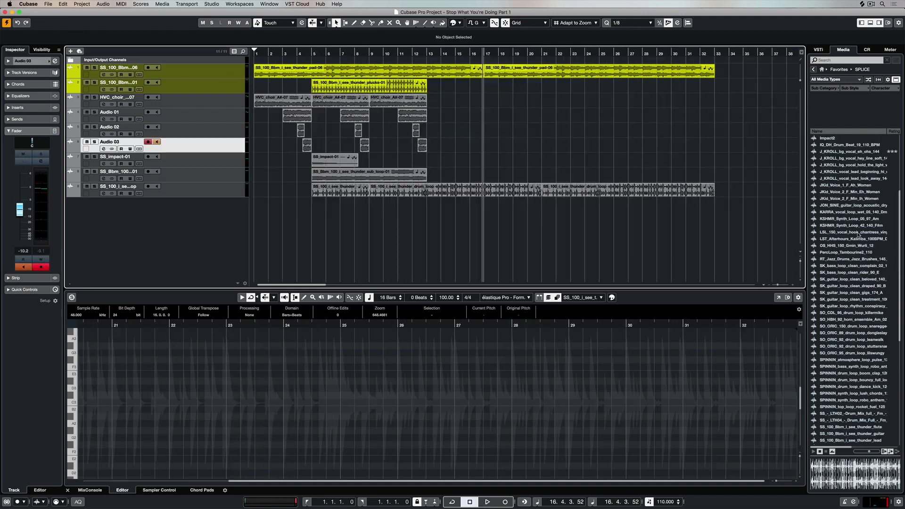
# Audition vocal loops in the SPLICE folder and place the ELLE_vocal_amethyst_movement_single_01 loop on a new track at bar 1.
pyautogui.click(858, 233)
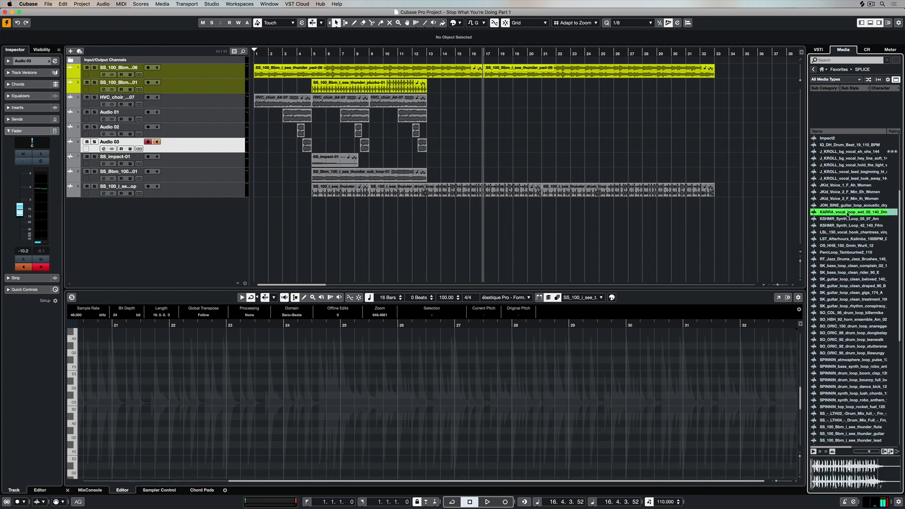
pyautogui.scroll(3, 844, 213)
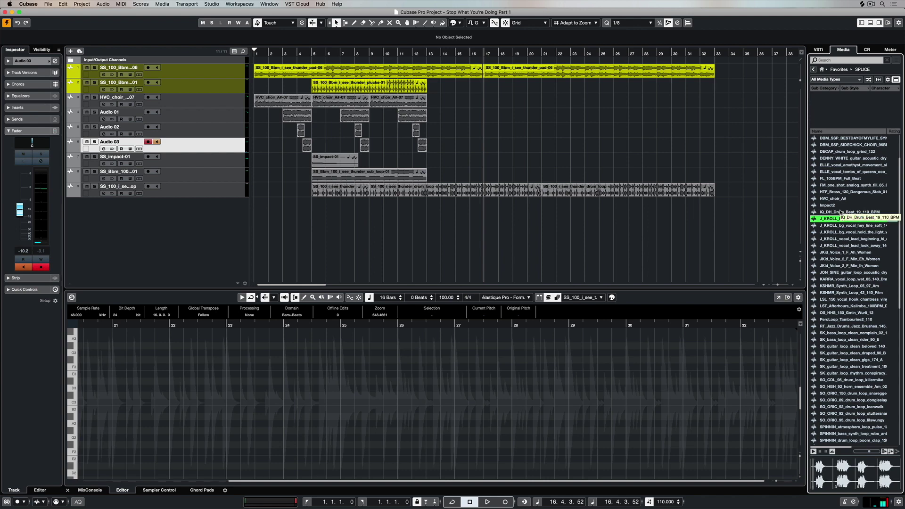
pyautogui.scroll(2, 840, 206)
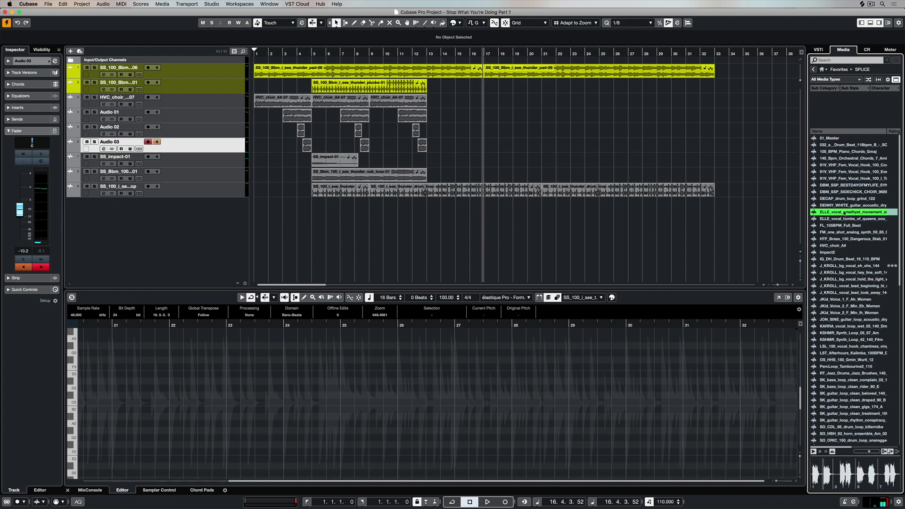
pyautogui.press('Home')
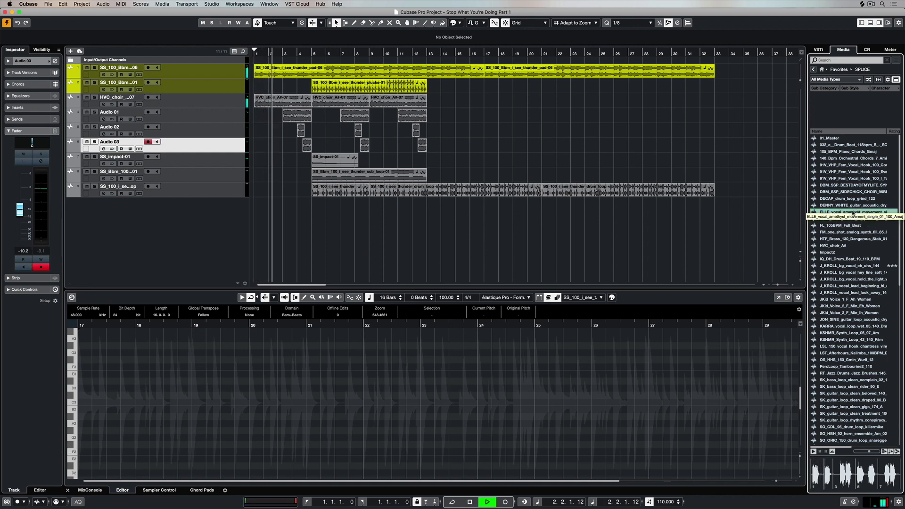
pyautogui.click(853, 213)
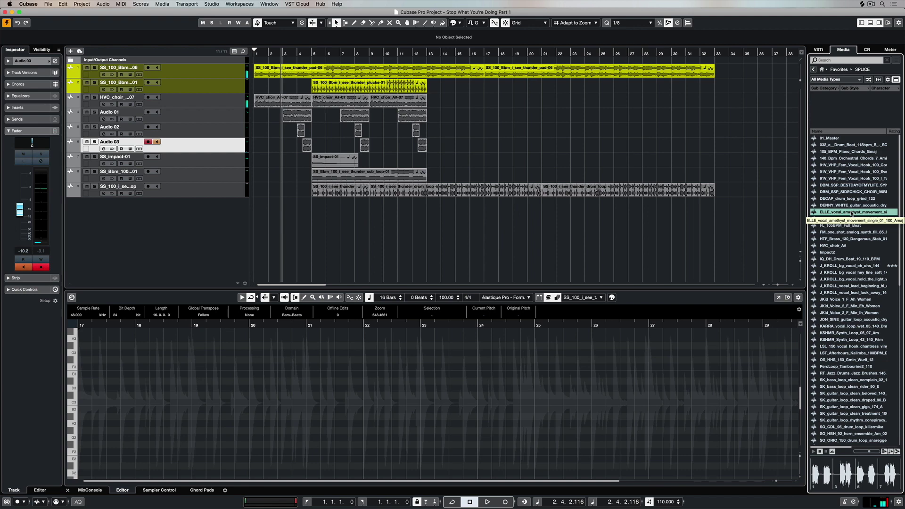
pyautogui.moveTo(259, 206); pyautogui.dragTo(259, 205)
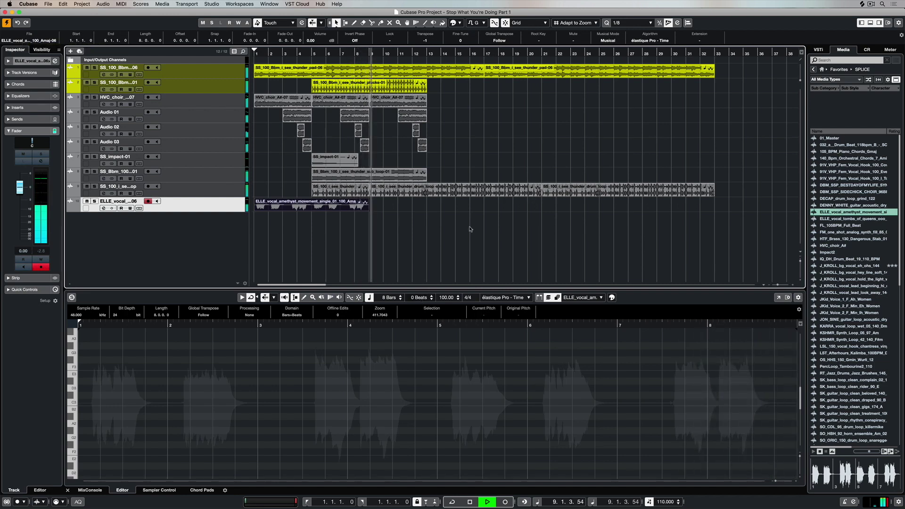
# Set the root key of the ELLE vocal event to A and play the arrangement from the start.
pyautogui.click(539, 41)
pyautogui.click(488, 85)
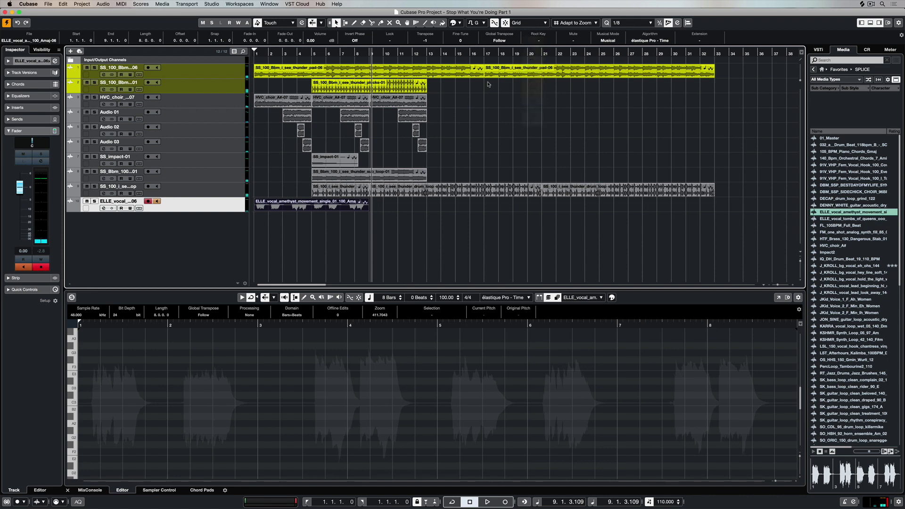
pyautogui.press('space')
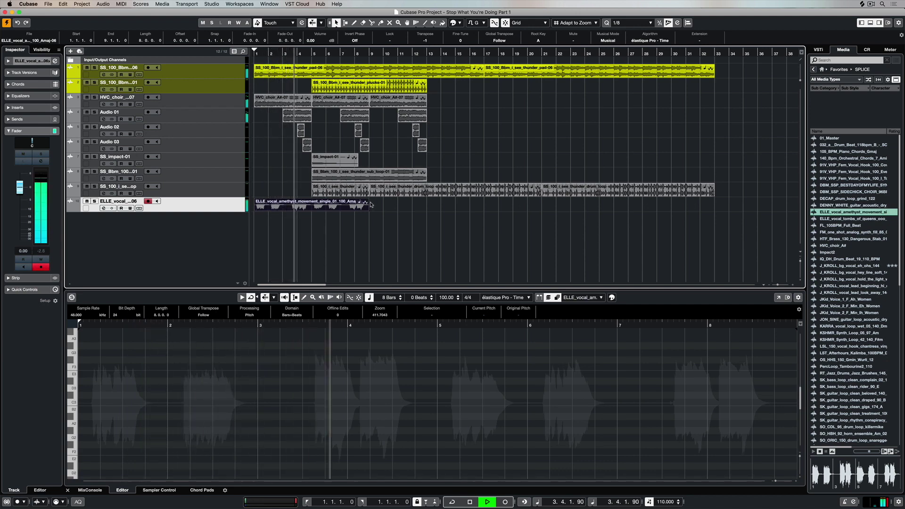
# Remove the ranges from bar 3.2 to 5 and from bar 7.2 to 9 from the ELLE vocal event.
pyautogui.press('h')
pyautogui.press('h')
pyautogui.press('h')
pyautogui.press('h')
pyautogui.rightClick(322, 226)
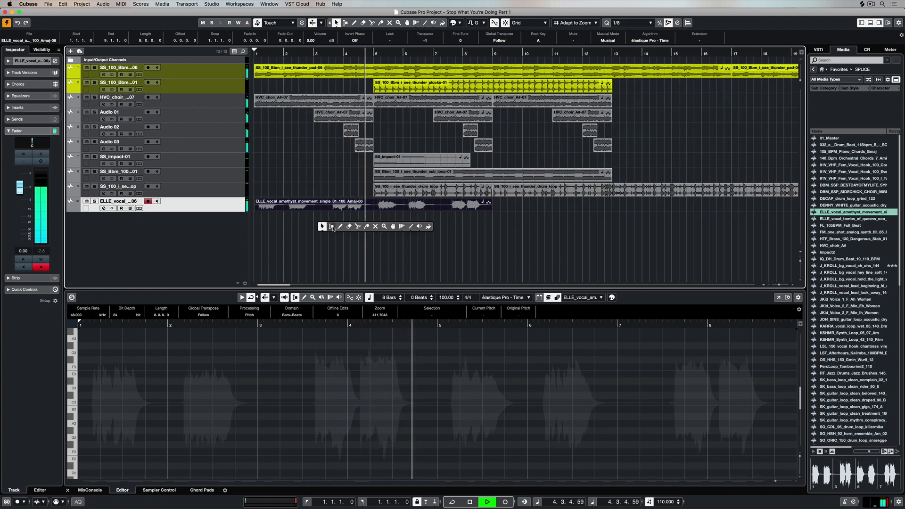
pyautogui.click(332, 227)
pyautogui.moveTo(321, 204); pyautogui.dragTo(496, 204)
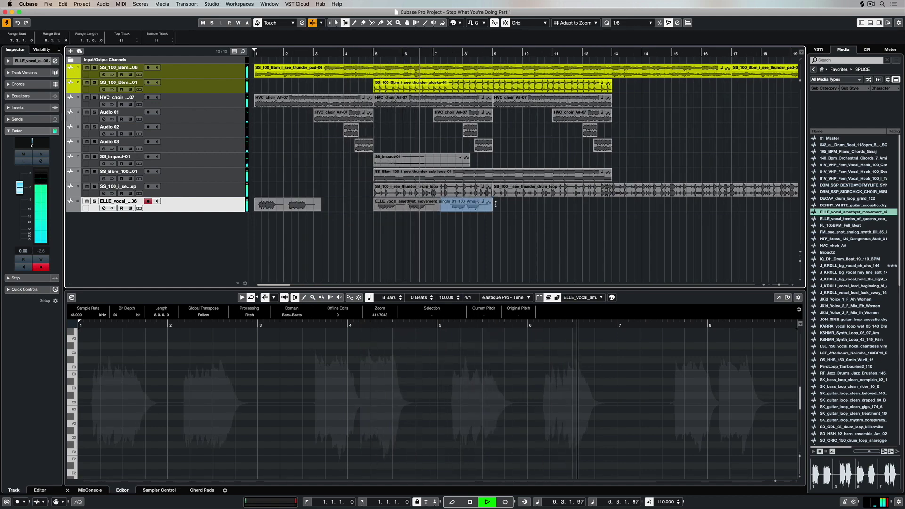
pyautogui.press('Delete')
pyautogui.press('1')
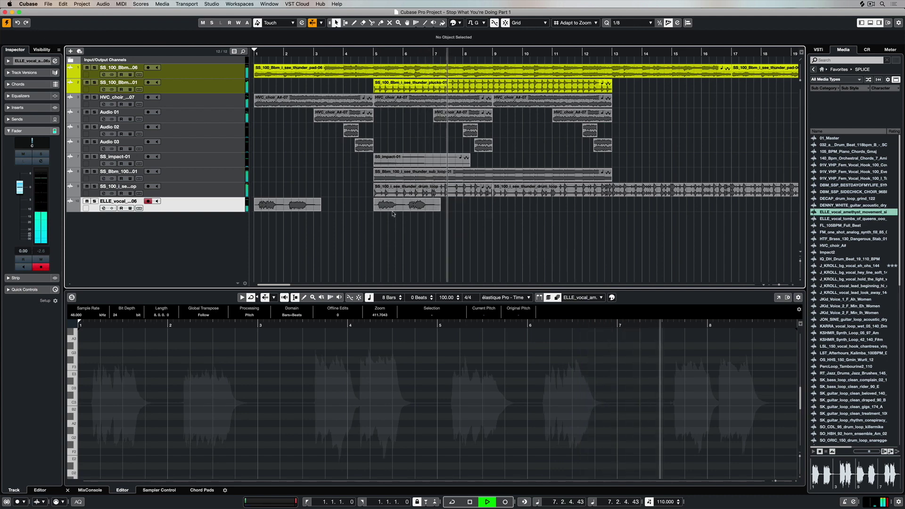
pyautogui.press('g')
pyautogui.press('g')
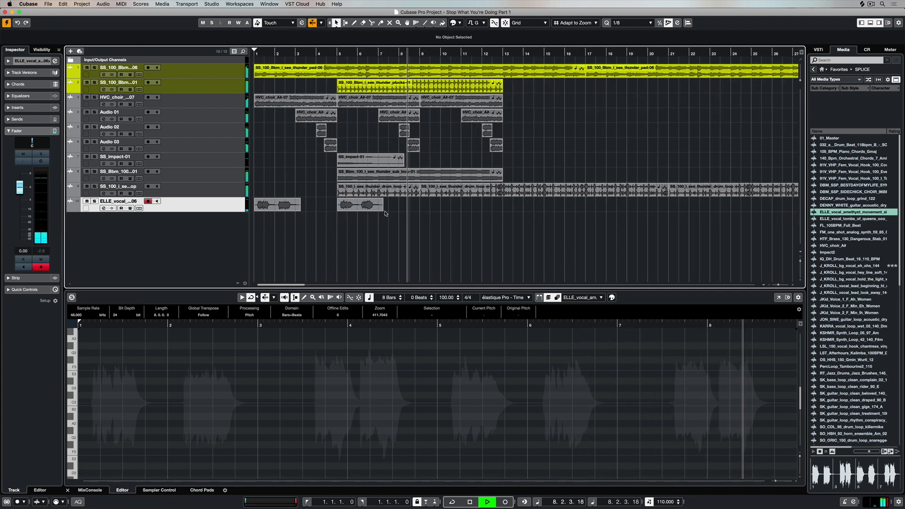
# Replay from the start and set the algorithm of both remaining ELLE vocal events to élastique Pro - Pitch.
pyautogui.press('Home')
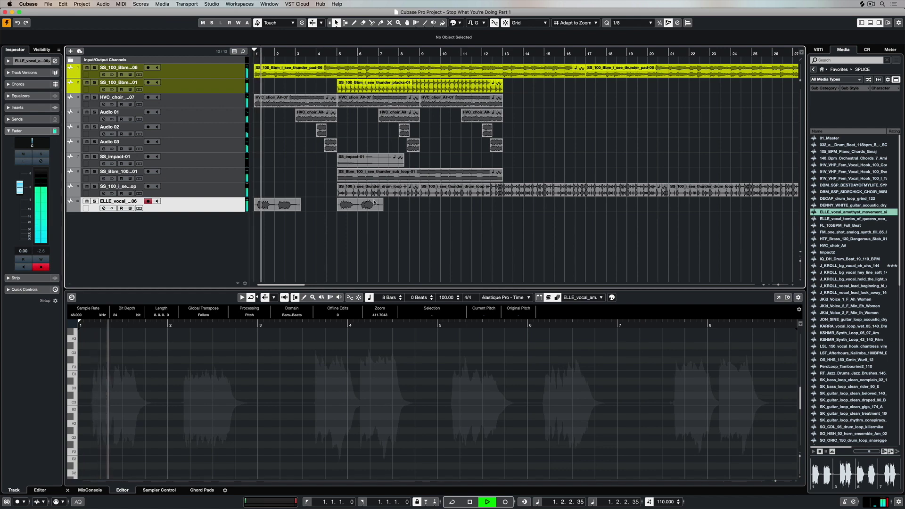
pyautogui.moveTo(409, 221); pyautogui.dragTo(277, 205)
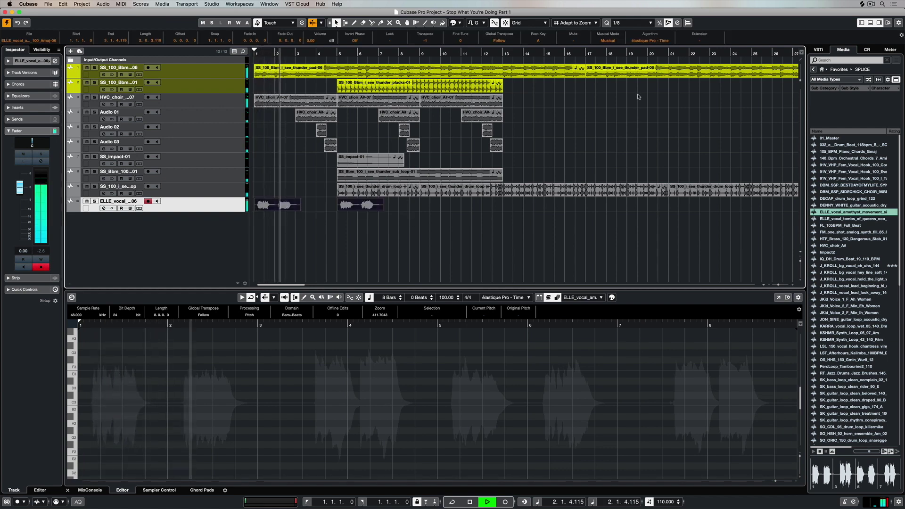
pyautogui.click(651, 41)
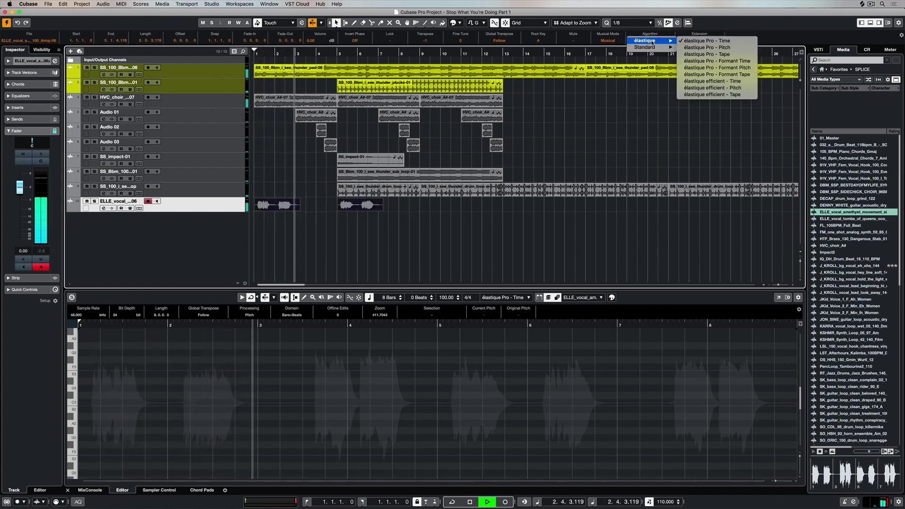
pyautogui.click(714, 48)
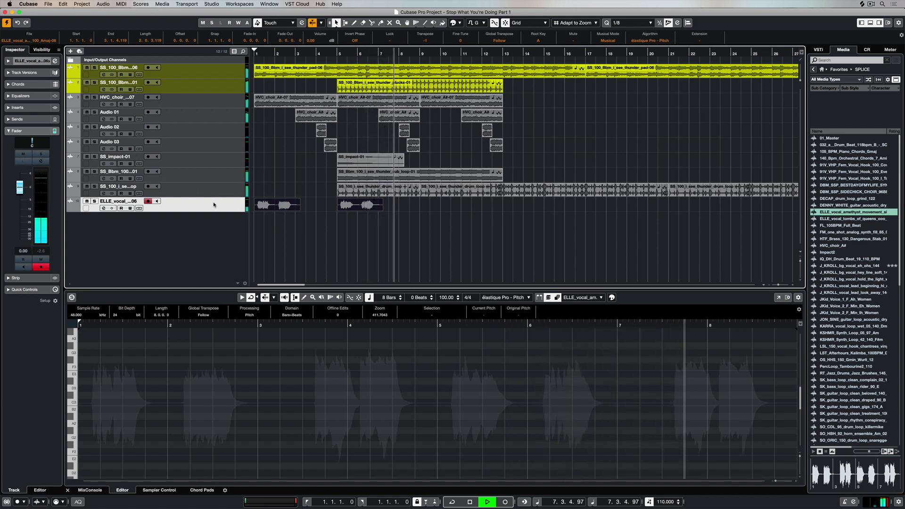
# Copy the two vocal events to bars 9 and 13, and duplicate those copies onto a new track with transpose 11.
pyautogui.moveTo(347, 230); pyautogui.dragTo(435, 211)
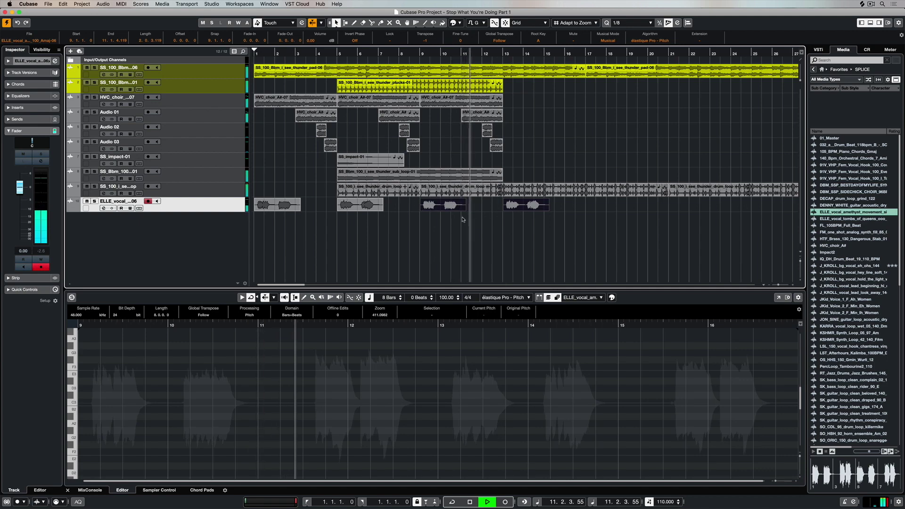
pyautogui.moveTo(561, 231); pyautogui.dragTo(443, 218)
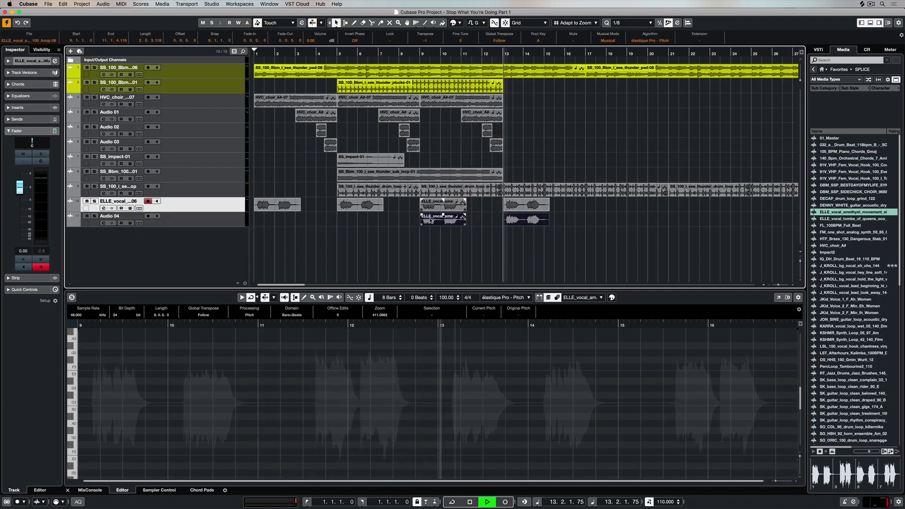
pyautogui.moveTo(428, 42); pyautogui.dragTo(433, 30)
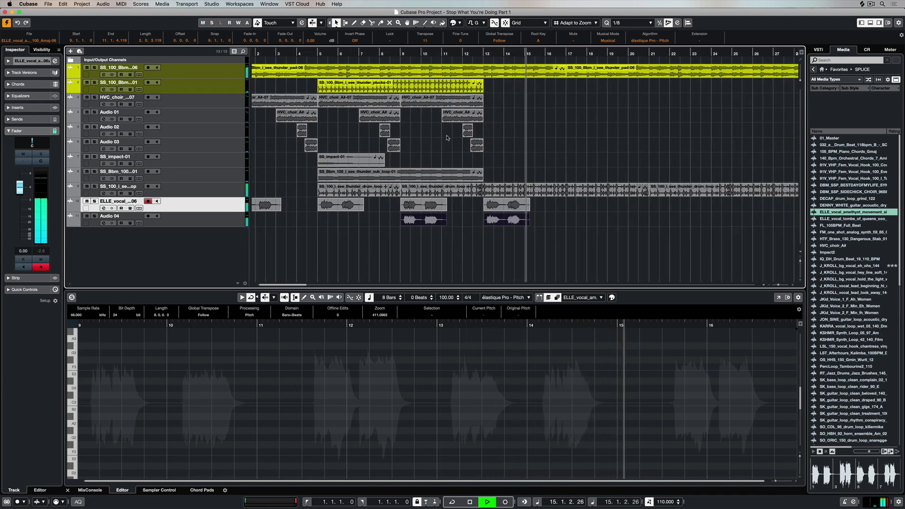
# Lower the Audio 04 track's volume to -6.85 and set its vocal events' algorithm to élastique Pro - Formant Pitch.
pyautogui.click(380, 53)
pyautogui.click(178, 225)
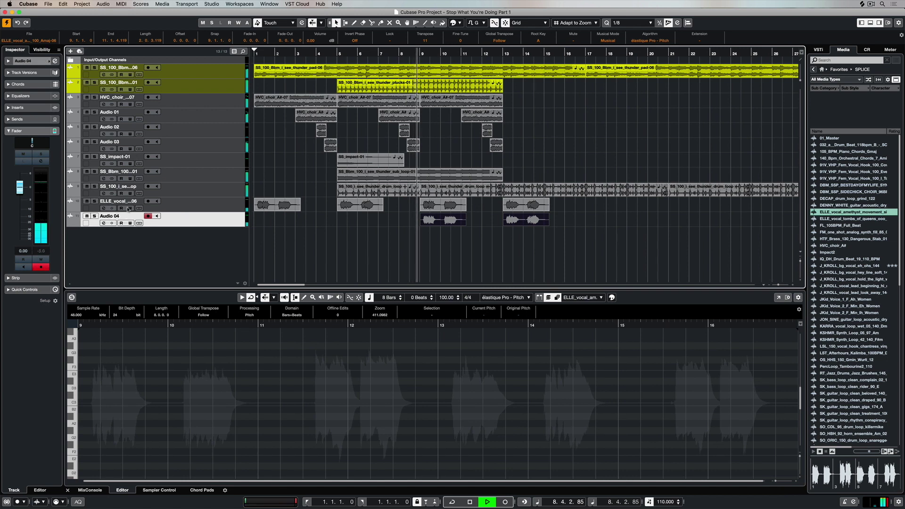
pyautogui.moveTo(19, 188); pyautogui.dragTo(21, 203)
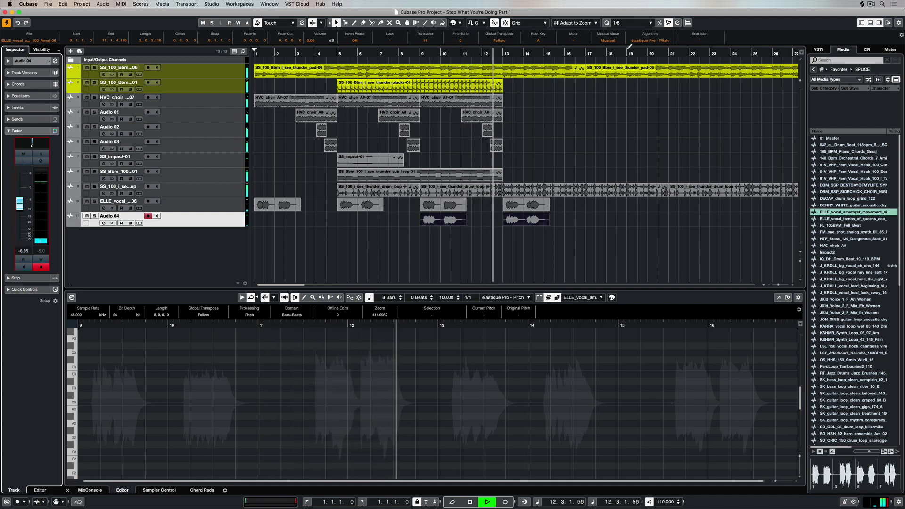
pyautogui.click(650, 40)
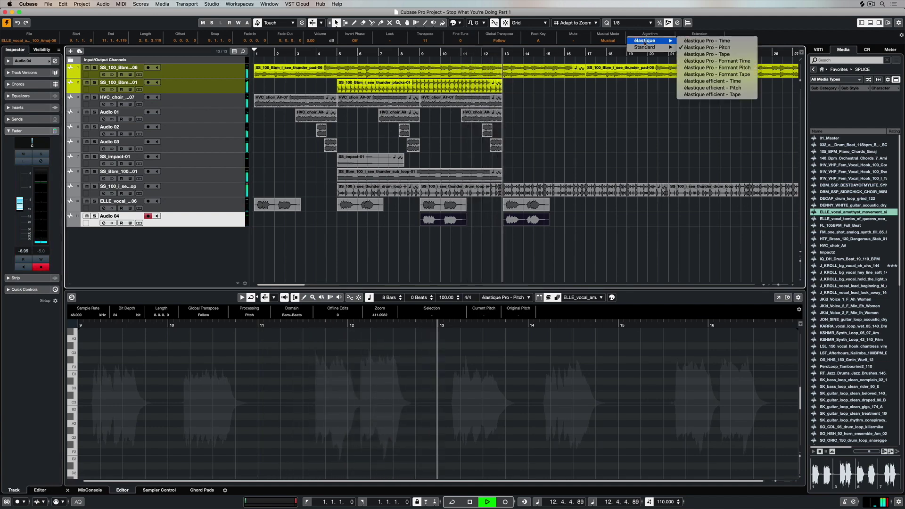
pyautogui.click(744, 67)
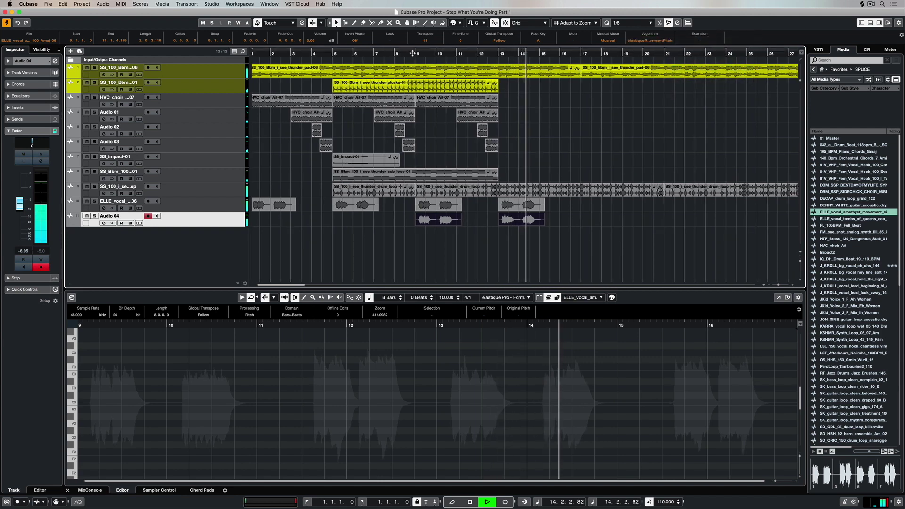
# Solo the Audio 04 track, replay it from bar 9 and raise its volume to -2.75.
pyautogui.click(425, 59)
pyautogui.click(95, 216)
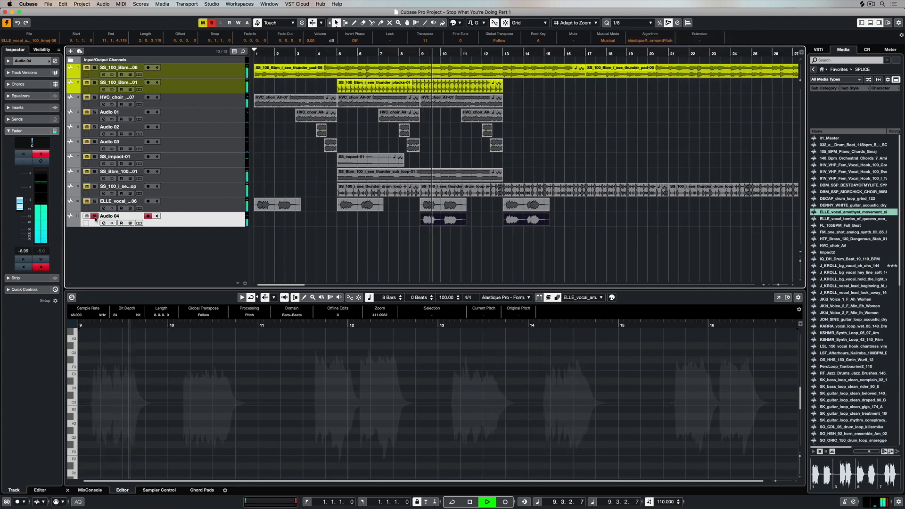
pyautogui.moveTo(19, 205); pyautogui.dragTo(19, 198)
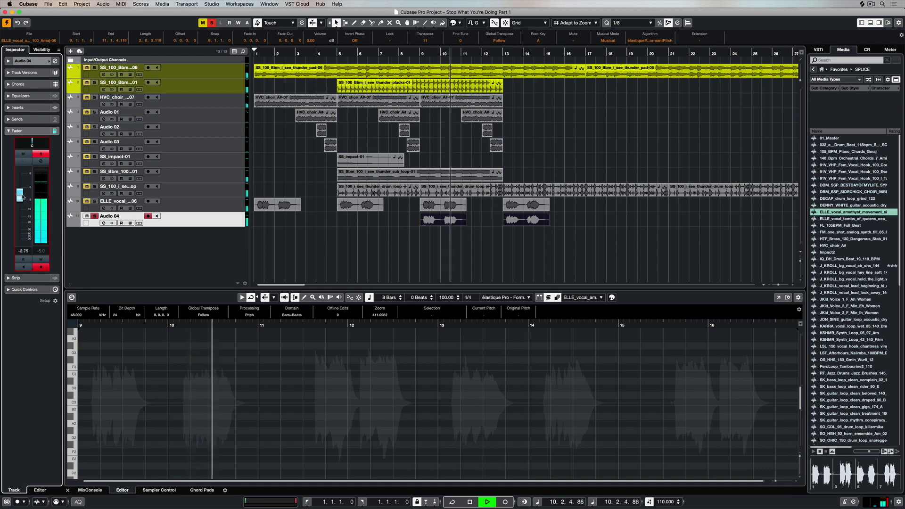
# Try the élastique Pro - Formant Time algorithm on the Audio 04 vocal events and return them to élastique Pro - Formant Pitch.
pyautogui.click(654, 40)
pyautogui.moveTo(656, 40)
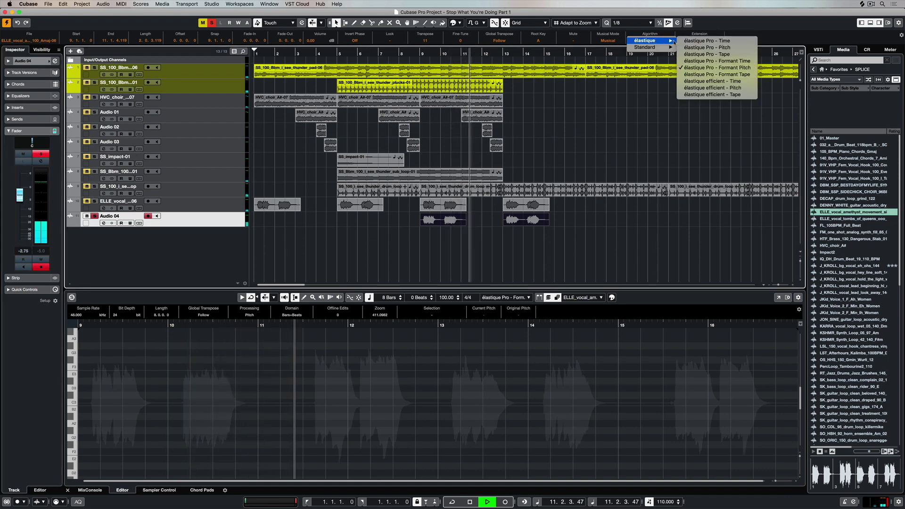
pyautogui.click(691, 61)
pyautogui.click(656, 41)
pyautogui.moveTo(661, 41)
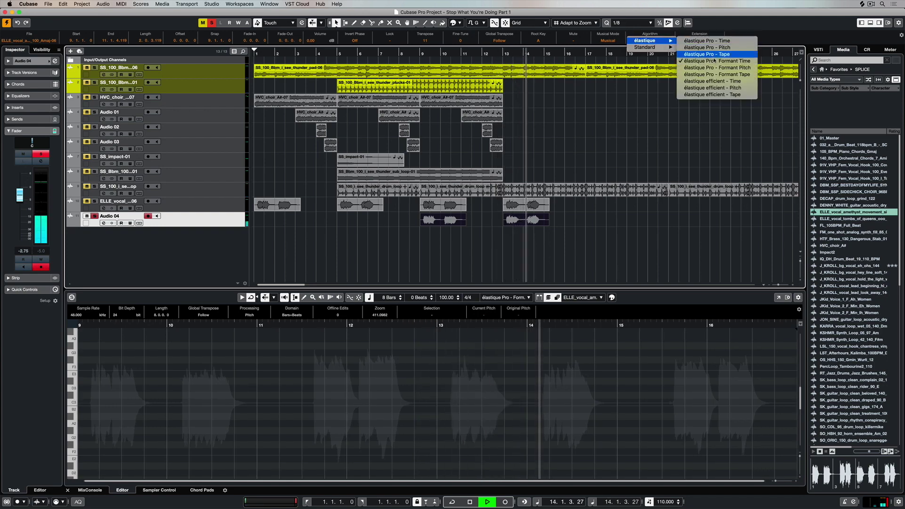
pyautogui.click(702, 68)
# Unsolo the Audio 04 track and set its volume to -3.68 against the full arrangement.
pyautogui.click(95, 215)
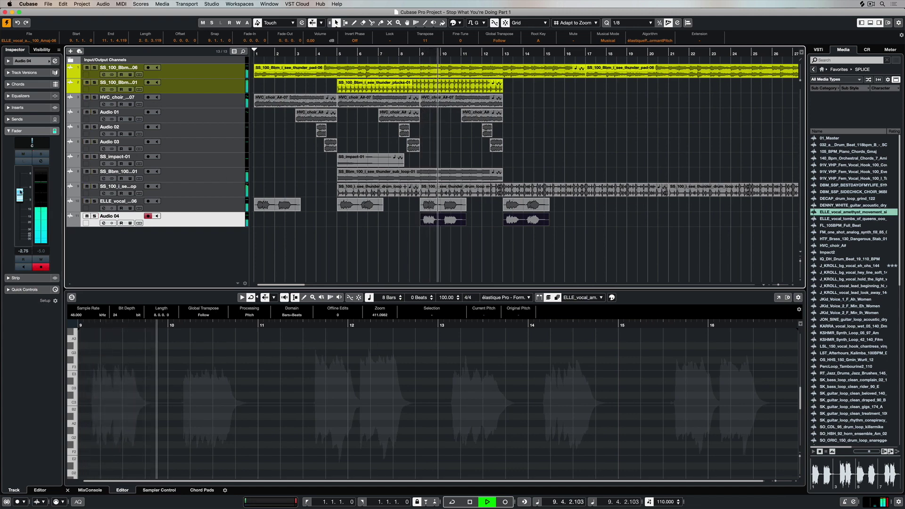
pyautogui.moveTo(19, 196); pyautogui.dragTo(19, 199)
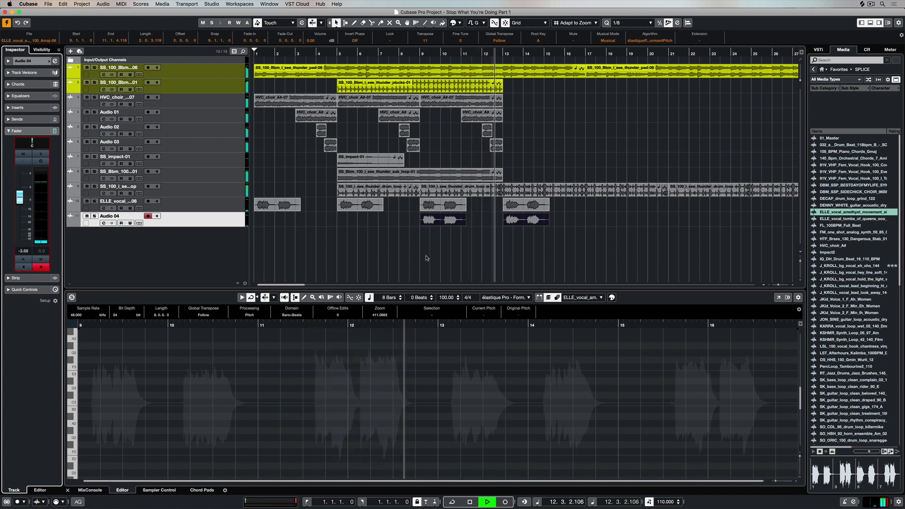
# Copy the bar 13 vocal event to a new track, trim it to start at about bar 14, and set its transpose to 6.
pyautogui.click(511, 208)
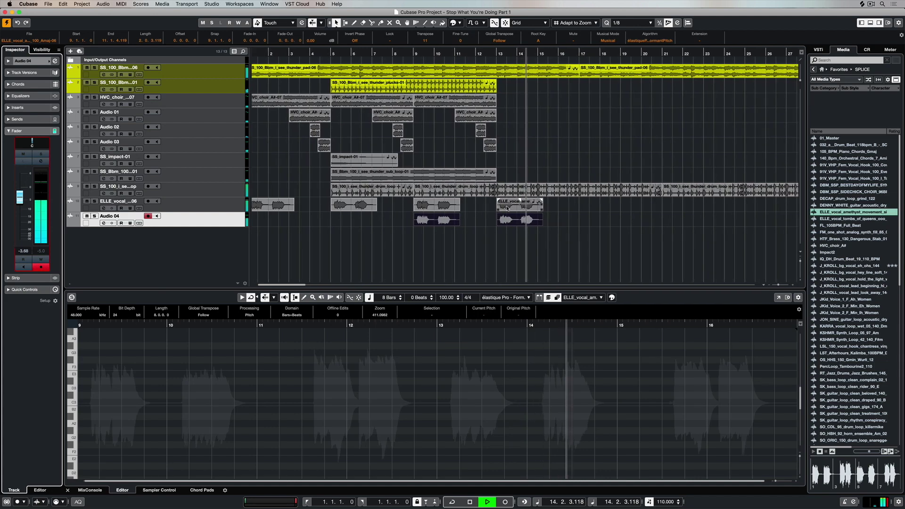
pyautogui.moveTo(503, 206); pyautogui.dragTo(509, 237)
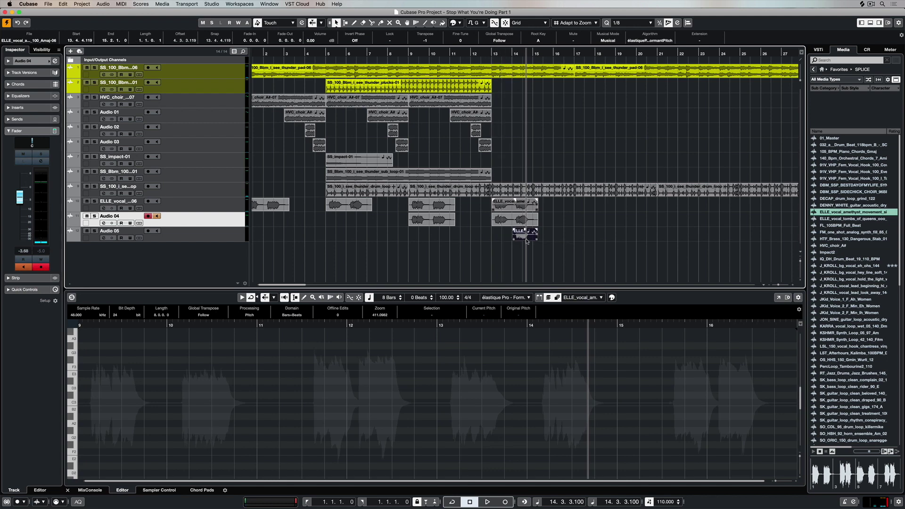
pyautogui.press('space')
pyautogui.press('space')
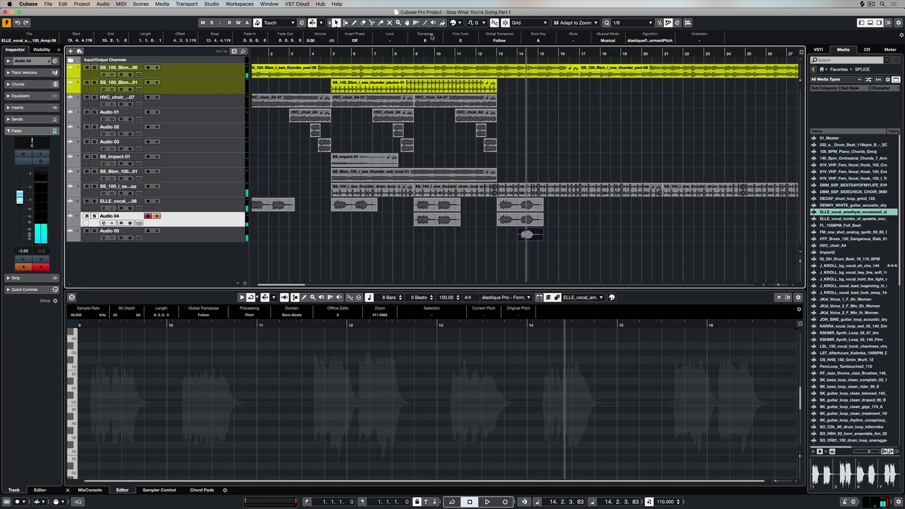
# Replay the arrangement from before bar 13 and set the Audio 05 track's volume to -1.52.
pyautogui.press('space')
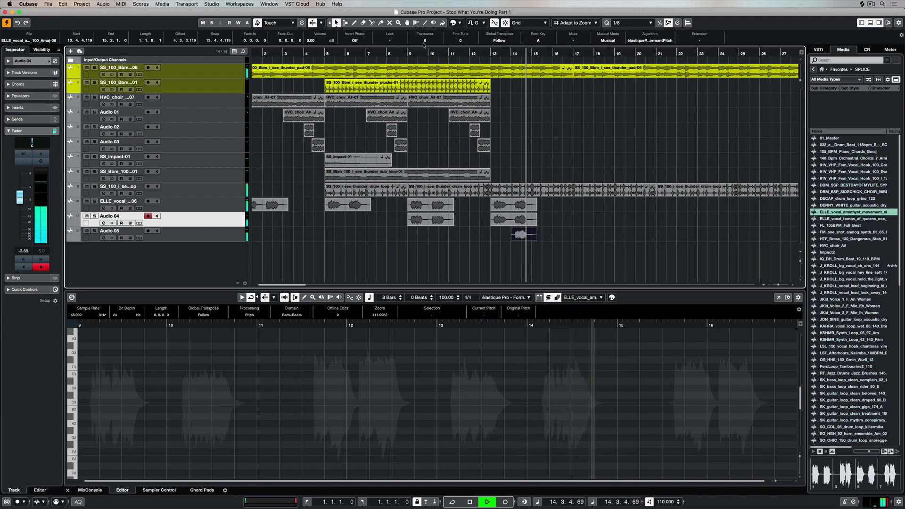
pyautogui.click(466, 53)
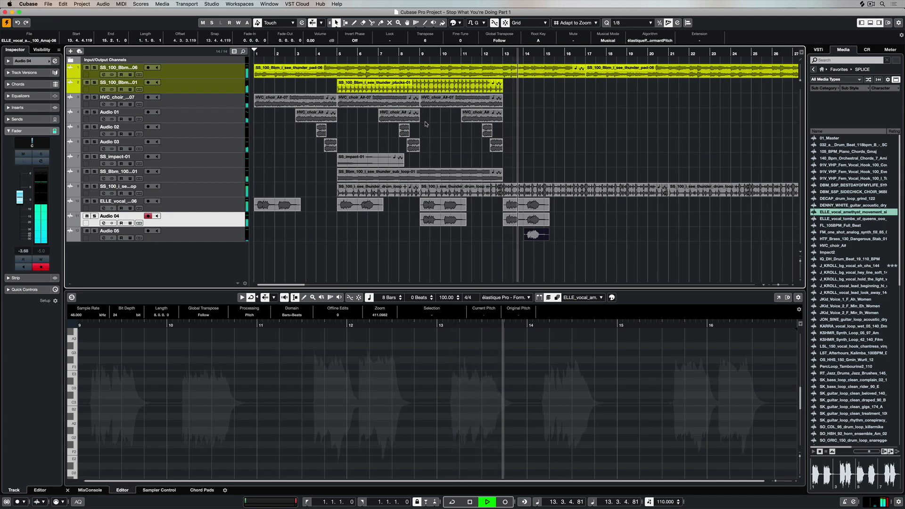
pyautogui.press('Down')
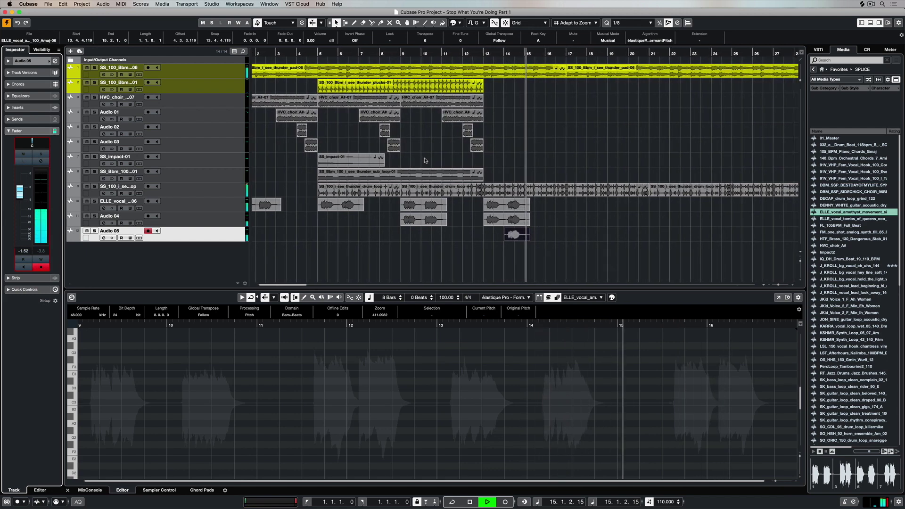
# Replay the arrangement from the start and move the SS_impact-01 event to bar 9.
pyautogui.press('g')
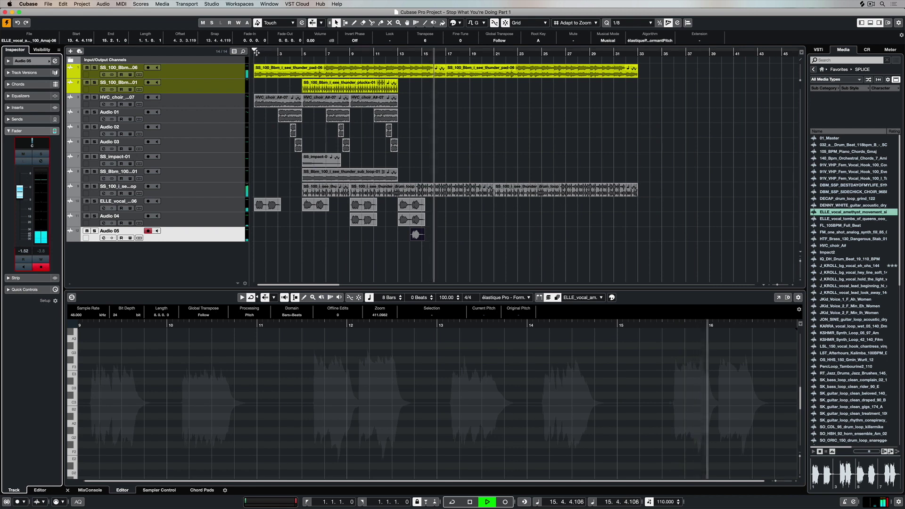
pyautogui.click(259, 54)
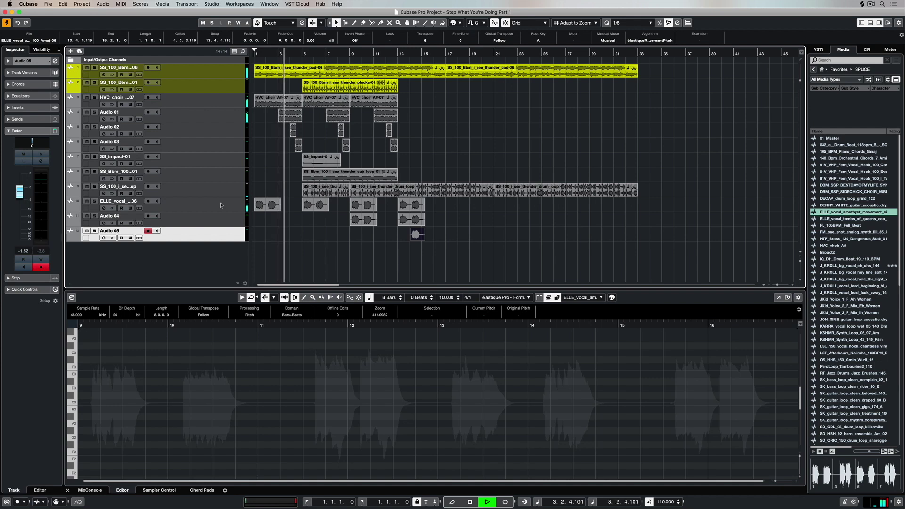
pyautogui.click(207, 132)
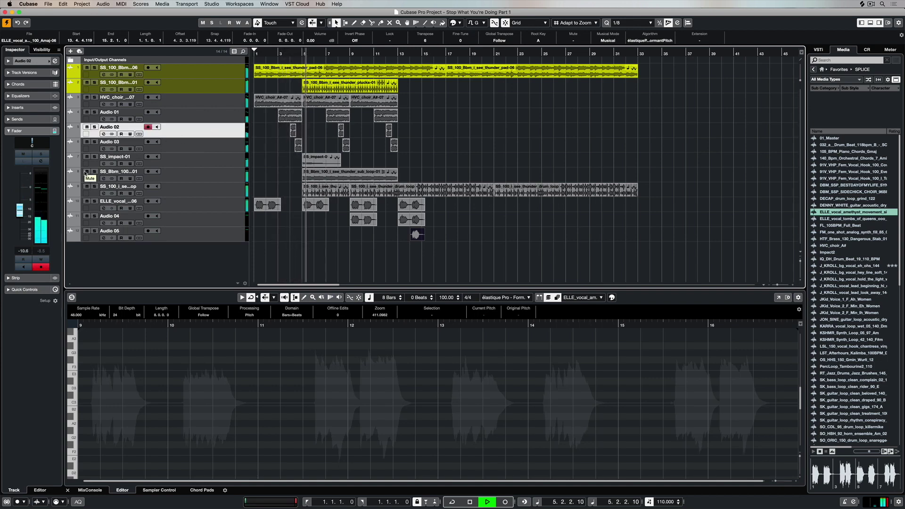
pyautogui.click(315, 163)
pyautogui.moveTo(315, 162); pyautogui.dragTo(377, 162)
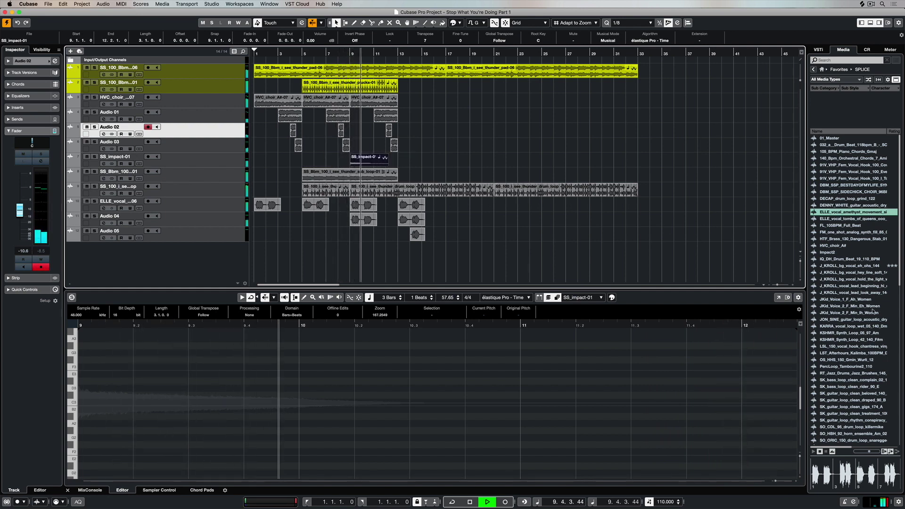
# Audition the PercLoop_Tambourine2_110 and 032_a_Drum_Beat_118bpm loops and place the drum beat on a new track at bar 17.
pyautogui.click(851, 367)
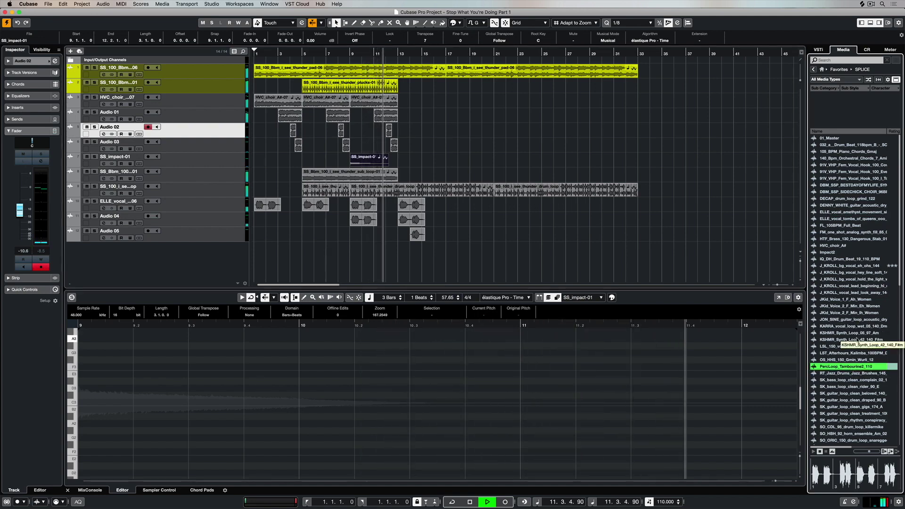
pyautogui.scroll(-3, 855, 337)
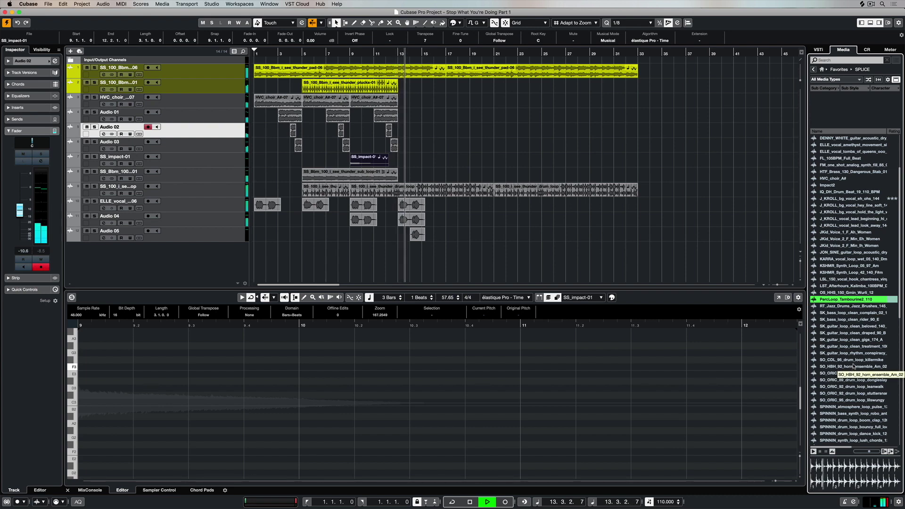
pyautogui.scroll(3, 855, 317)
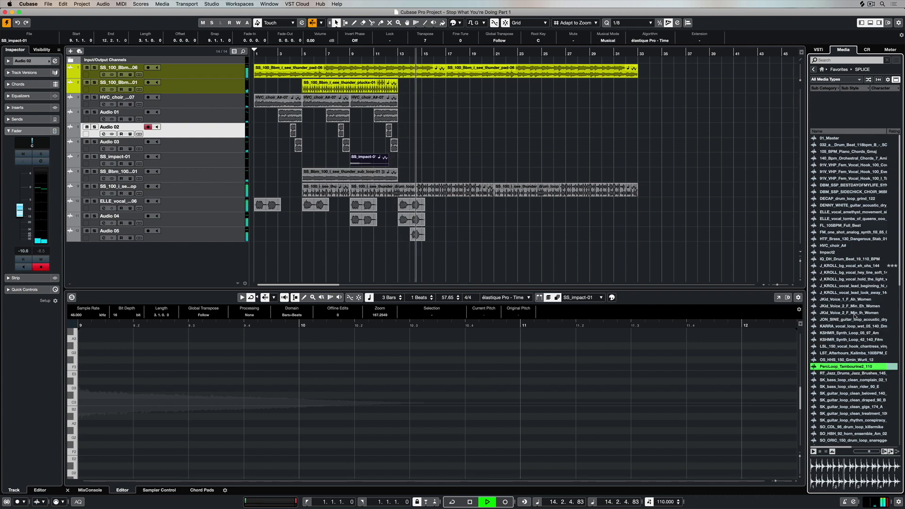
pyautogui.click(841, 145)
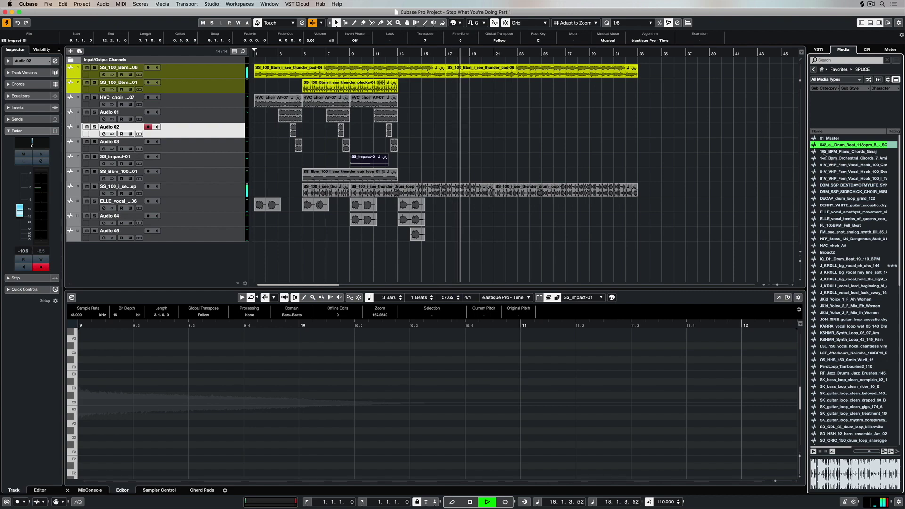
pyautogui.moveTo(824, 155); pyautogui.dragTo(450, 250)
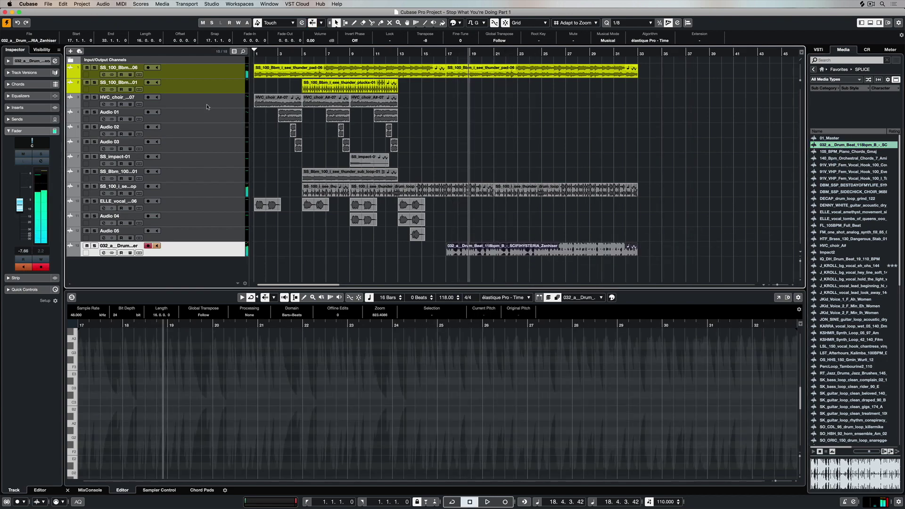
# Add a Transpose track above the first audio track.
pyautogui.click(203, 60)
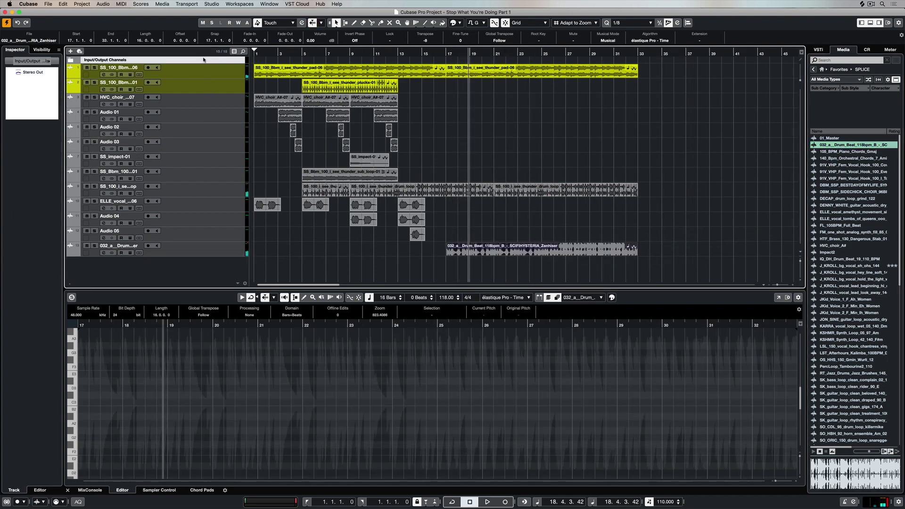
pyautogui.click(70, 51)
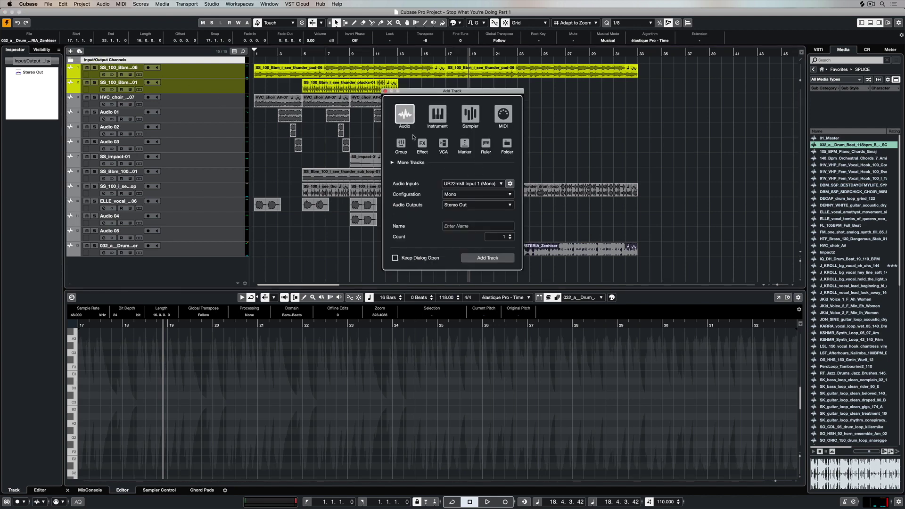
pyautogui.click(393, 163)
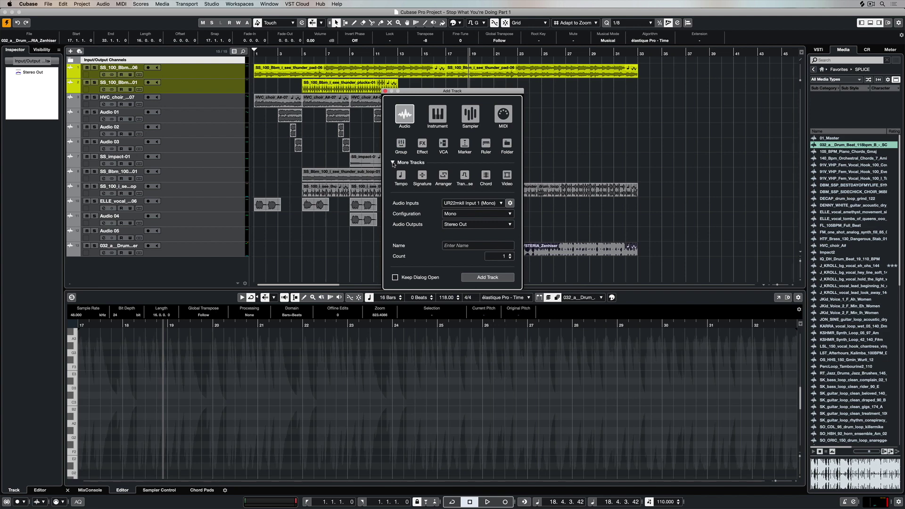
pyautogui.click(464, 176)
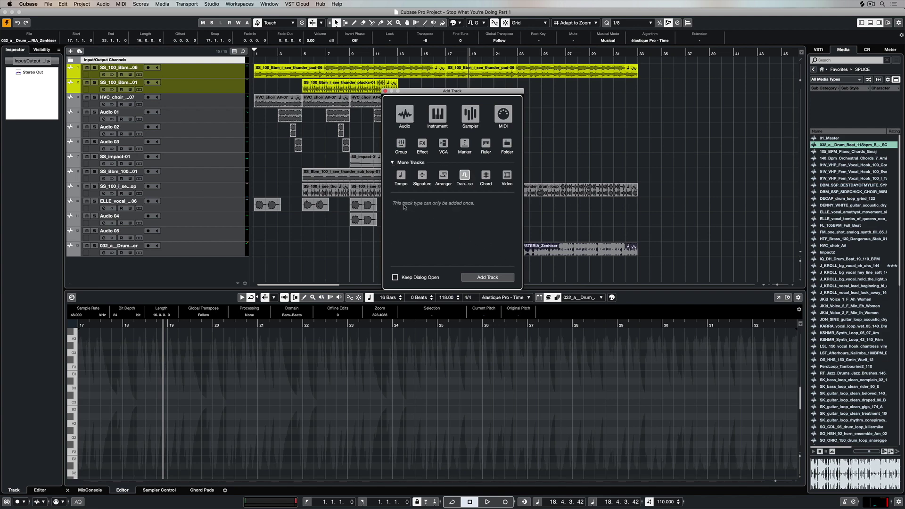
pyautogui.click(490, 278)
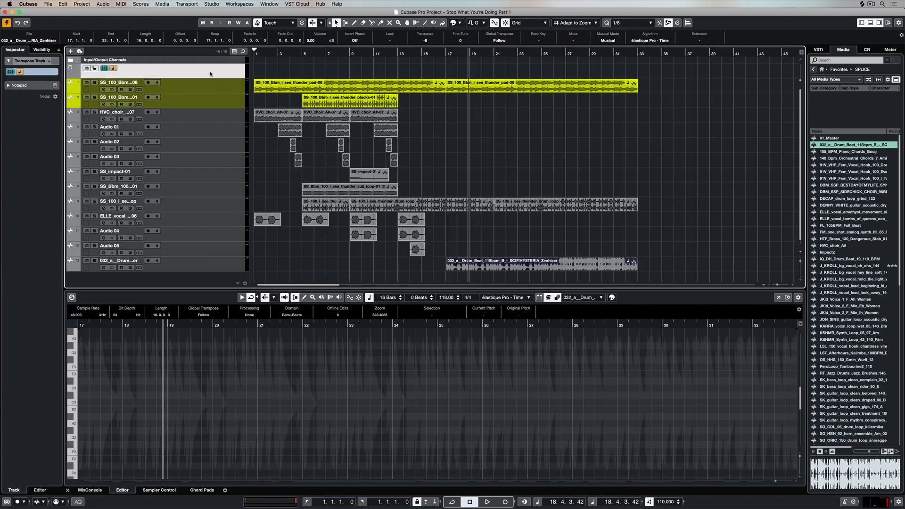
# Play from the project start and draw a transpose event with a value of 2 at bar 9.
pyautogui.press('Home')
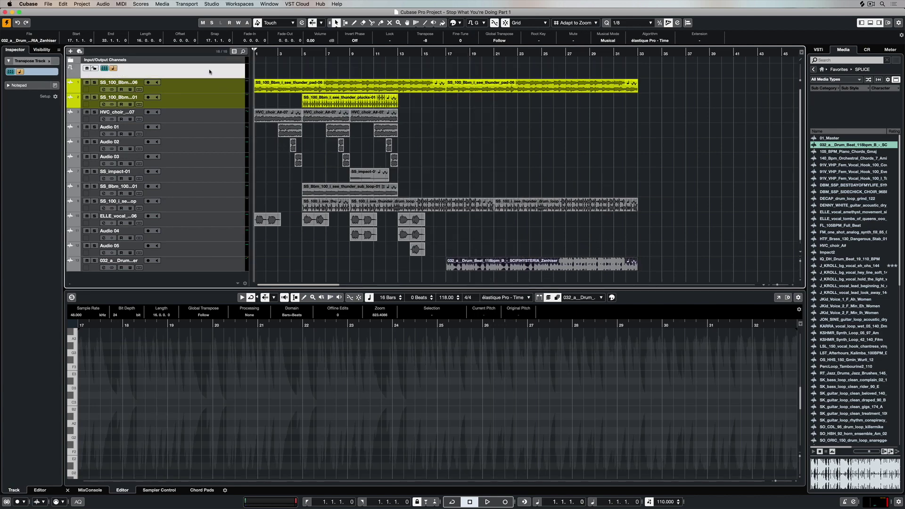
pyautogui.press('h')
pyautogui.press('h')
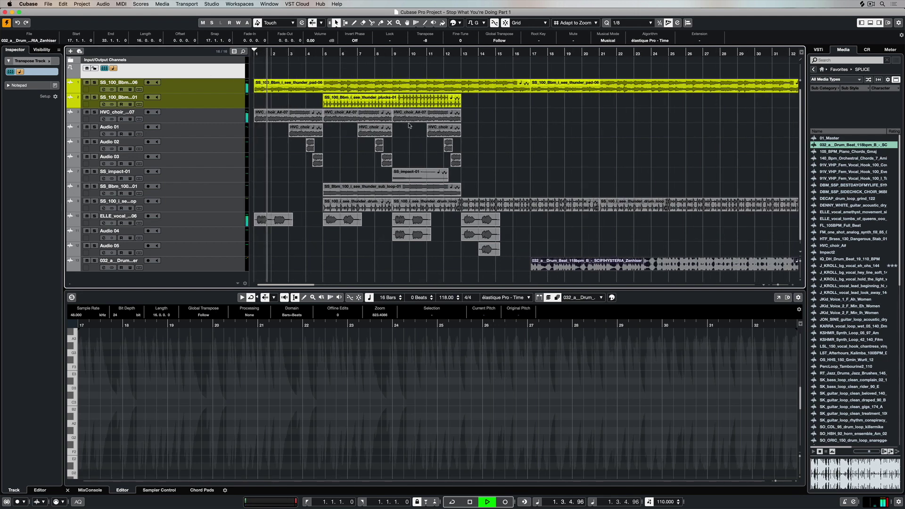
pyautogui.rightClick(332, 67)
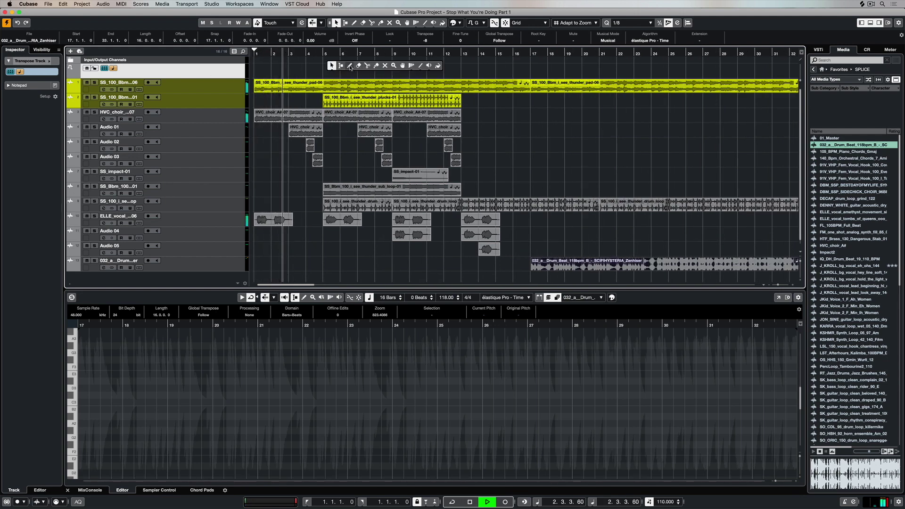
pyautogui.click(350, 66)
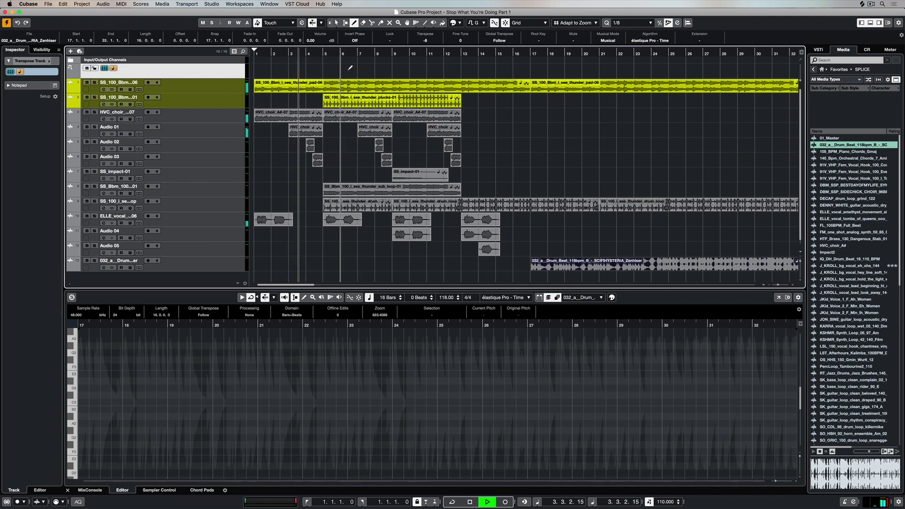
pyautogui.click(399, 71)
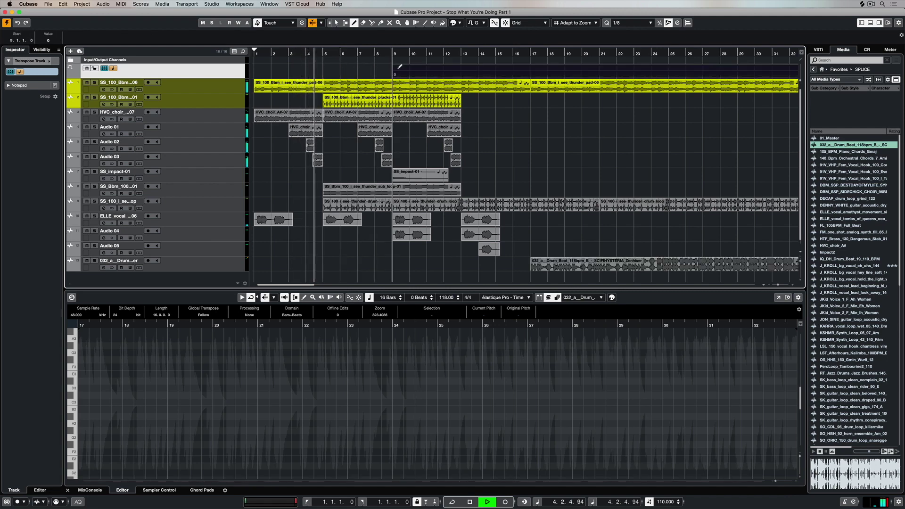
pyautogui.press('1')
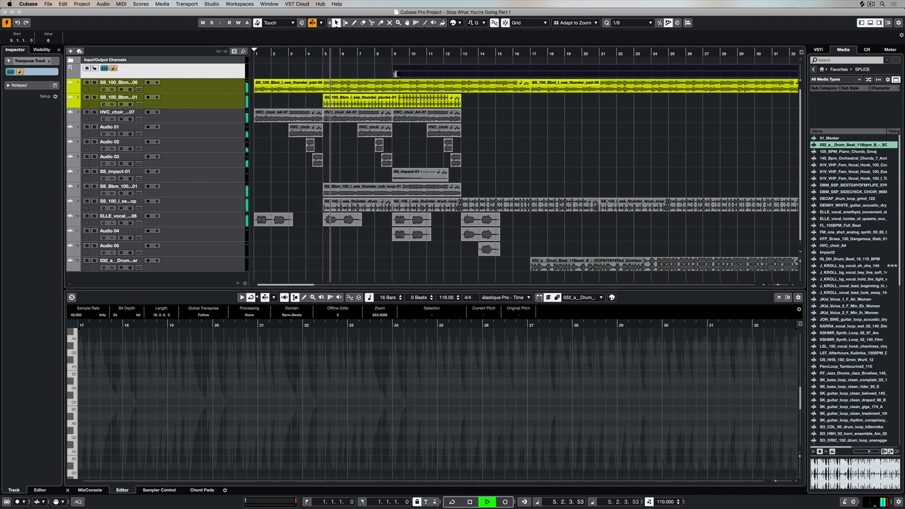
pyautogui.press('Return')
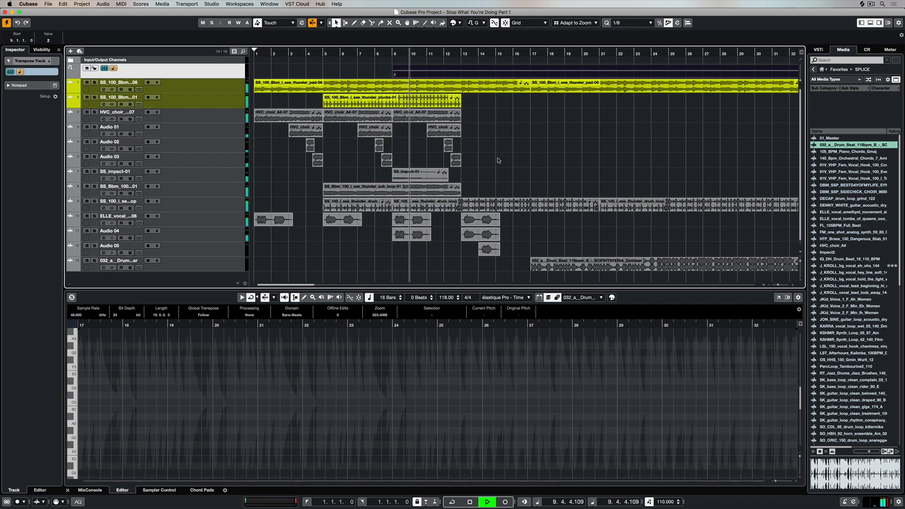
# Draw a transpose event with a value of 0 at bar 15 and move it to bar 17.
pyautogui.rightClick(463, 74)
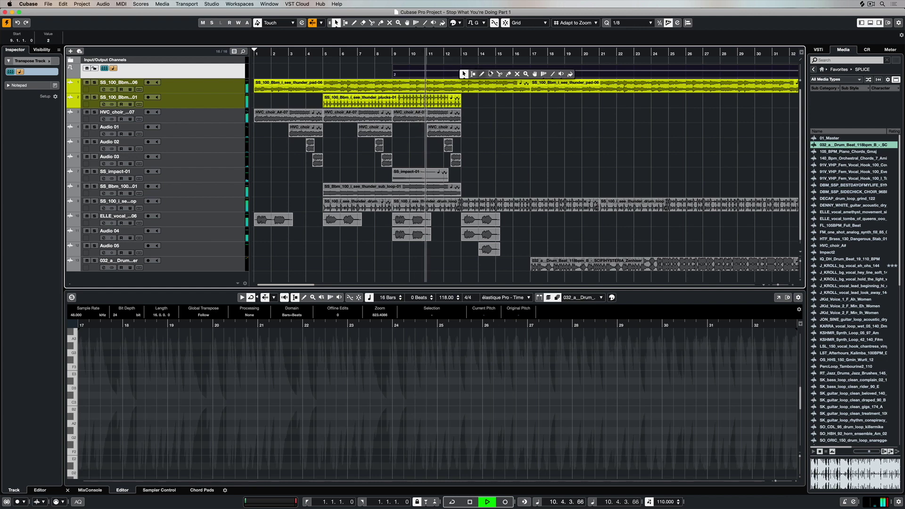
pyautogui.click(482, 74)
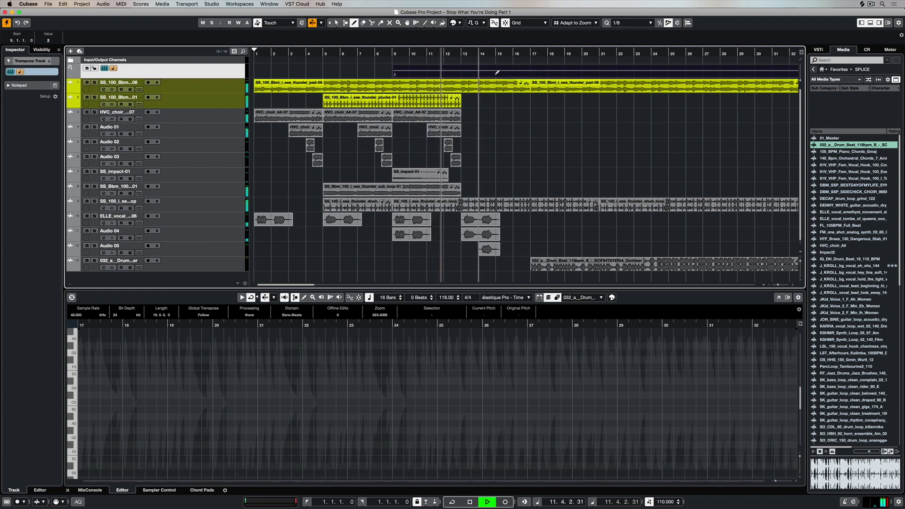
pyautogui.click(498, 74)
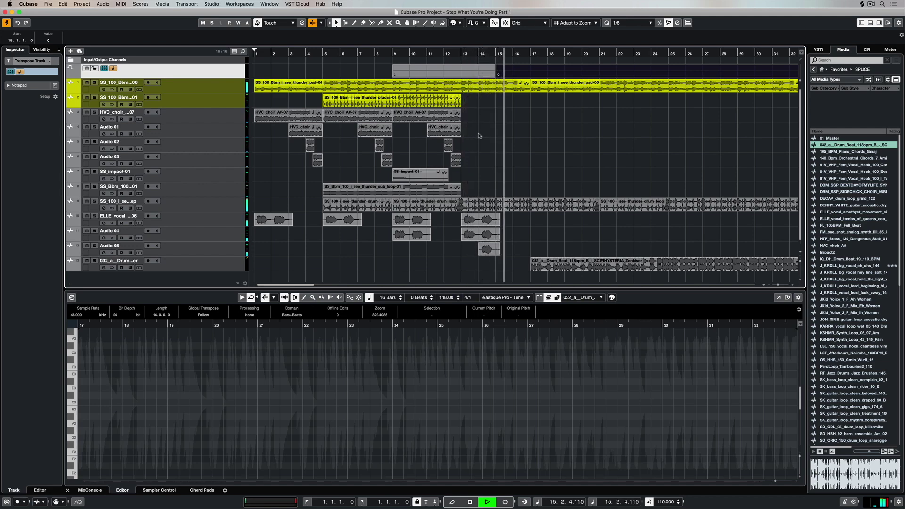
pyautogui.moveTo(510, 71); pyautogui.dragTo(537, 74)
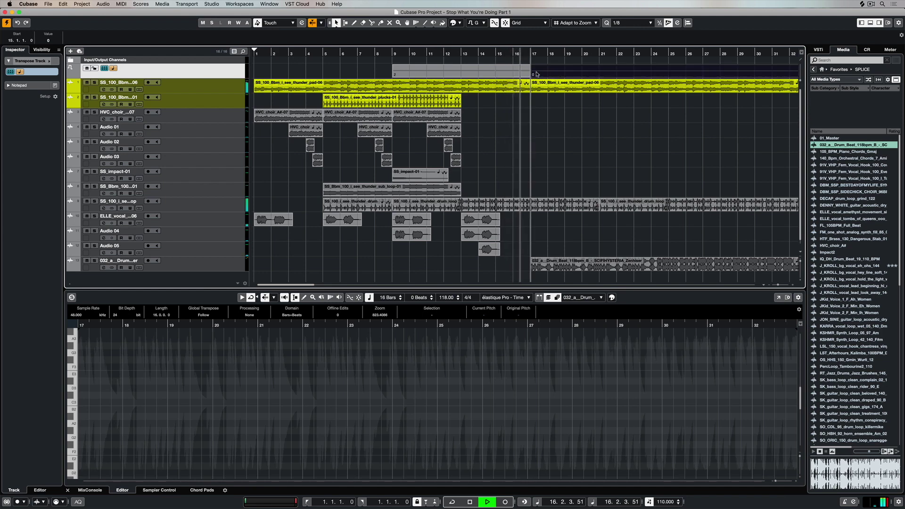
# Replay from bar 9 while copying the choir events of the four choir tracks to bar 13 and the plucks event to bars 13 and 21.
pyautogui.click(389, 53)
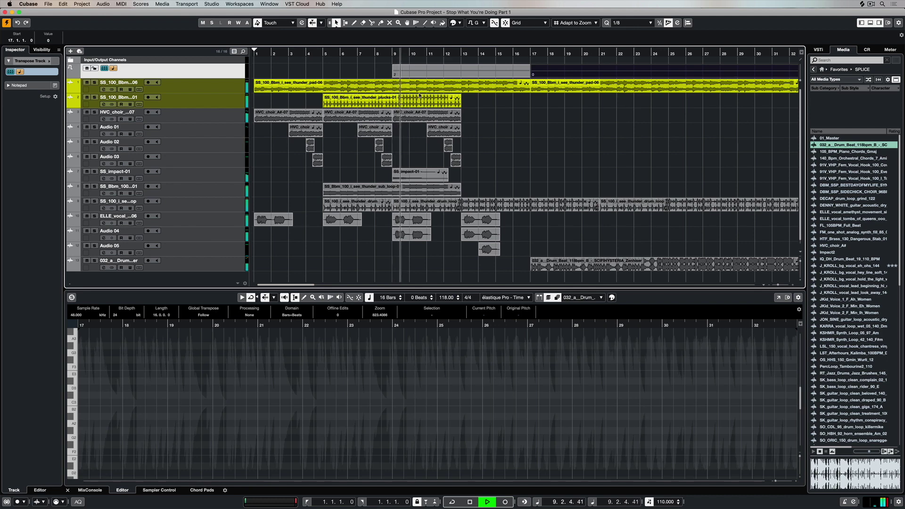
pyautogui.moveTo(473, 162); pyautogui.dragTo(473, 118)
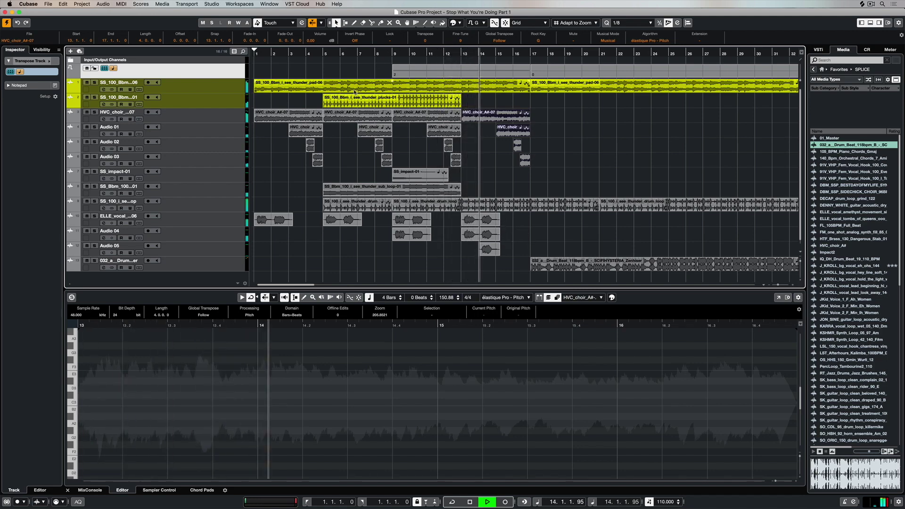
pyautogui.moveTo(359, 104); pyautogui.dragTo(515, 104)
pyautogui.press('super+d')
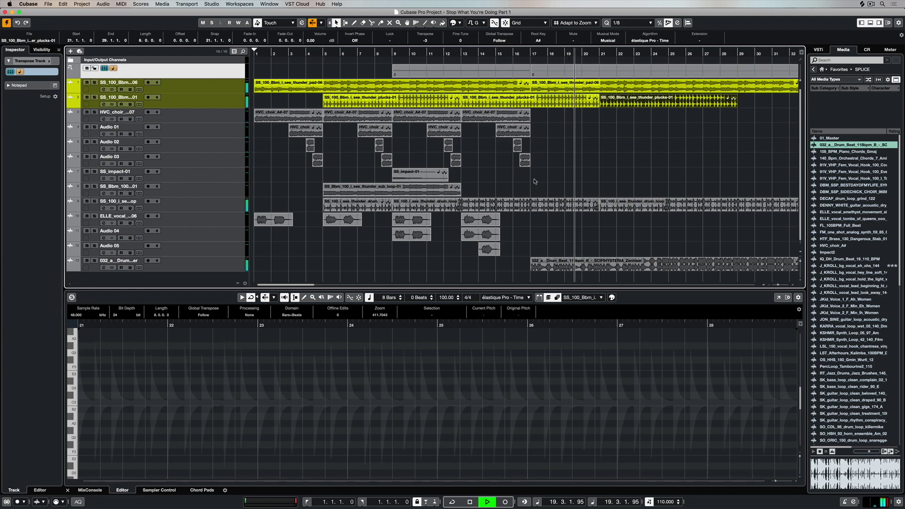
pyautogui.press('space')
pyautogui.hscroll(-3, 402, 168)
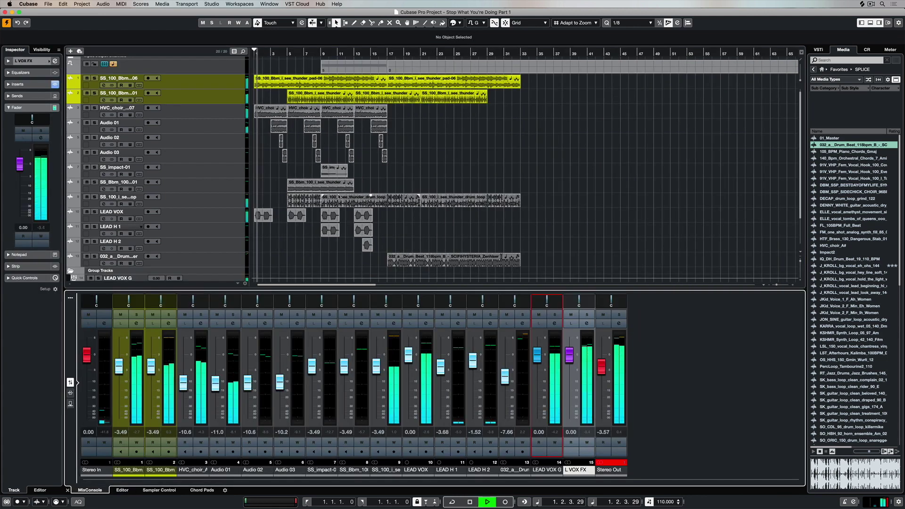
# Set the L VOX FX channel's volume to -7.12 and the Stereo Out volume to -4.12 during playback.
pyautogui.moveTo(569, 355); pyautogui.dragTo(570, 375)
pyautogui.click(601, 366)
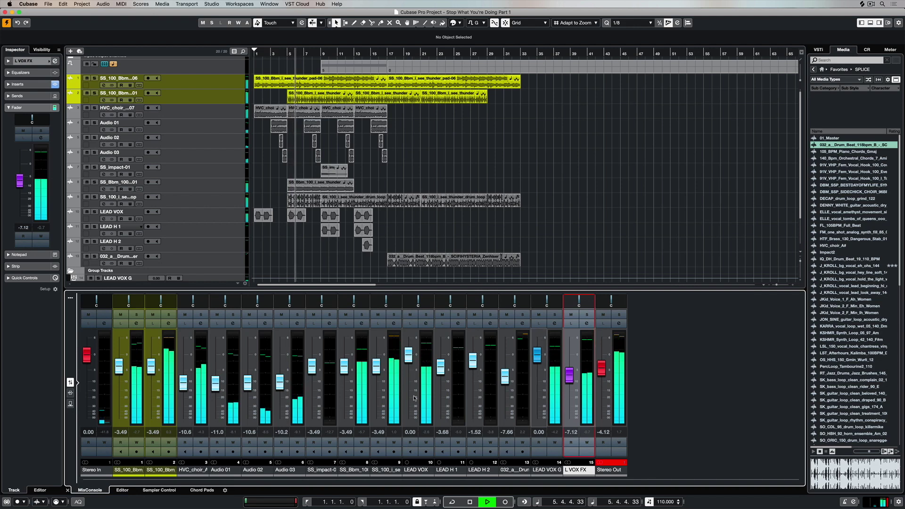
# Review the REVelation reverb on the L VOX FX channel and open the effect selection for its second insert slot.
pyautogui.click(70, 393)
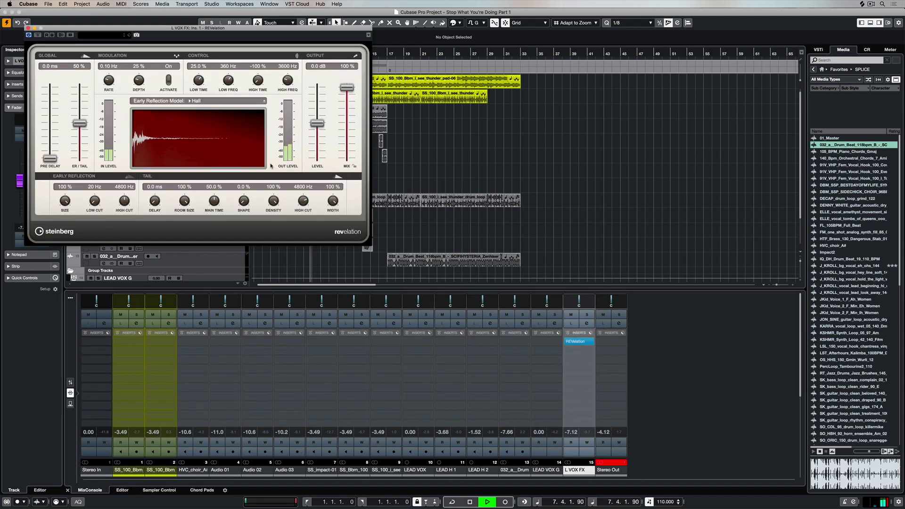
pyautogui.click(28, 28)
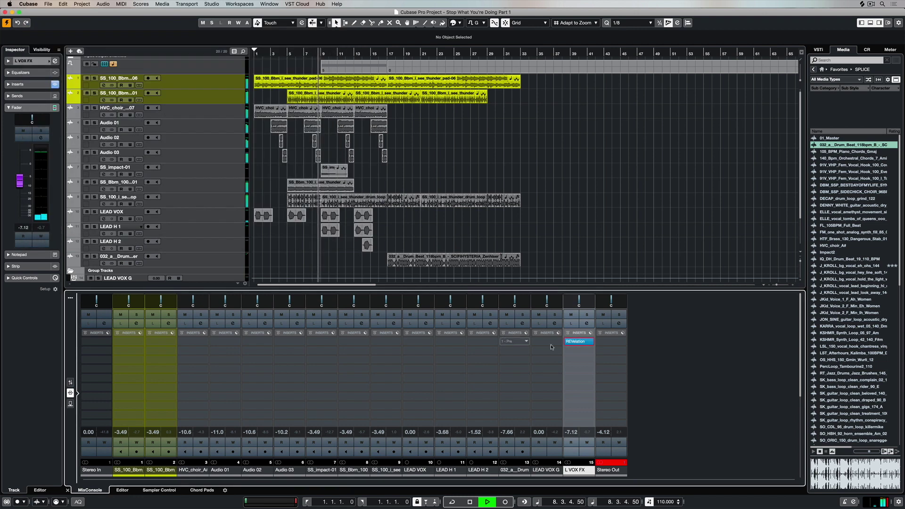
pyautogui.click(590, 351)
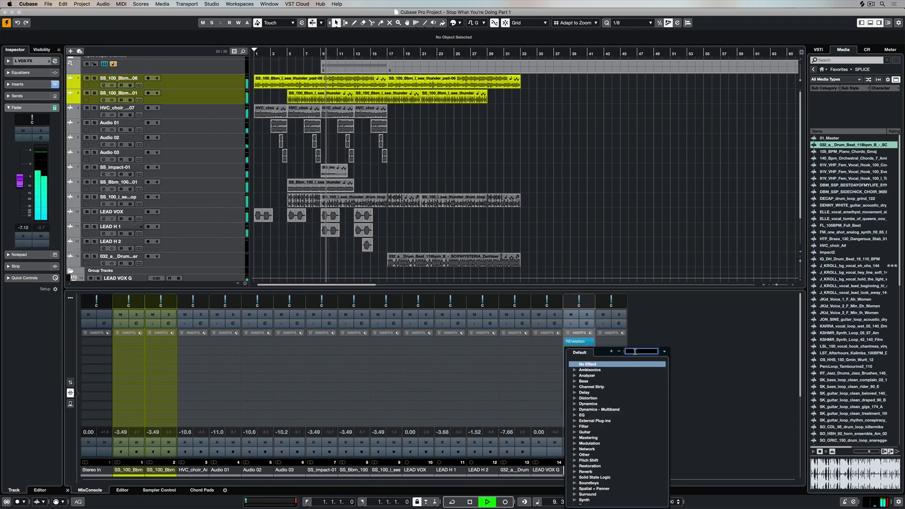